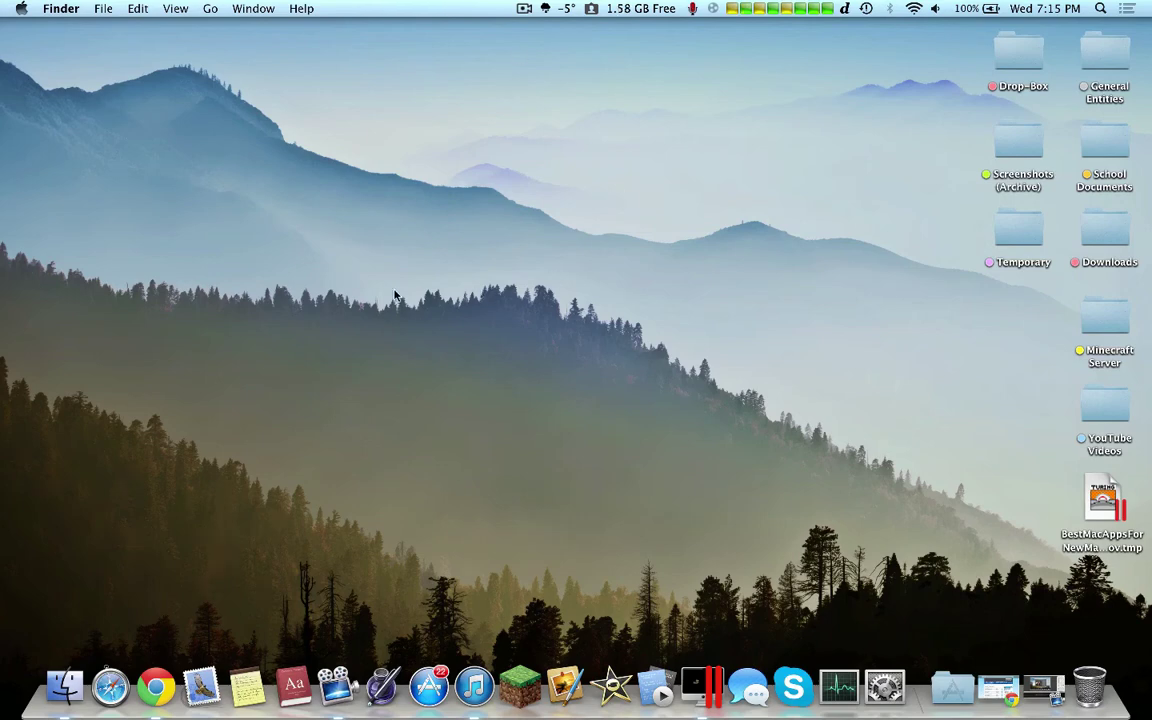
{"action": "left_click_drag", "start_coordinate": [314, 233], "coordinate": [689, 540]}
{"action": "key", "text": "F4"}
{"action": "scroll", "coordinate": [700, 427], "scroll_direction": "left", "scroll_amount": 3}
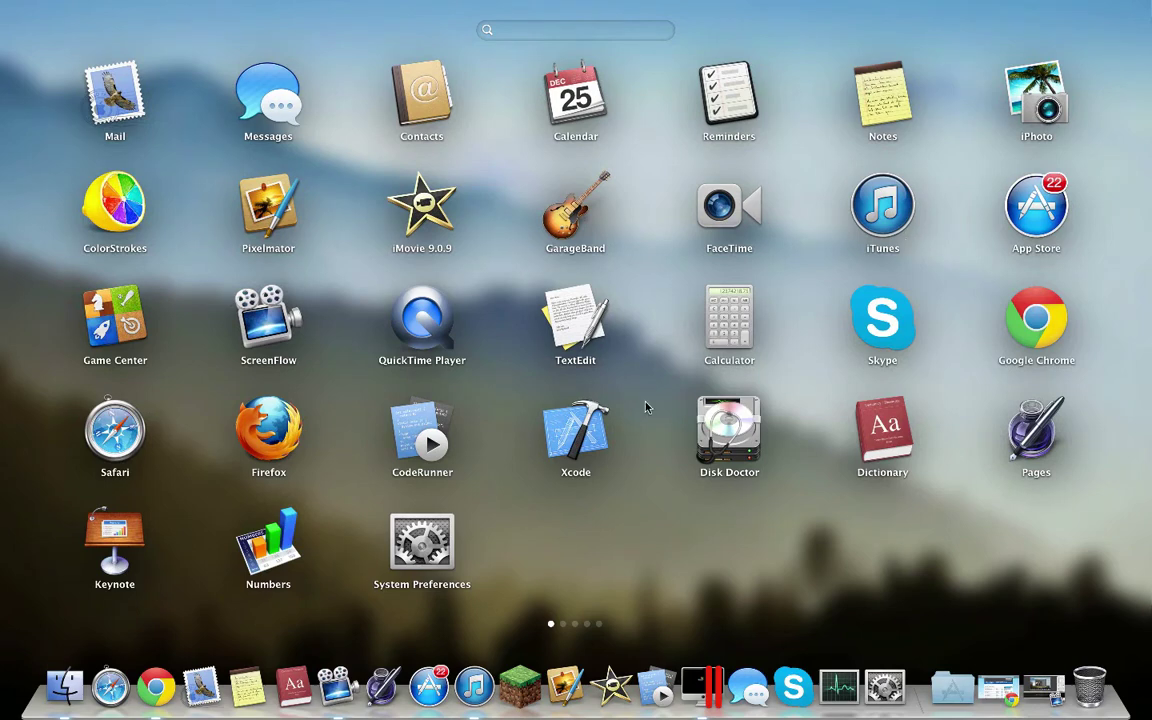
{"action": "left_click", "coordinate": [621, 537]}
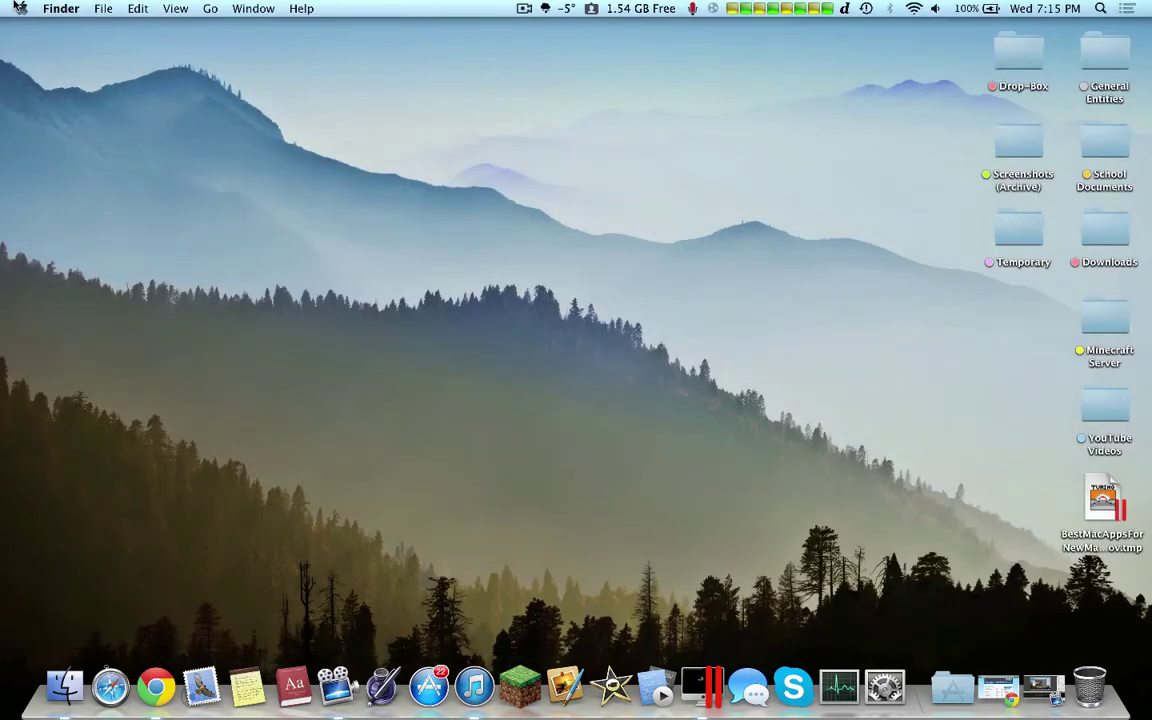
Open the detailed About This Mac information and show the storage breakdown of the Mac's drives
{"action": "left_click", "coordinate": [21, 8]}
{"action": "left_click", "coordinate": [31, 28]}
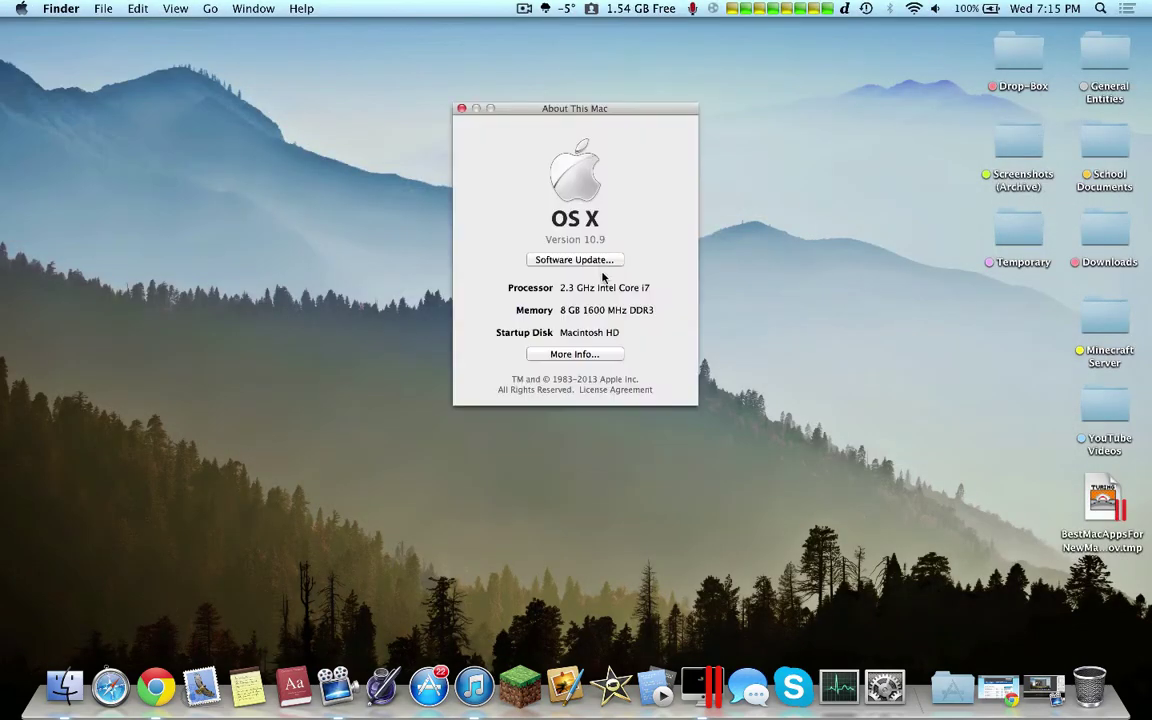
{"action": "left_click", "coordinate": [607, 355]}
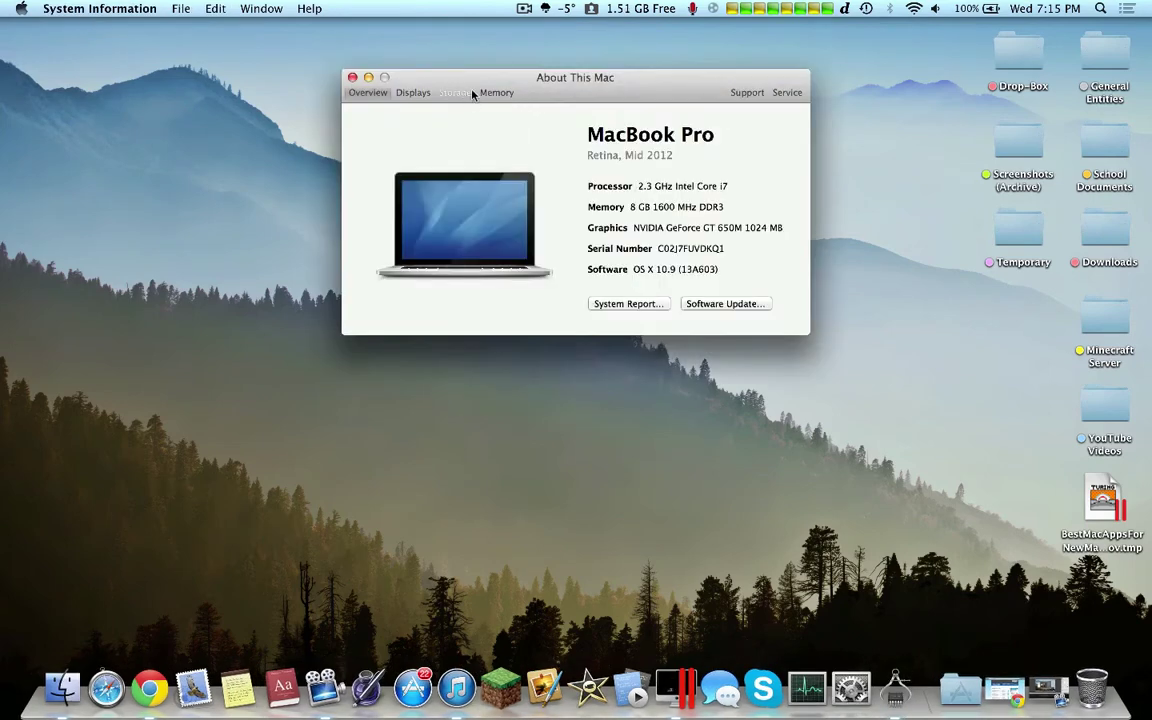
{"action": "left_click", "coordinate": [471, 93]}
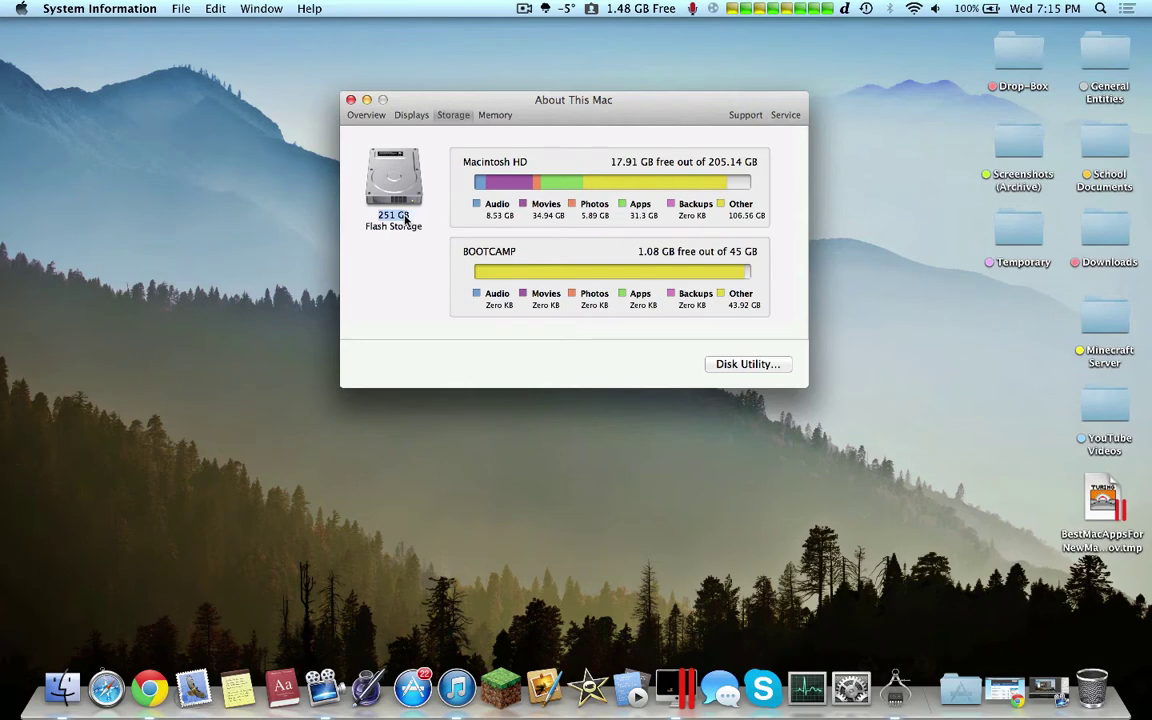
View the virtual machines available in Parallels Desktop and close the About This Mac window
{"action": "right_click", "coordinate": [676, 686]}
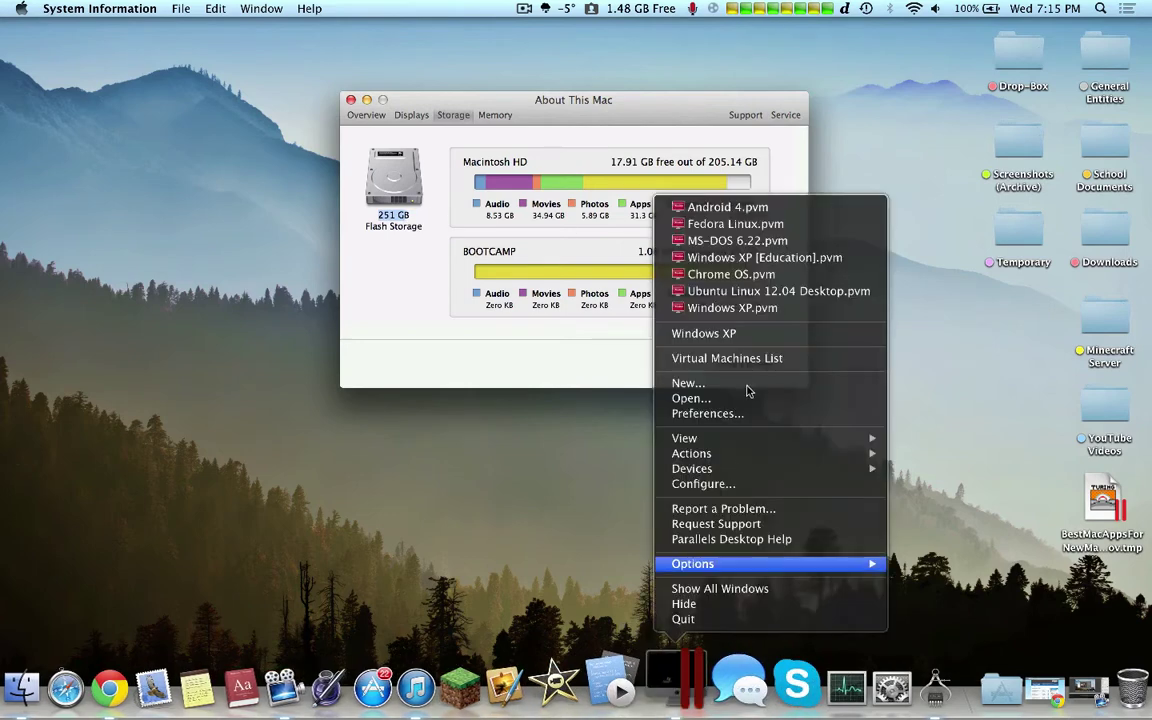
{"action": "left_click", "coordinate": [690, 205]}
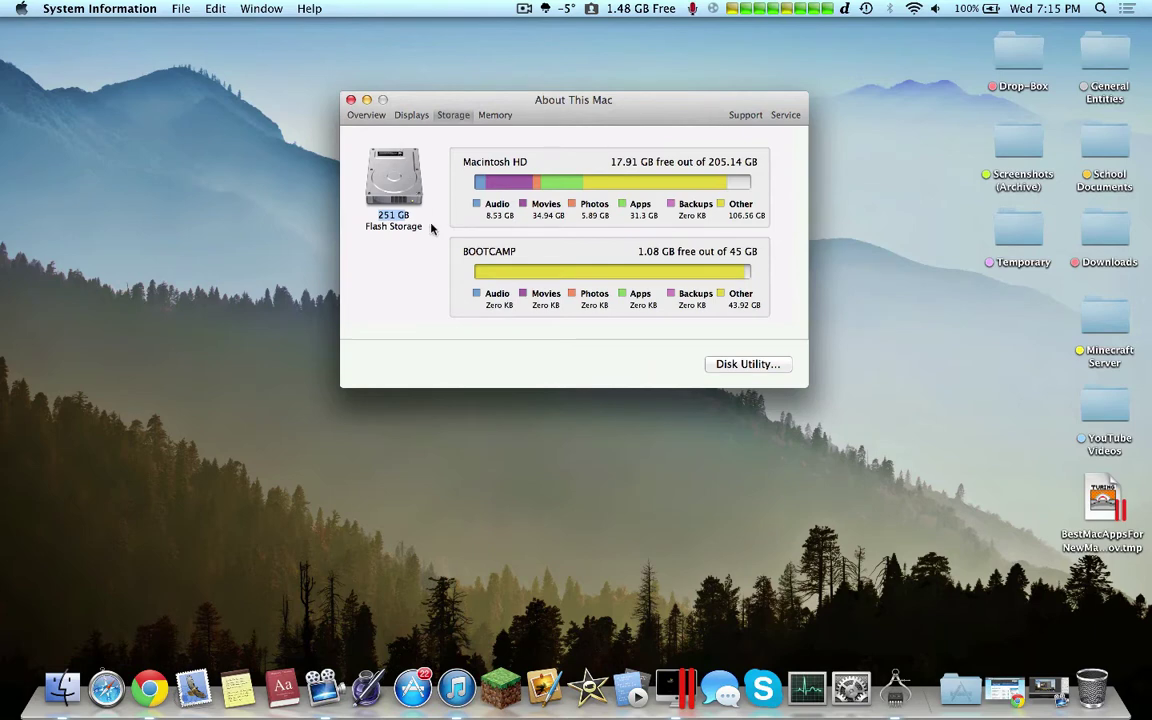
{"action": "left_click", "coordinate": [351, 100]}
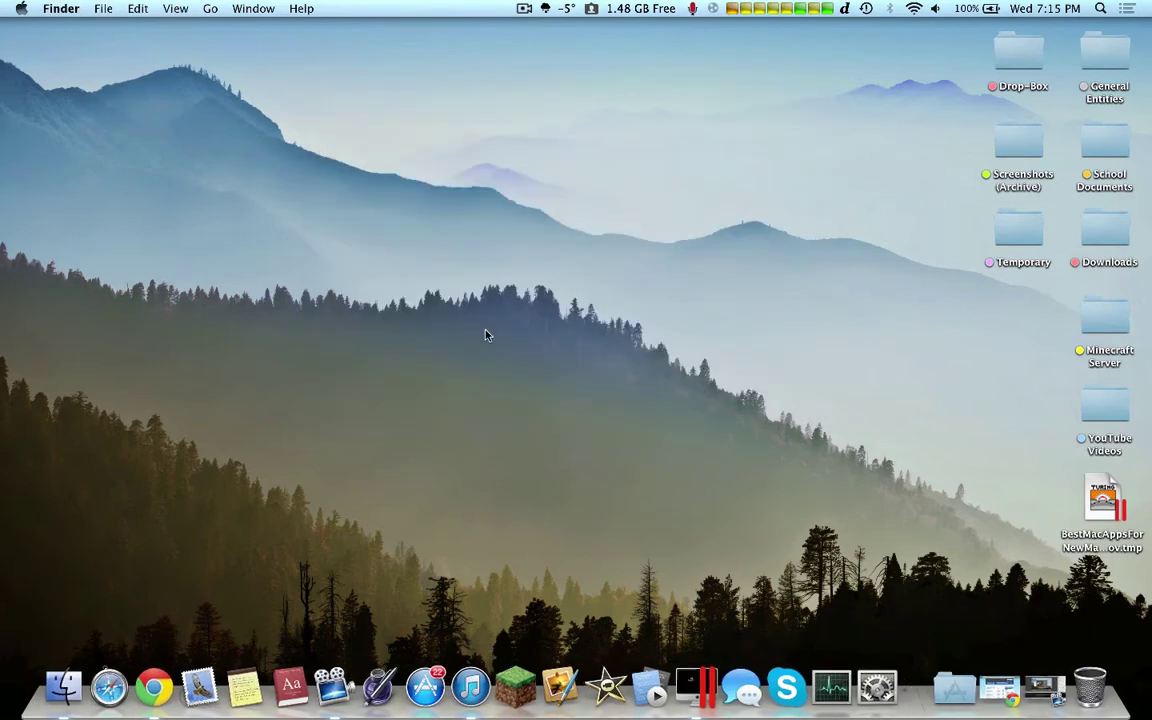
Launch Disk Doctor and scan Macintosh HD for files that can be cleaned
{"action": "key", "text": "F4"}
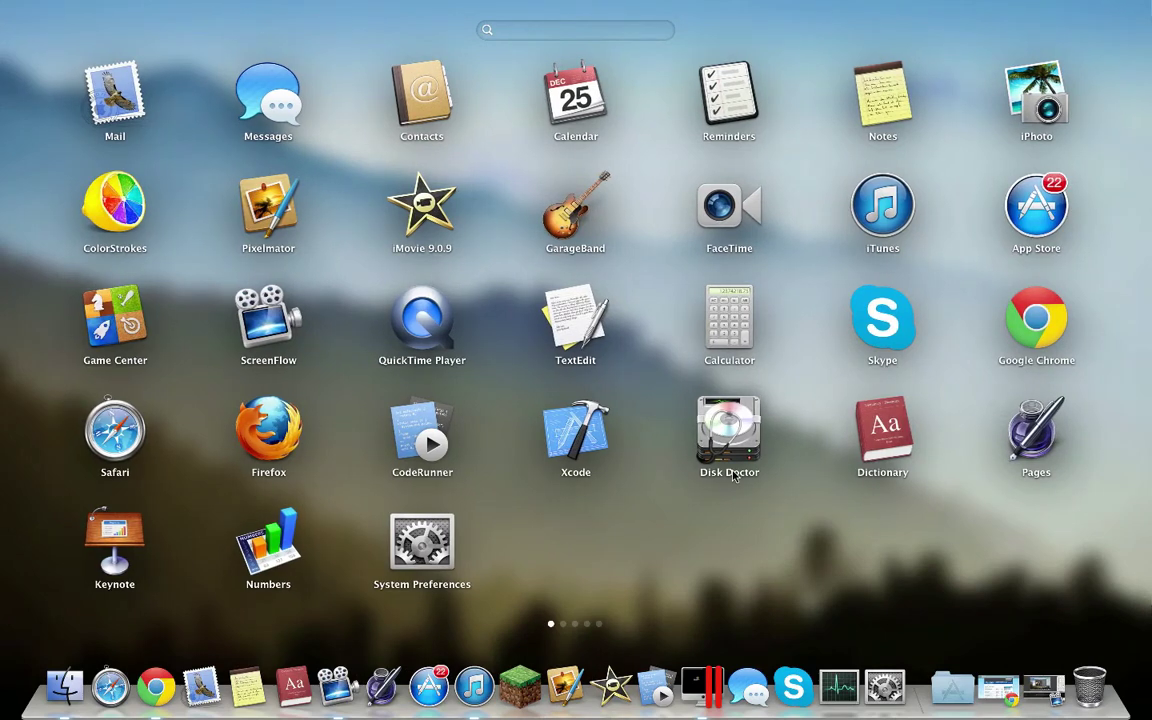
{"action": "left_click", "coordinate": [736, 436]}
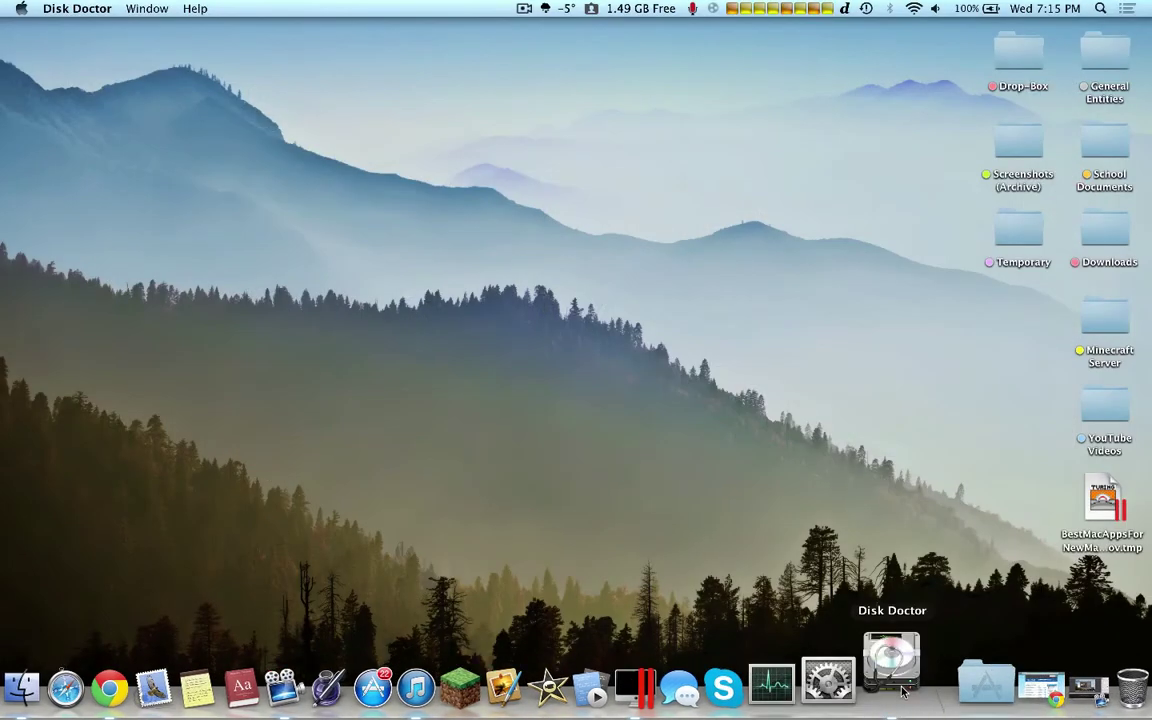
{"action": "left_click_drag", "start_coordinate": [609, 23], "coordinate": [607, 81]}
{"action": "left_click", "coordinate": [726, 245]}
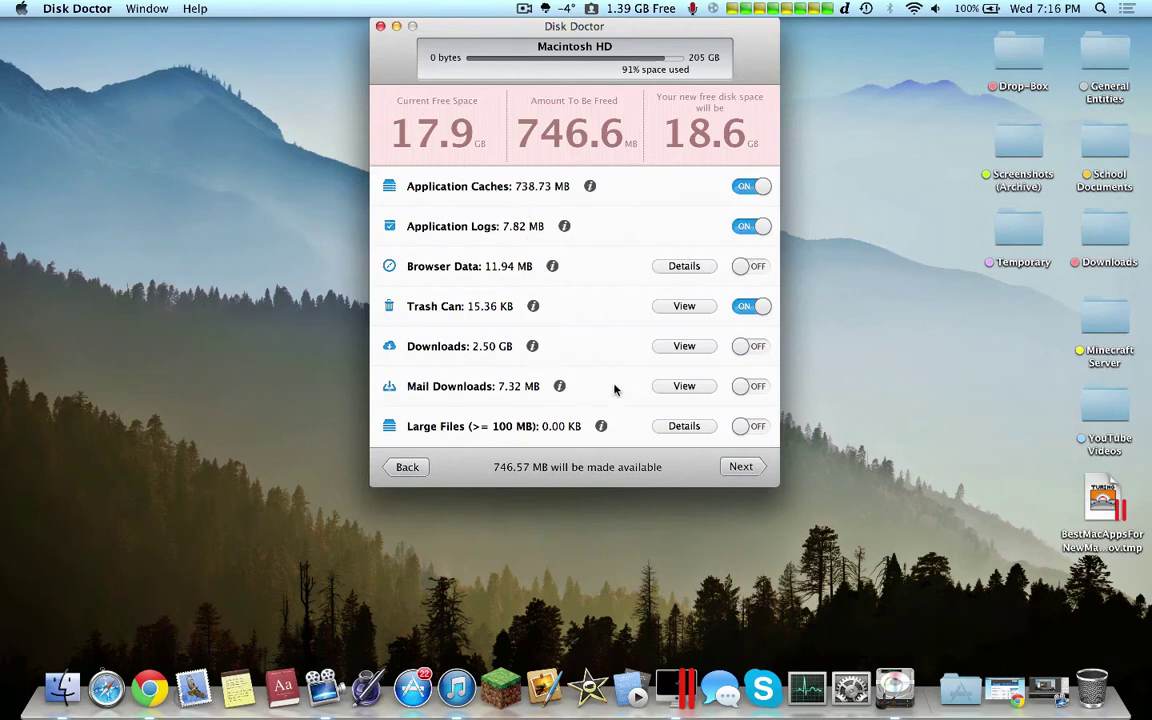
Proceed to the cleaning confirmation, back out without cleaning, and quit Disk Doctor
{"action": "left_click", "coordinate": [740, 467]}
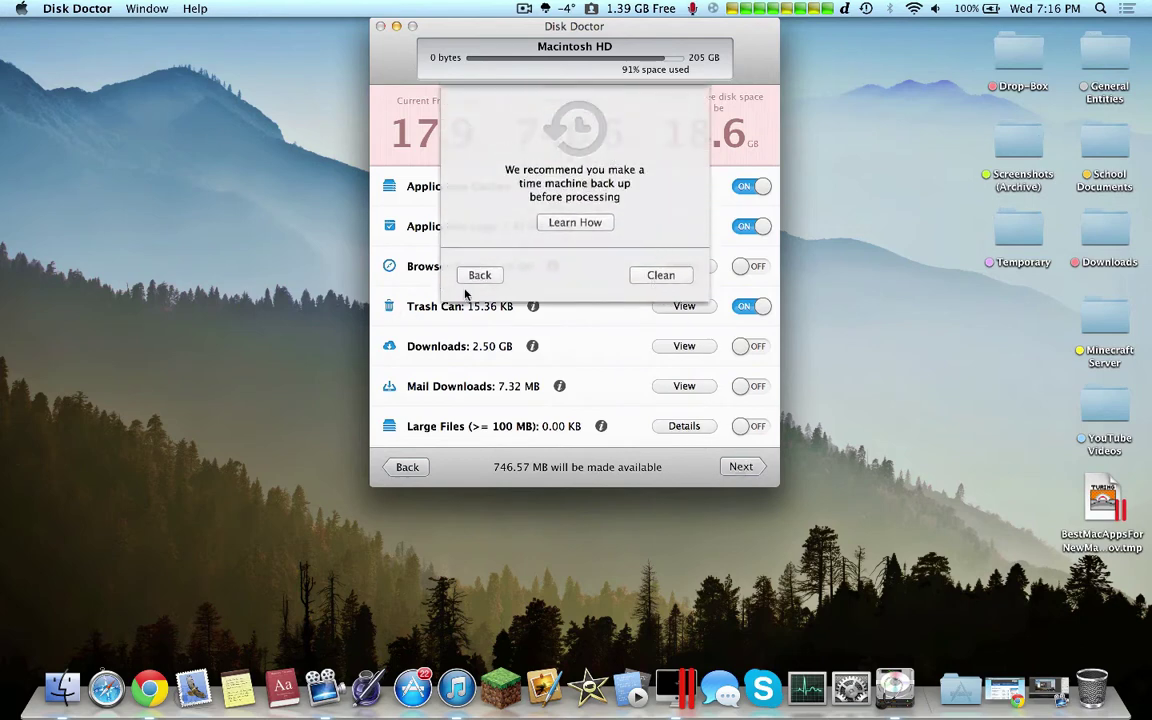
{"action": "left_click", "coordinate": [479, 275]}
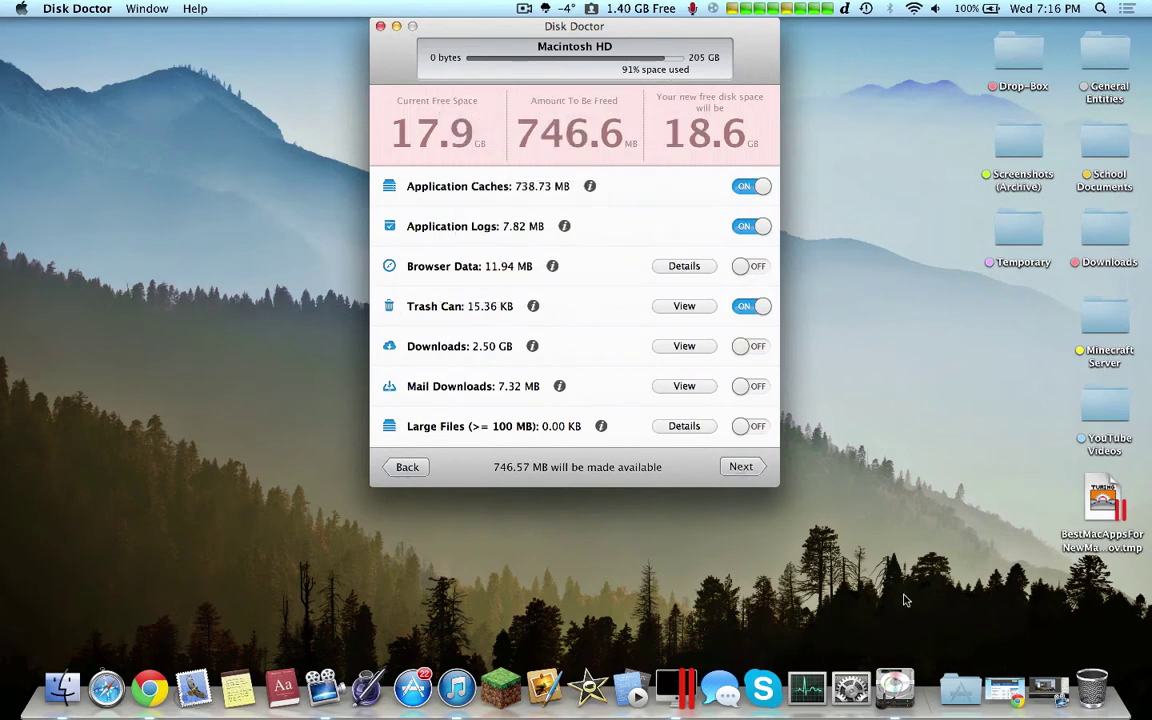
{"action": "right_click", "coordinate": [888, 682]}
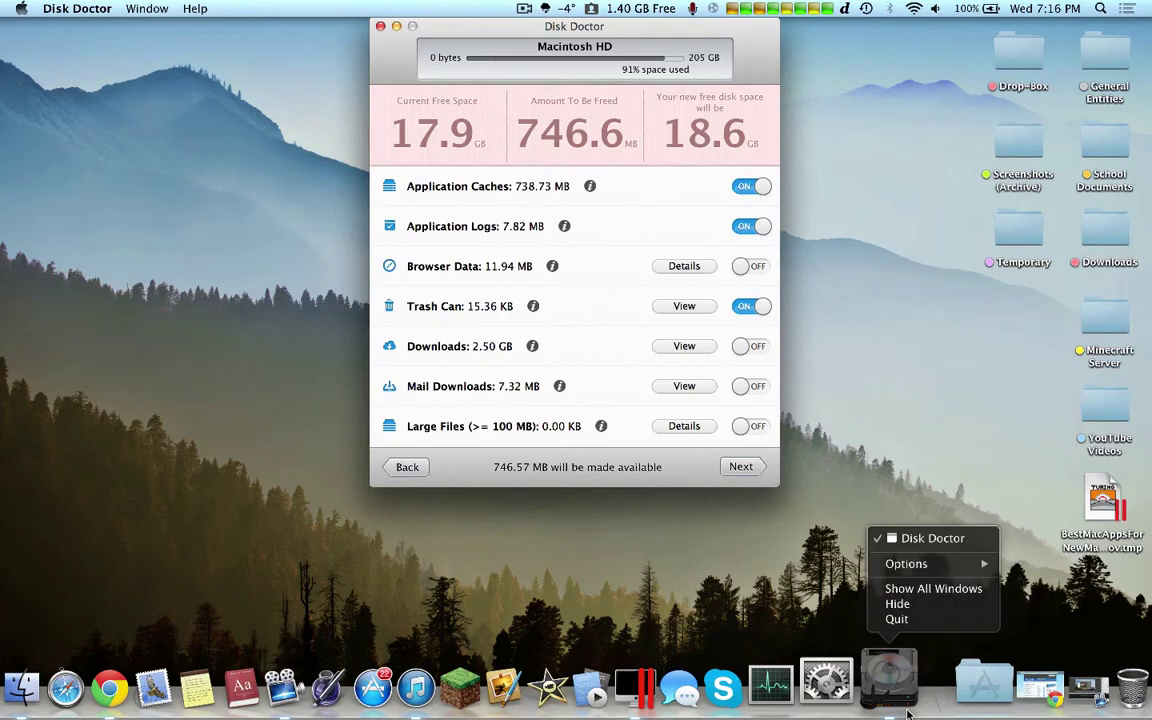
{"action": "left_click", "coordinate": [918, 622]}
Launch Monolingual from the installed applications and reposition its window on the desktop
{"action": "key", "text": "F4"}
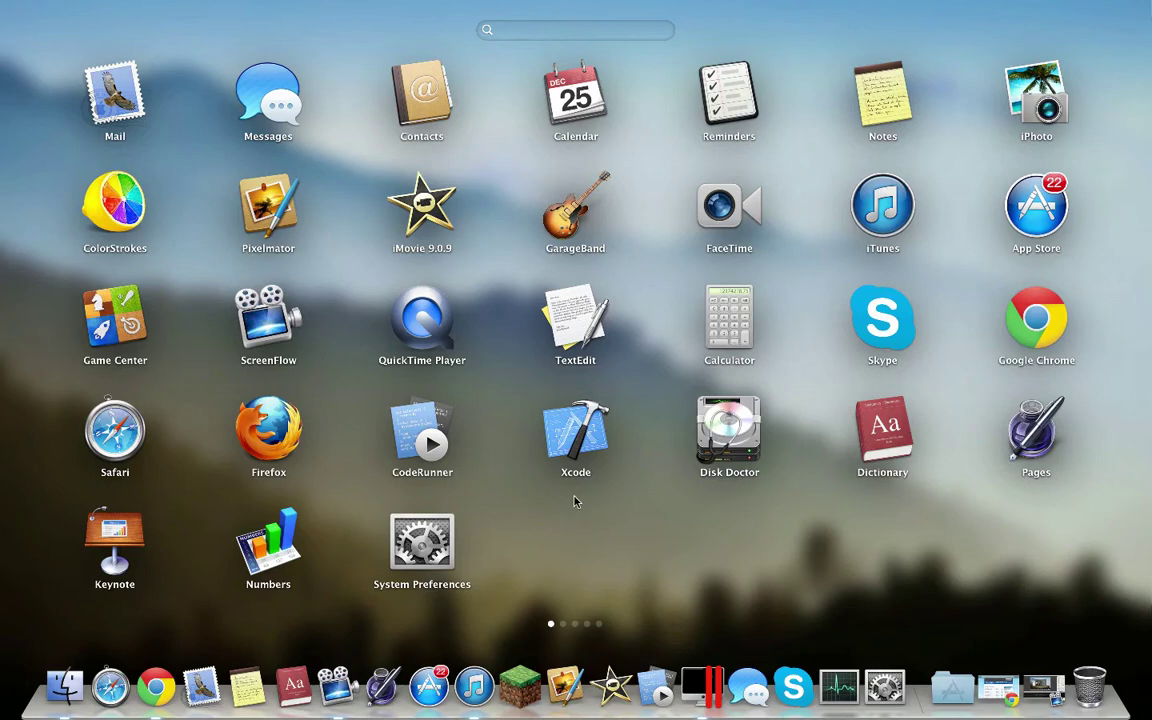
{"action": "scroll", "coordinate": [575, 500], "scroll_direction": "right", "scroll_amount": 5}
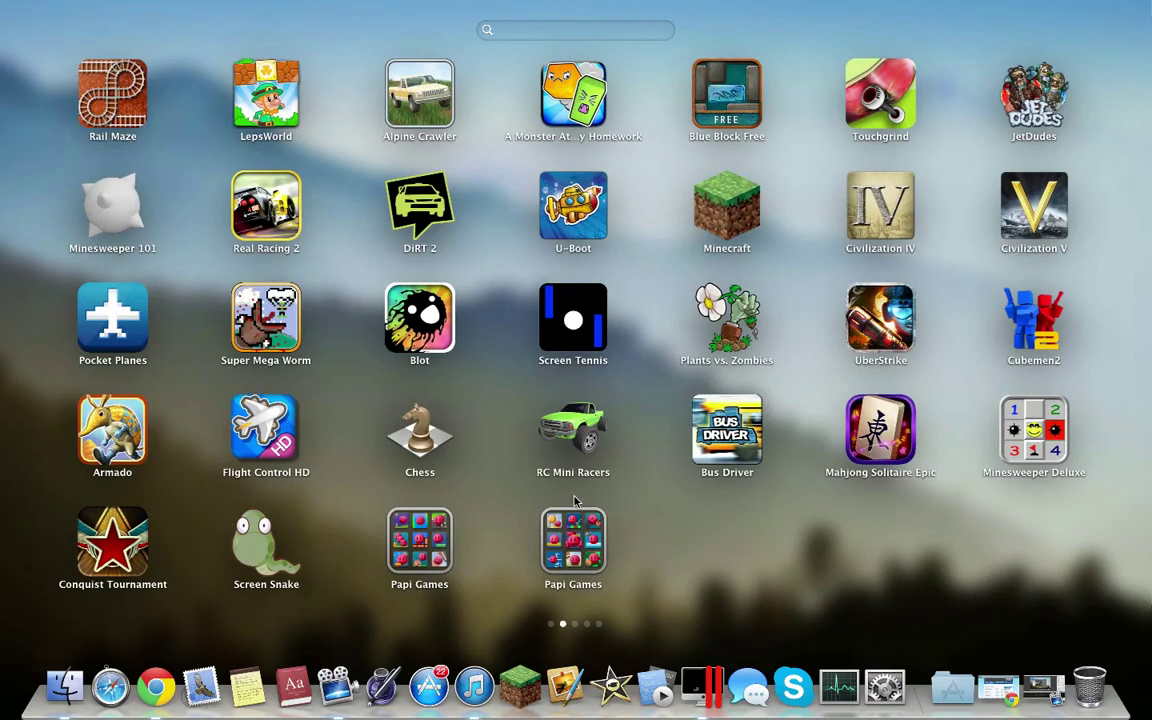
{"action": "scroll", "coordinate": [575, 500], "scroll_direction": "right", "scroll_amount": 5}
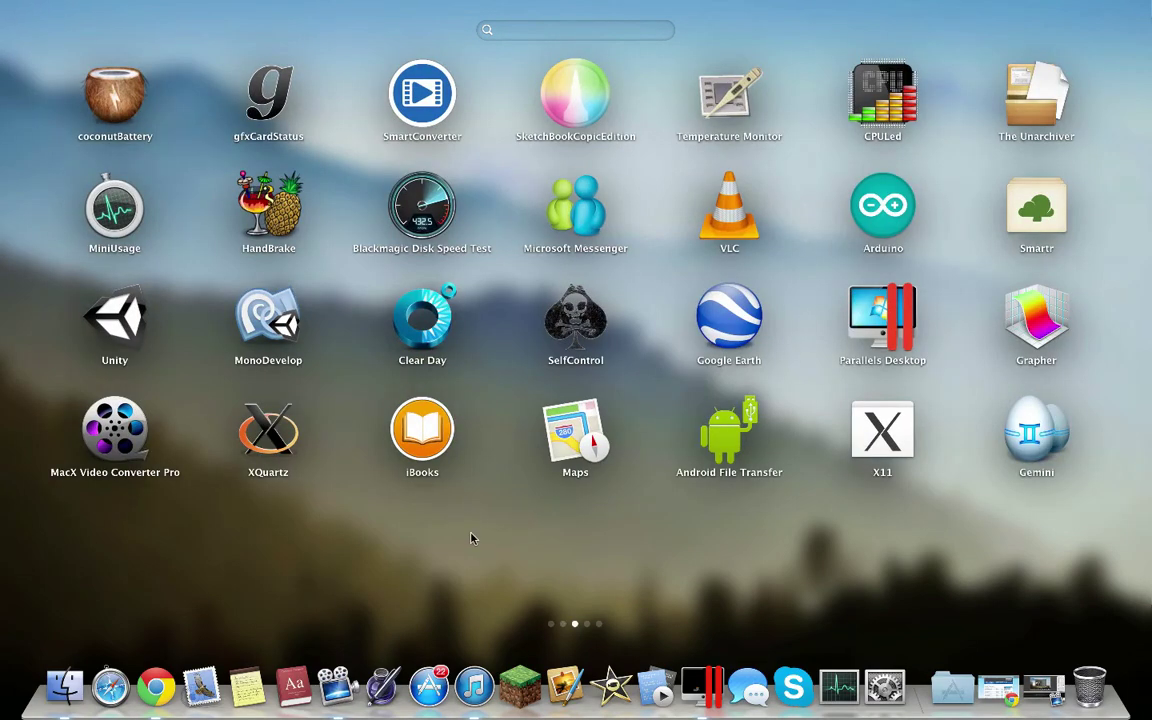
{"action": "scroll", "coordinate": [471, 538], "scroll_direction": "right", "scroll_amount": 5}
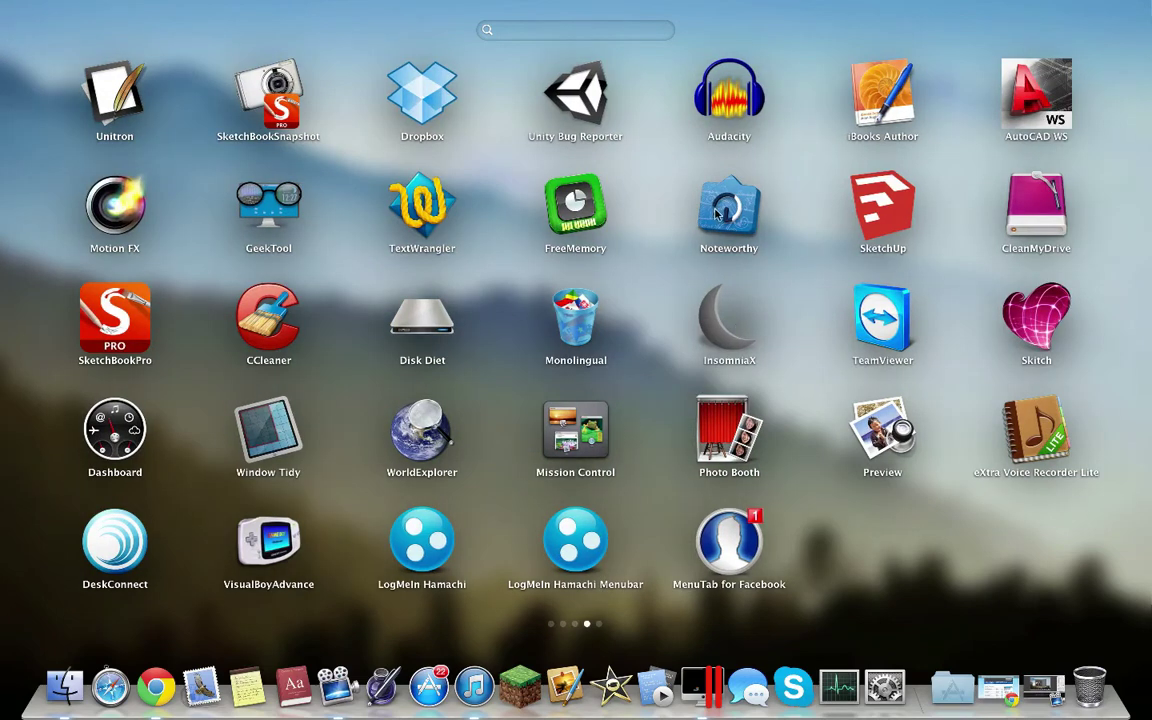
{"action": "left_click", "coordinate": [577, 333]}
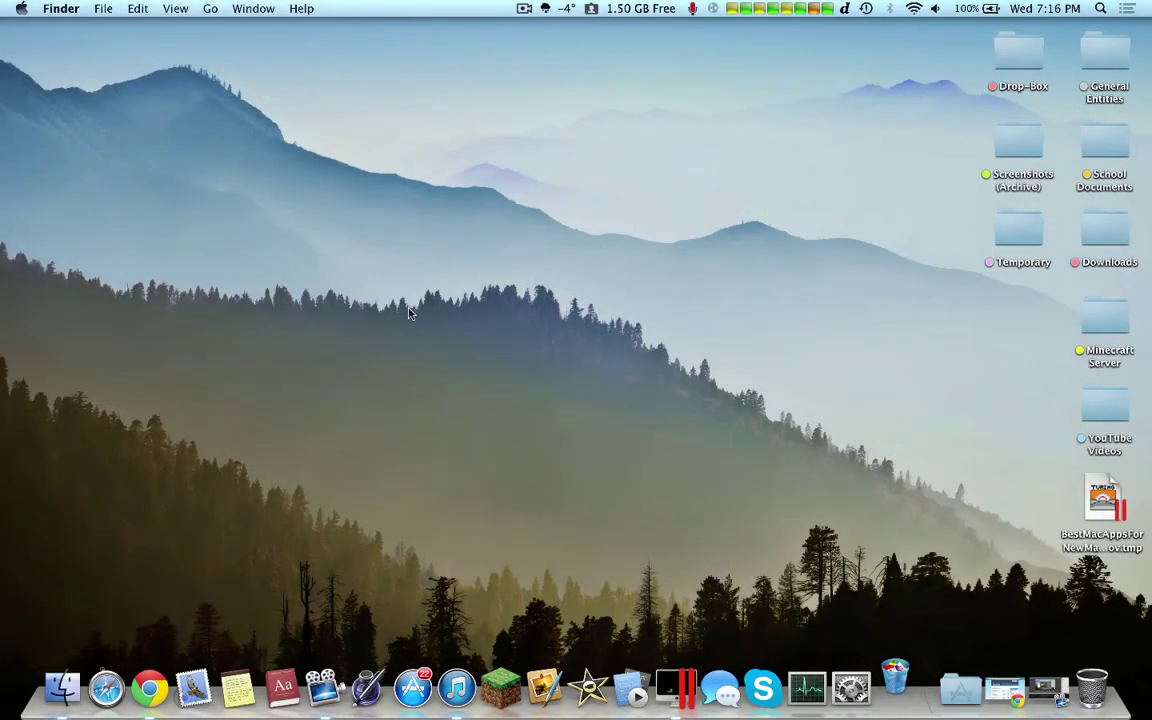
{"action": "left_click_drag", "start_coordinate": [448, 211], "coordinate": [592, 161]}
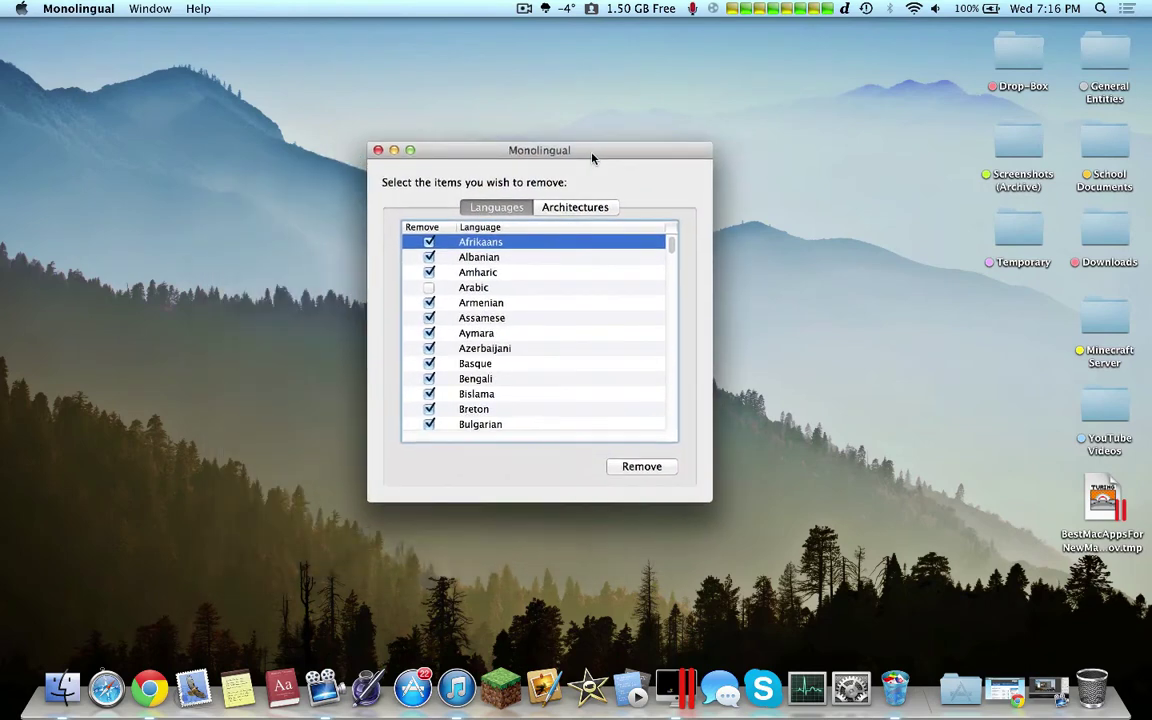
Mark Arabic, Croatian, Czech and Danish for removal in the language list
{"action": "scroll", "coordinate": [555, 314], "scroll_direction": "down", "scroll_amount": 2}
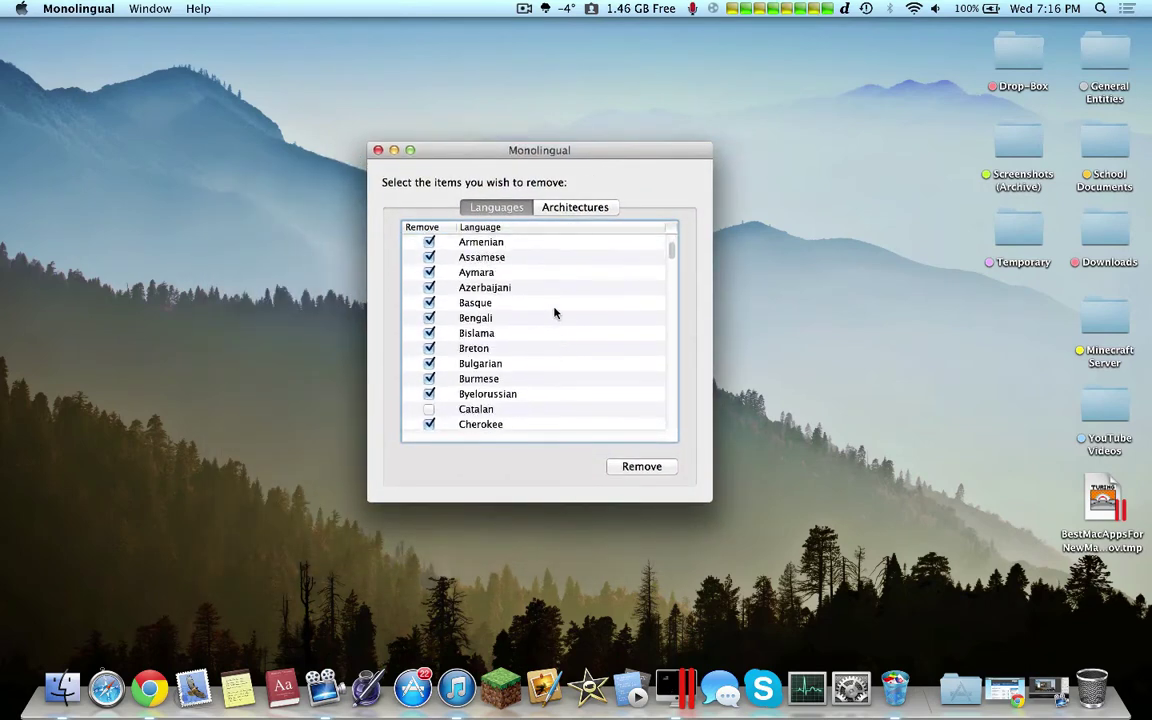
{"action": "scroll", "coordinate": [555, 314], "scroll_direction": "up", "scroll_amount": 1}
{"action": "scroll", "coordinate": [555, 314], "scroll_direction": "up", "scroll_amount": 1}
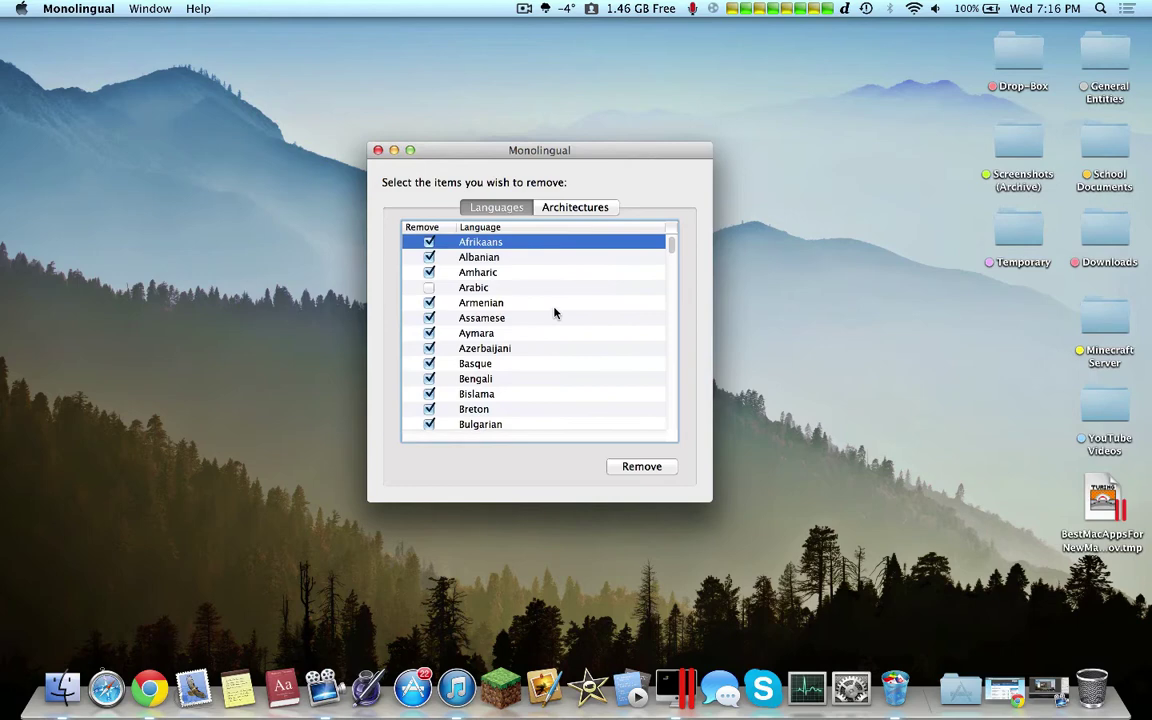
{"action": "left_click", "coordinate": [428, 289]}
{"action": "left_click", "coordinate": [503, 245]}
{"action": "scroll", "coordinate": [525, 315], "scroll_direction": "down", "scroll_amount": 5}
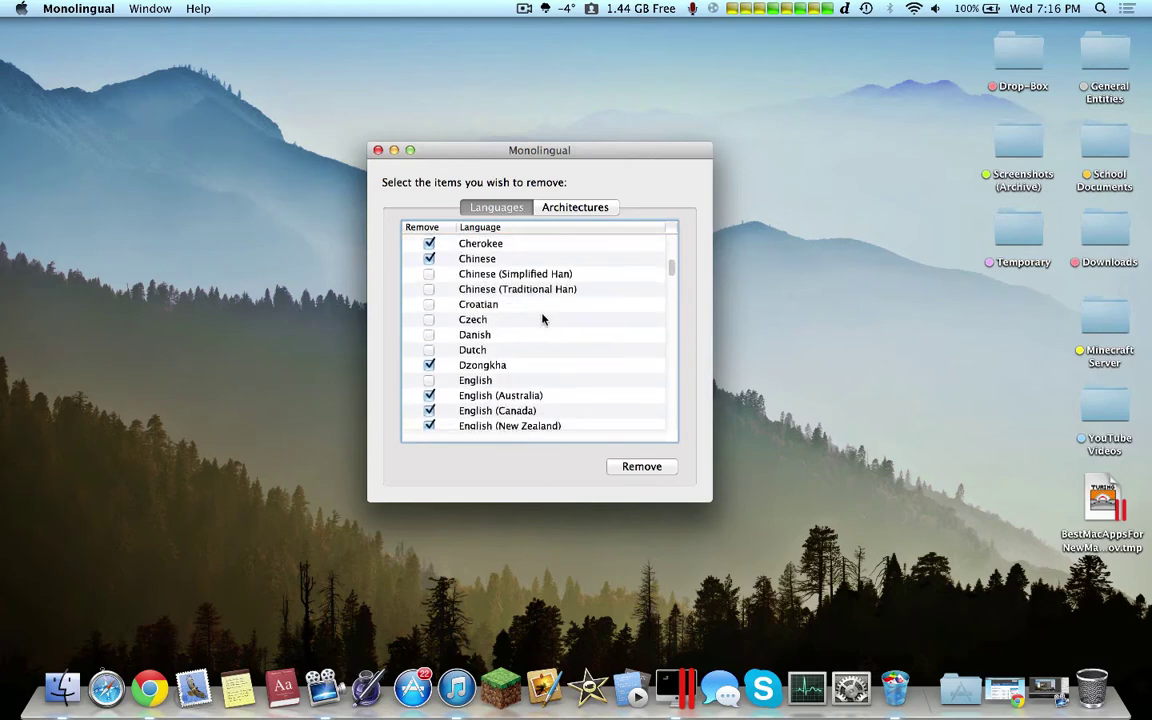
{"action": "left_click", "coordinate": [428, 304]}
{"action": "left_click", "coordinate": [428, 319]}
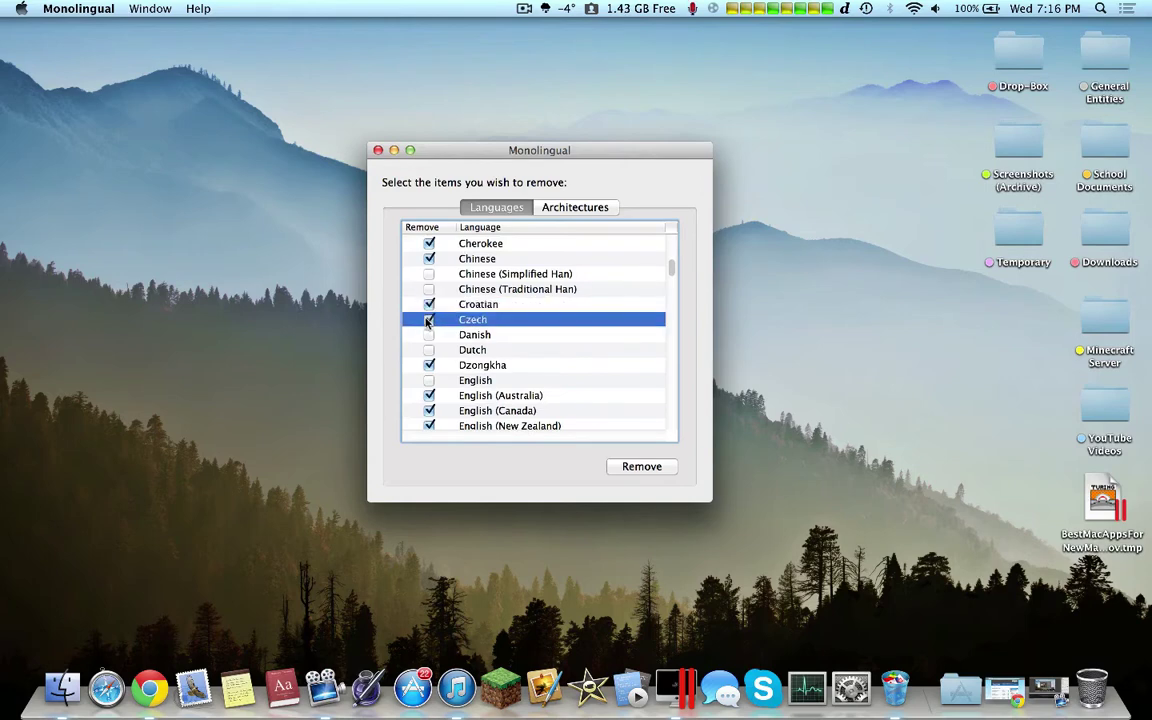
{"action": "left_click", "coordinate": [428, 334]}
Exclude the Australia, Canada, New Zealand, United Kingdom and United States variants of English from removal
{"action": "scroll", "coordinate": [524, 352], "scroll_direction": "down", "scroll_amount": 5}
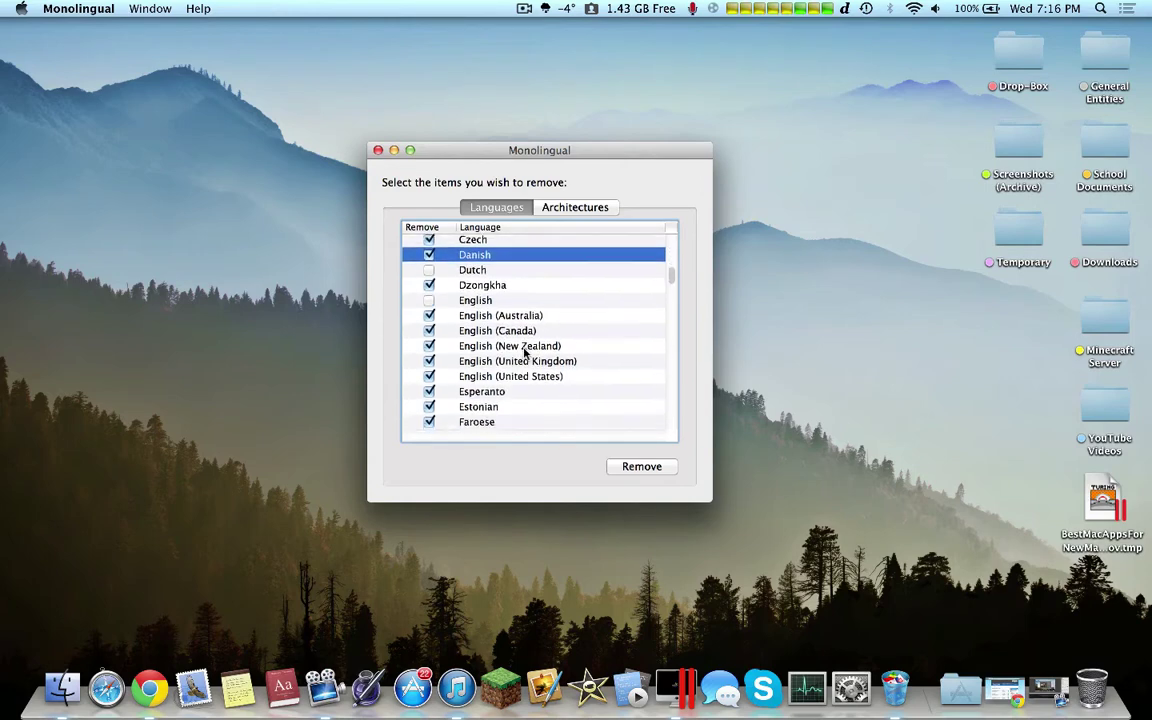
{"action": "left_click", "coordinate": [429, 326]}
{"action": "left_click", "coordinate": [428, 311]}
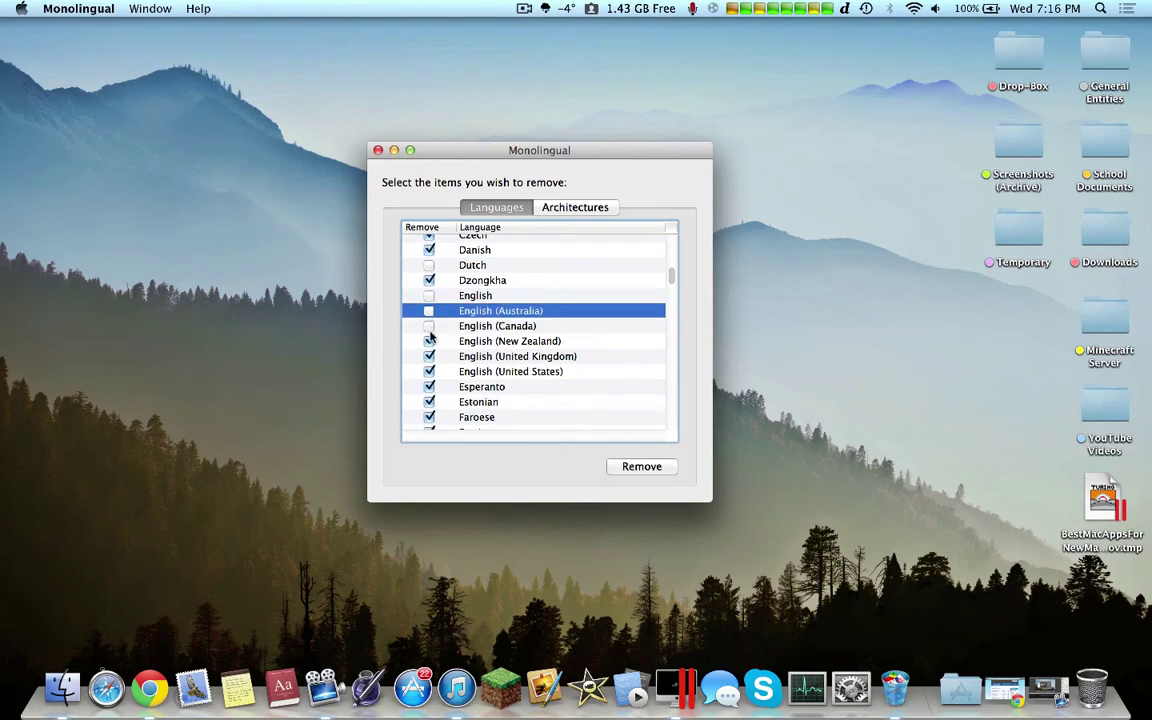
{"action": "left_click", "coordinate": [429, 341]}
{"action": "left_click", "coordinate": [429, 356]}
{"action": "left_click", "coordinate": [429, 372]}
Exclude Estonian and French (Canada) from removal and mark Finnish for removal
{"action": "scroll", "coordinate": [520, 370], "scroll_direction": "down", "scroll_amount": 4}
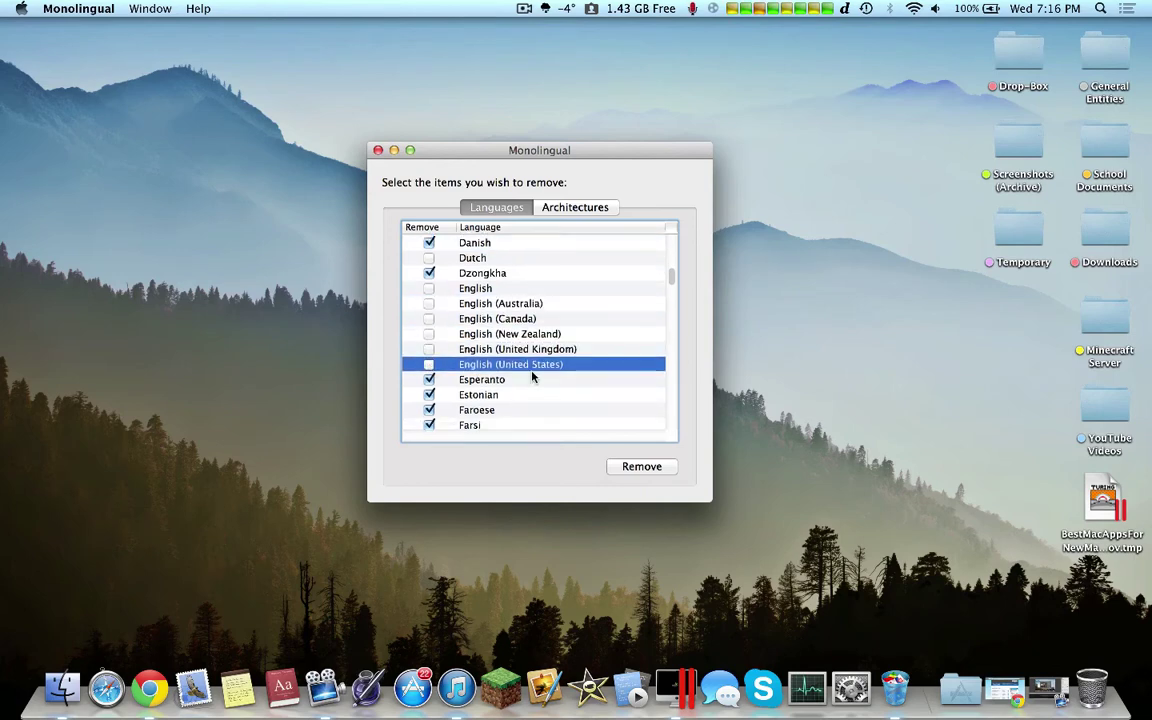
{"action": "left_click", "coordinate": [429, 315]}
{"action": "scroll", "coordinate": [524, 347], "scroll_direction": "down", "scroll_amount": 1}
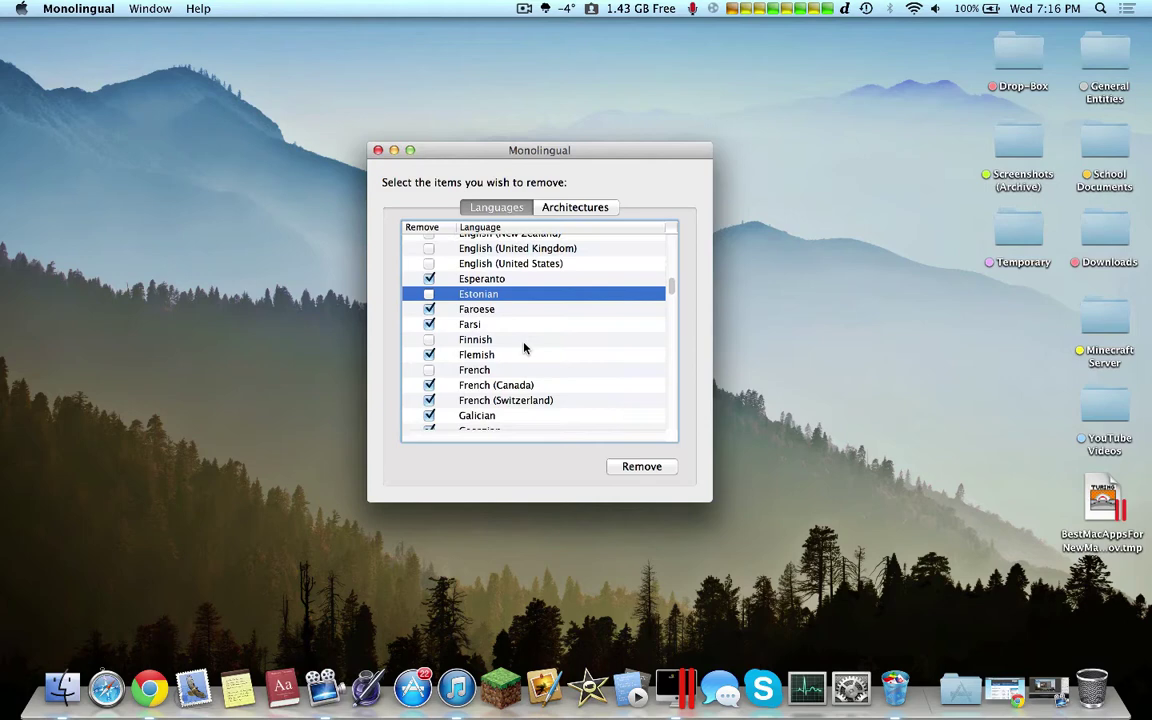
{"action": "left_click", "coordinate": [428, 342]}
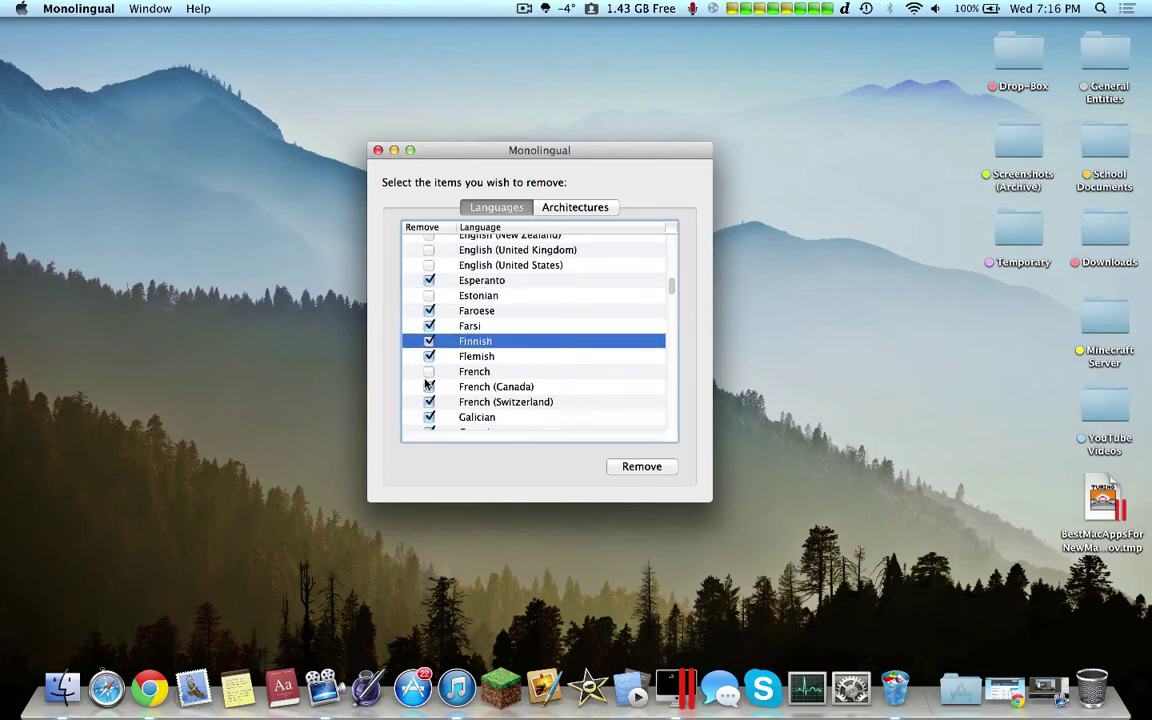
{"action": "left_click", "coordinate": [429, 386]}
Exclude German (Austria) and German (Switzerland) from removal
{"action": "scroll", "coordinate": [487, 373], "scroll_direction": "down", "scroll_amount": 5}
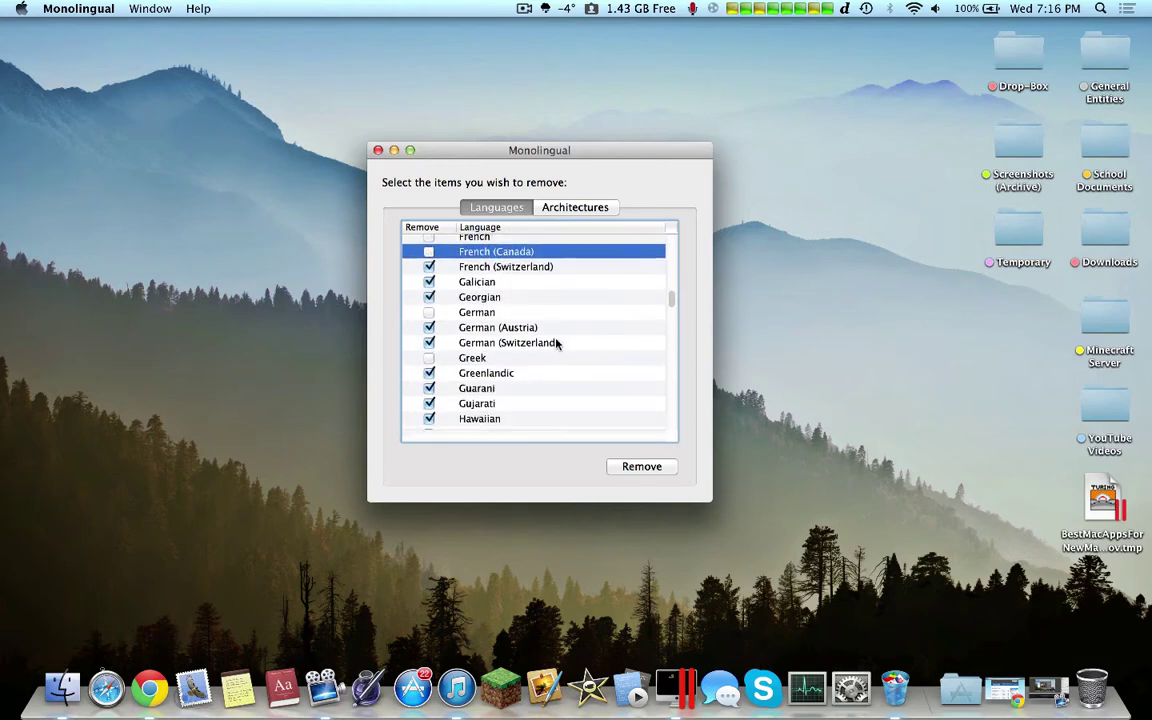
{"action": "left_click", "coordinate": [429, 324]}
{"action": "left_click", "coordinate": [429, 339]}
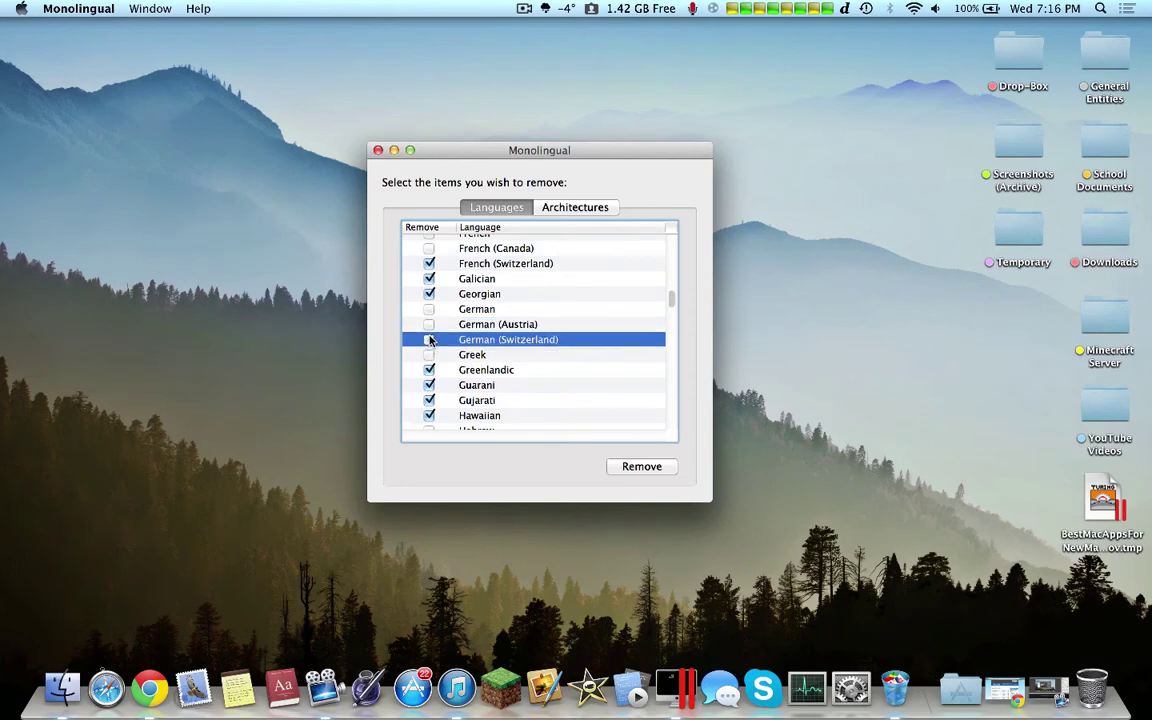
Review which of the remaining languages after German (Switzerland) are marked for removal, including Norwegian (Bokmal), Polish and Slovak
{"action": "scroll", "coordinate": [429, 340], "scroll_direction": "down", "scroll_amount": 3}
{"action": "scroll", "coordinate": [429, 341], "scroll_direction": "down", "scroll_amount": 6}
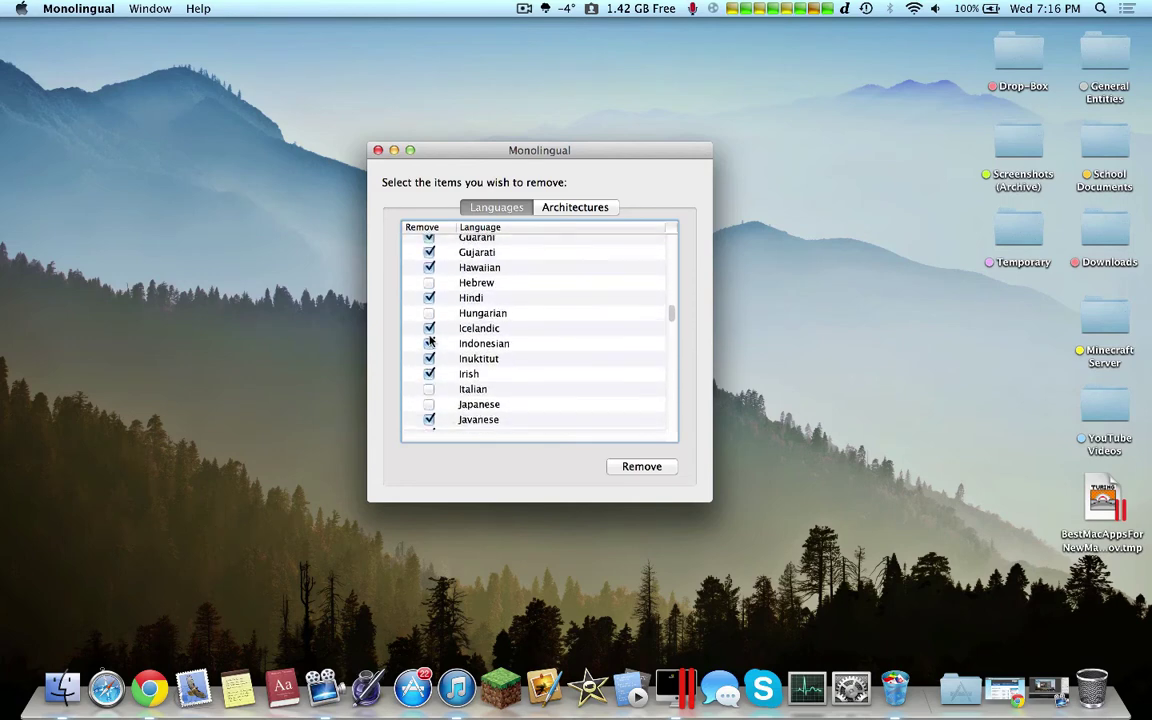
{"action": "scroll", "coordinate": [429, 341], "scroll_direction": "down", "scroll_amount": 8}
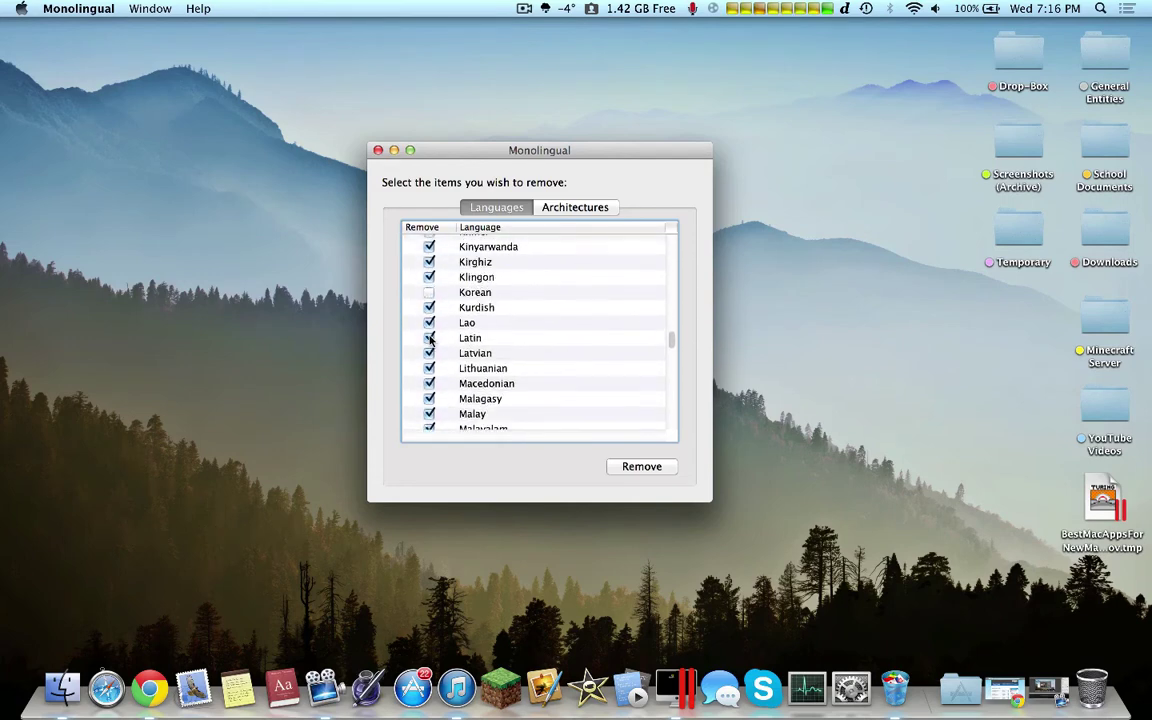
{"action": "scroll", "coordinate": [430, 341], "scroll_direction": "down", "scroll_amount": 3}
{"action": "left_click", "coordinate": [430, 341]}
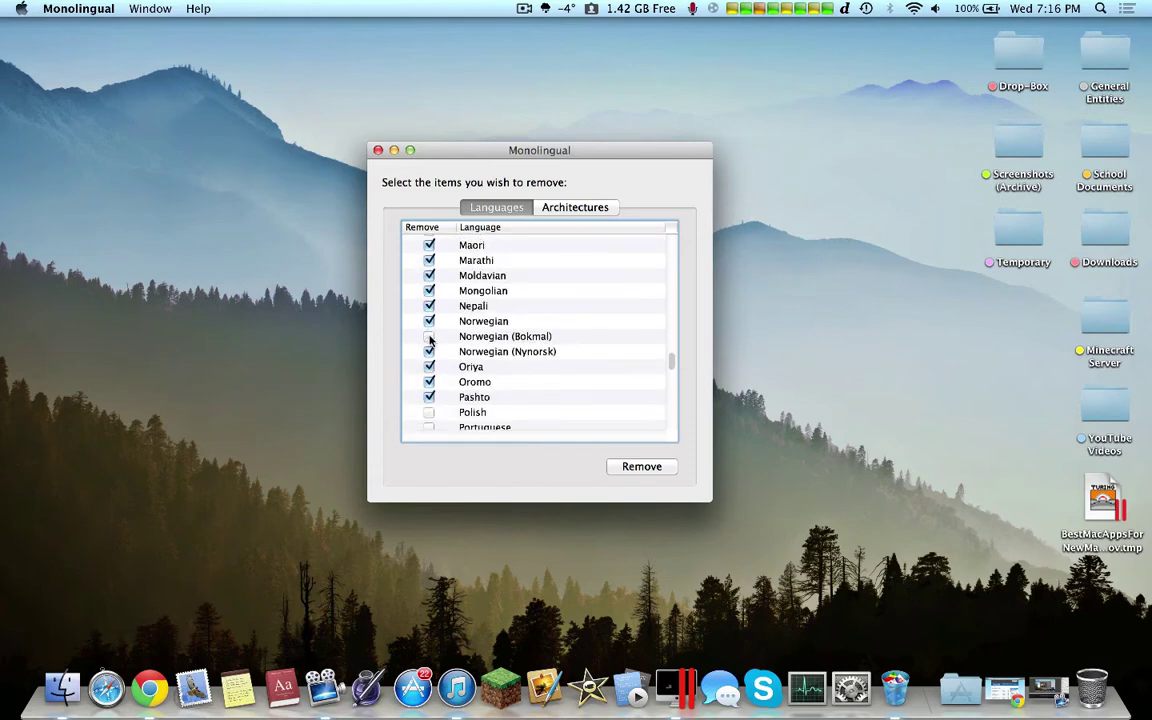
{"action": "scroll", "coordinate": [430, 341], "scroll_direction": "down", "scroll_amount": 1}
{"action": "scroll", "coordinate": [431, 340], "scroll_direction": "up", "scroll_amount": 2}
{"action": "scroll", "coordinate": [430, 341], "scroll_direction": "down", "scroll_amount": 3}
{"action": "left_click", "coordinate": [430, 336]}
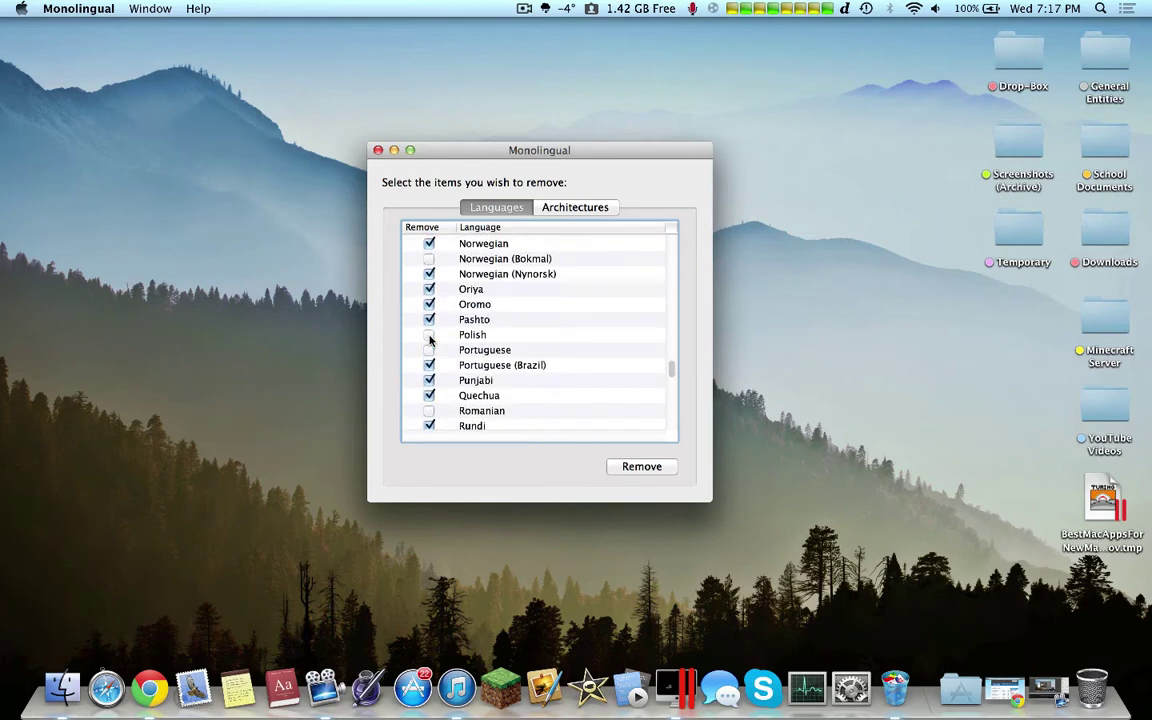
{"action": "scroll", "coordinate": [428, 396], "scroll_direction": "down", "scroll_amount": 2}
{"action": "scroll", "coordinate": [437, 343], "scroll_direction": "down", "scroll_amount": 10}
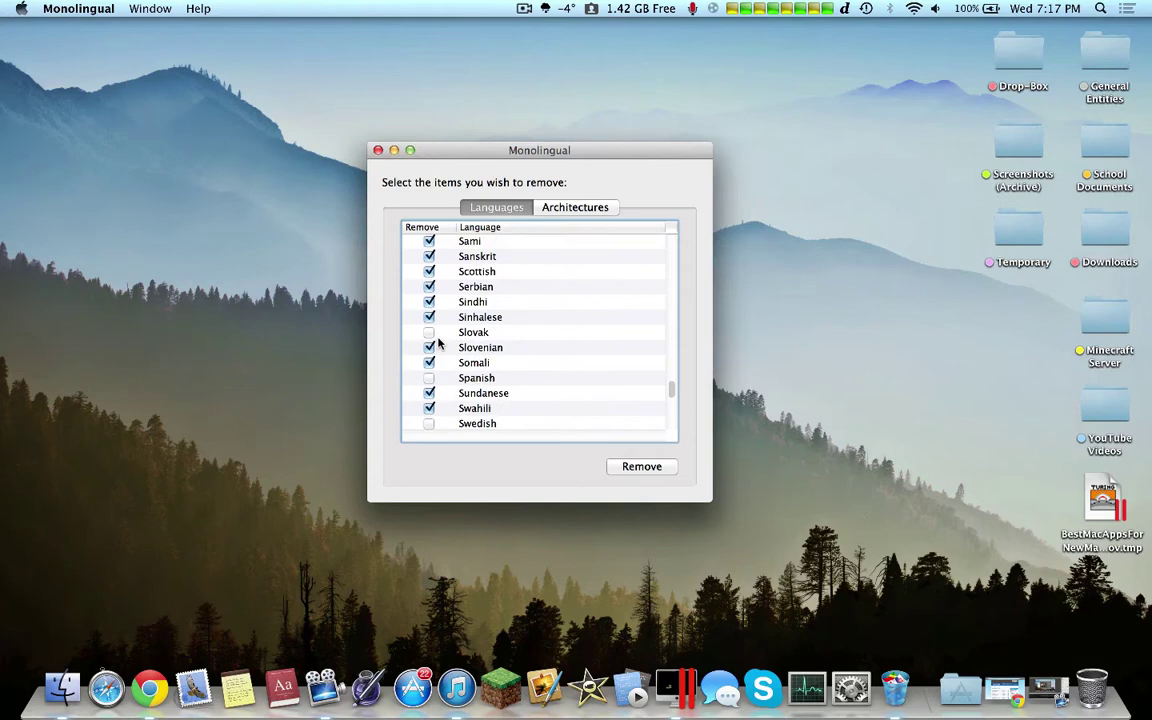
Check the end of the language list, start removing the marked languages and confirm to continue
{"action": "scroll", "coordinate": [437, 343], "scroll_direction": "down", "scroll_amount": 2}
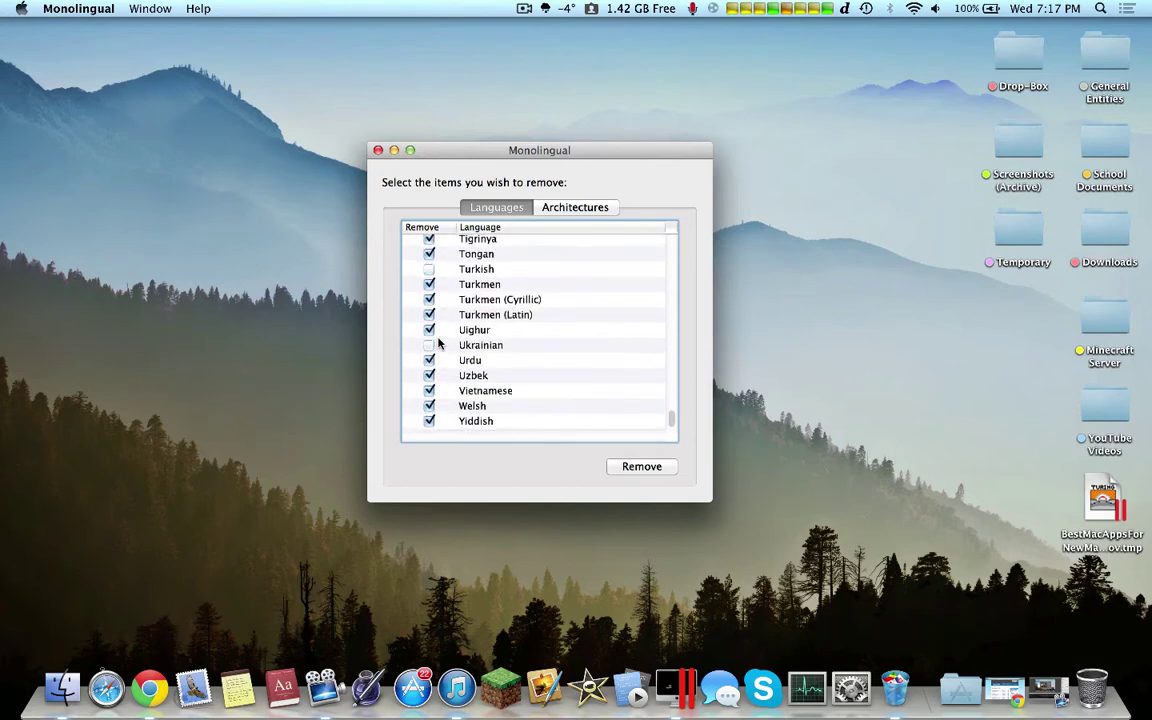
{"action": "left_click", "coordinate": [640, 467]}
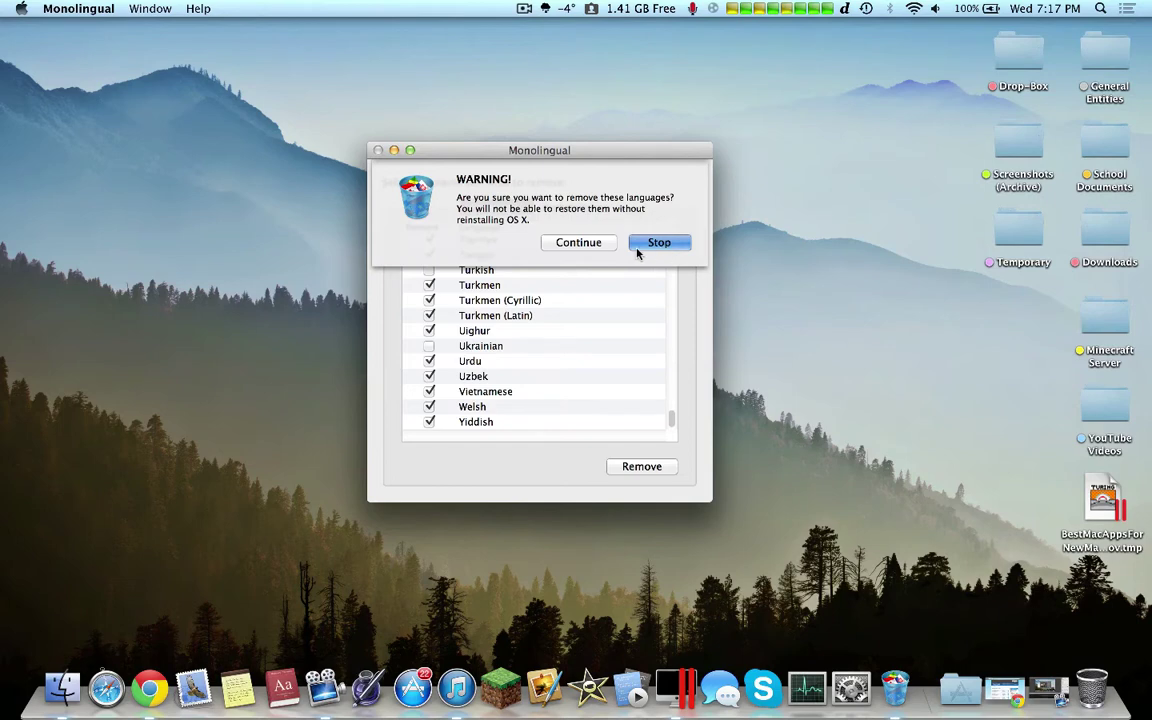
{"action": "left_click", "coordinate": [594, 243]}
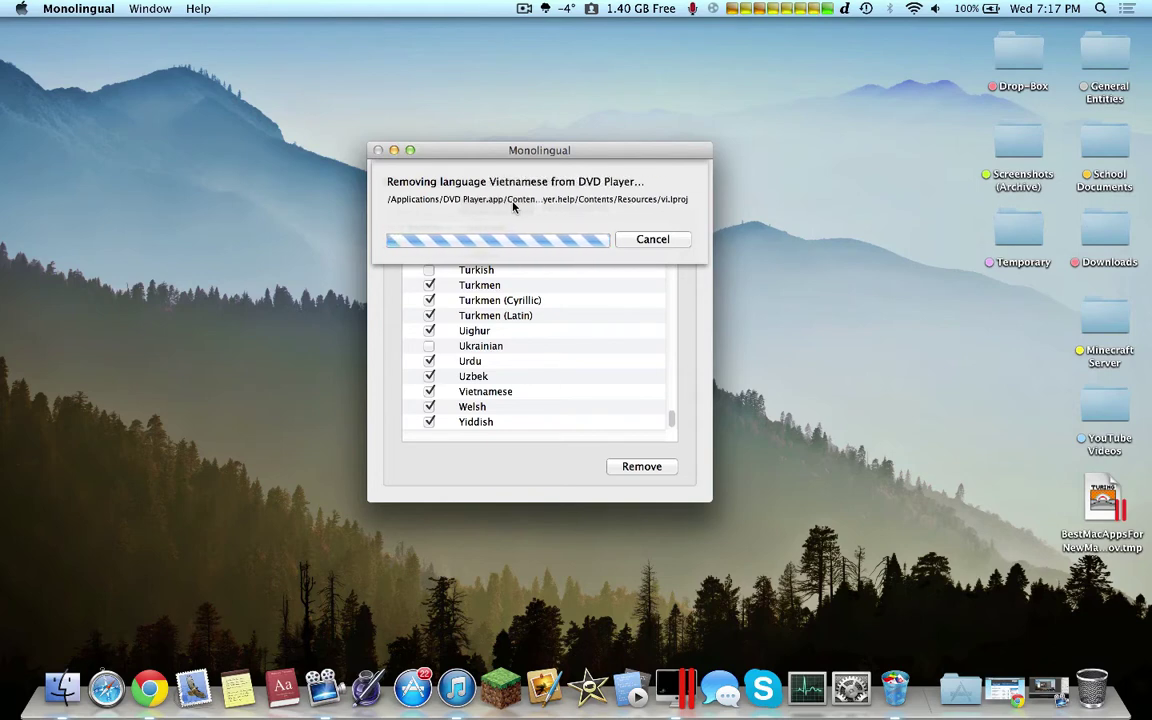
Launch Disk Inventory X from the Other application folder and open the Macintosh HD volume for scanning
{"action": "key", "text": "F4"}
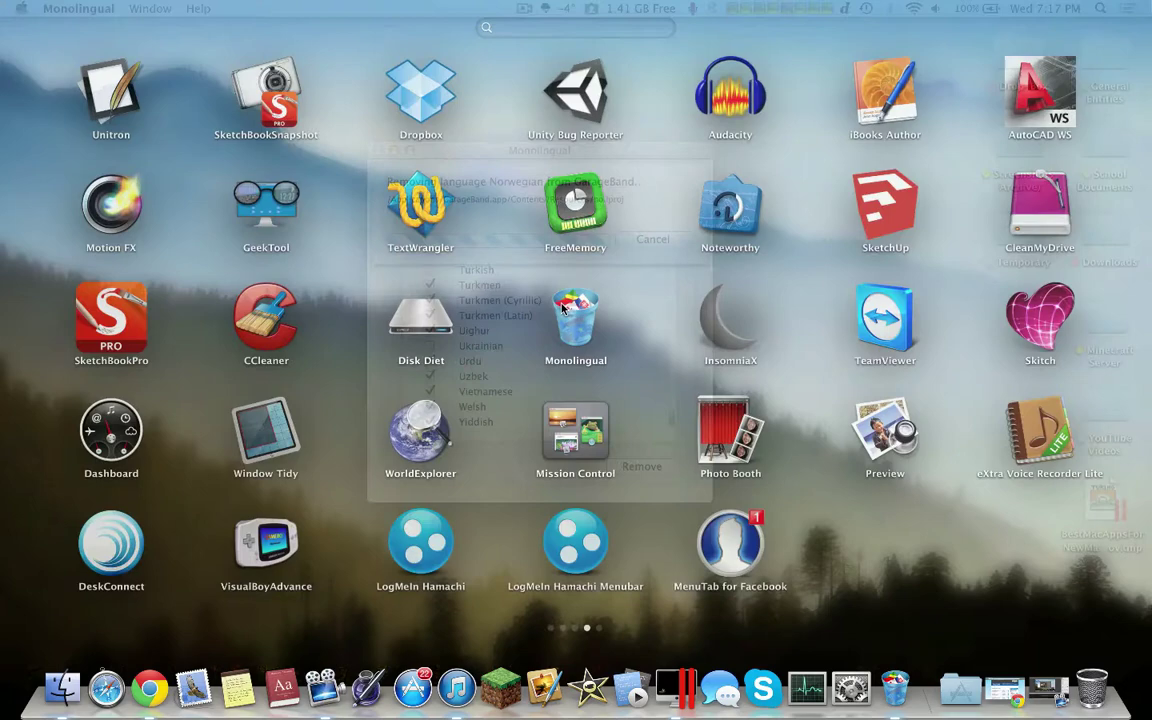
{"action": "scroll", "coordinate": [775, 481], "scroll_direction": "right", "scroll_amount": 3}
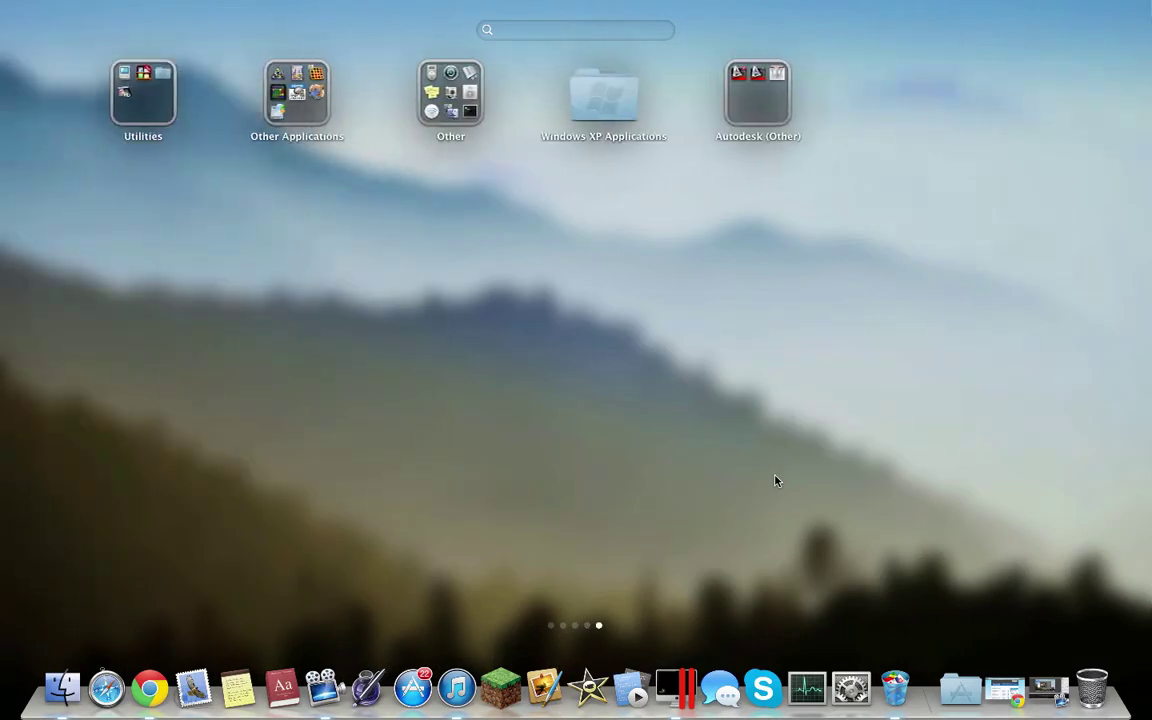
{"action": "scroll", "coordinate": [775, 481], "scroll_direction": "left", "scroll_amount": 3}
{"action": "scroll", "coordinate": [775, 481], "scroll_direction": "right", "scroll_amount": 3}
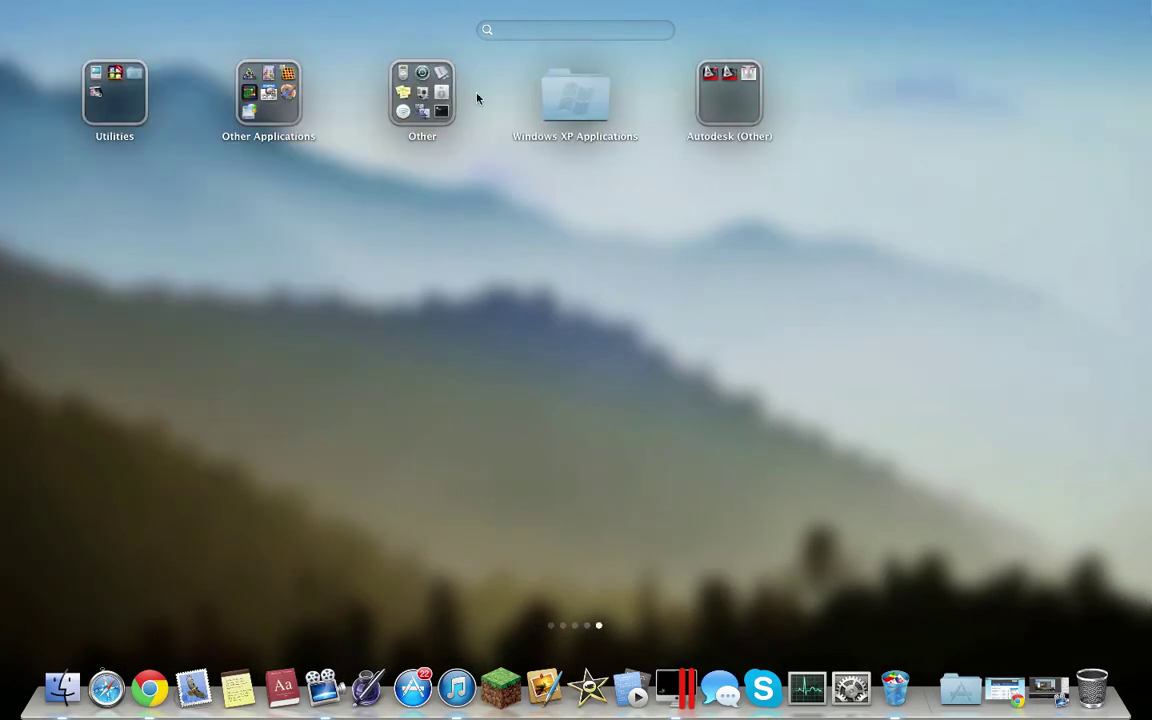
{"action": "left_click", "coordinate": [422, 97]}
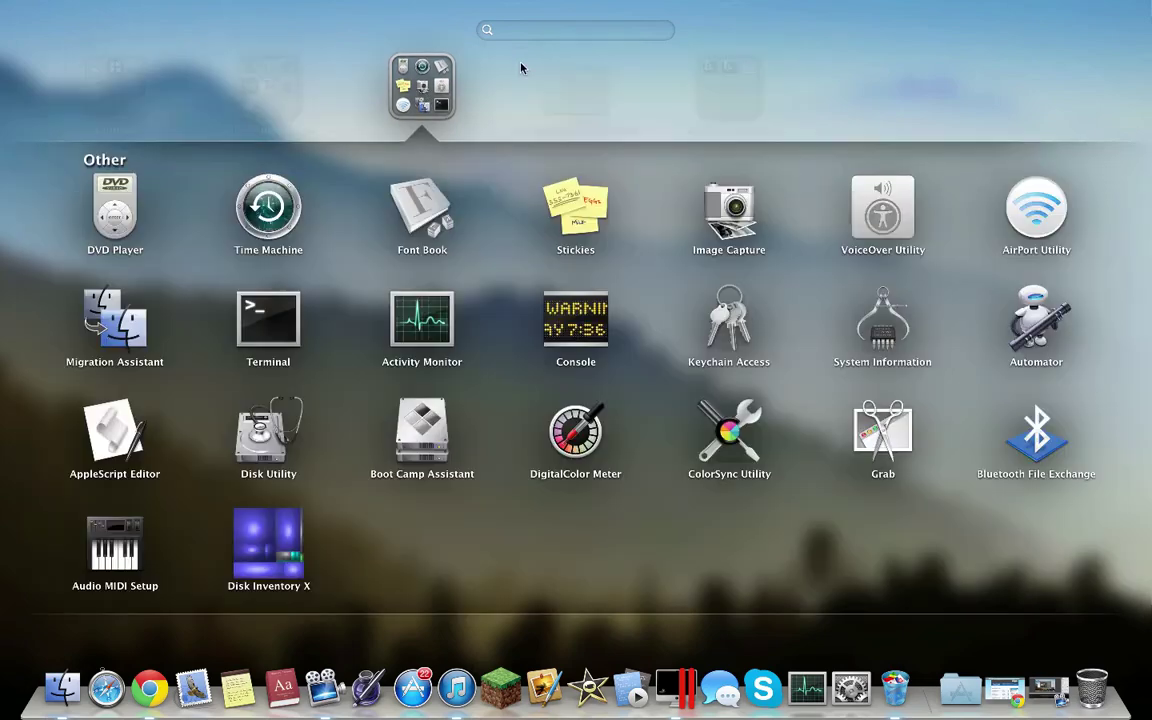
{"action": "left_click", "coordinate": [272, 550]}
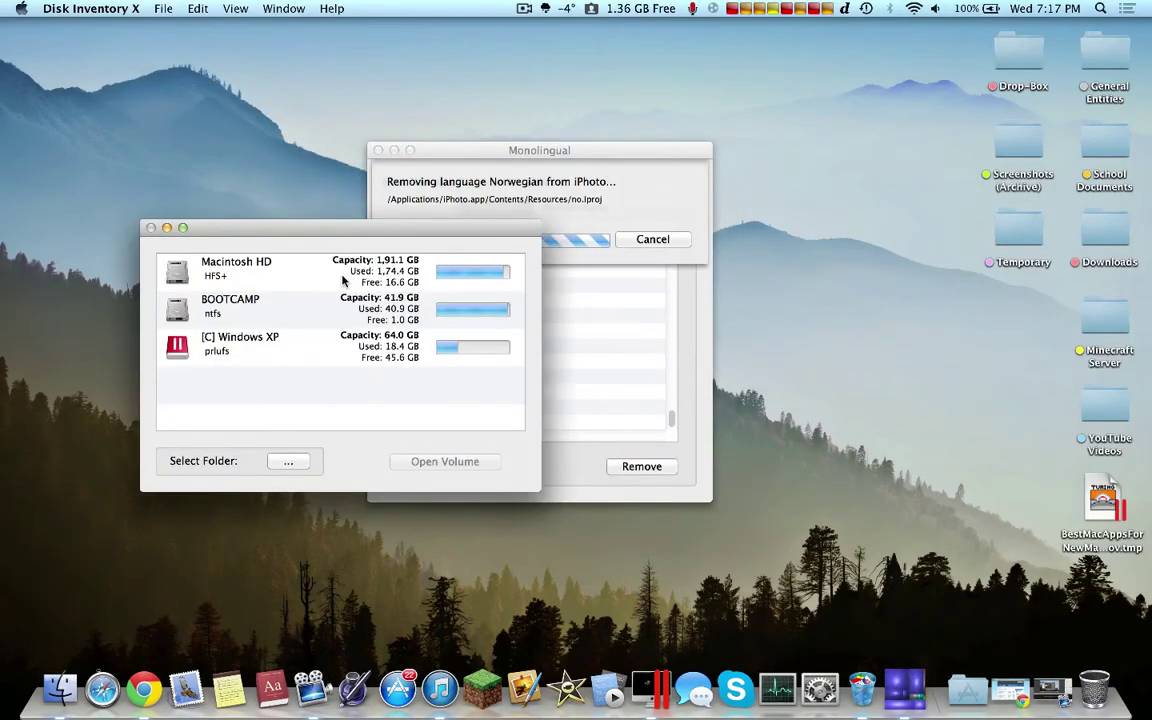
{"action": "left_click", "coordinate": [336, 262]}
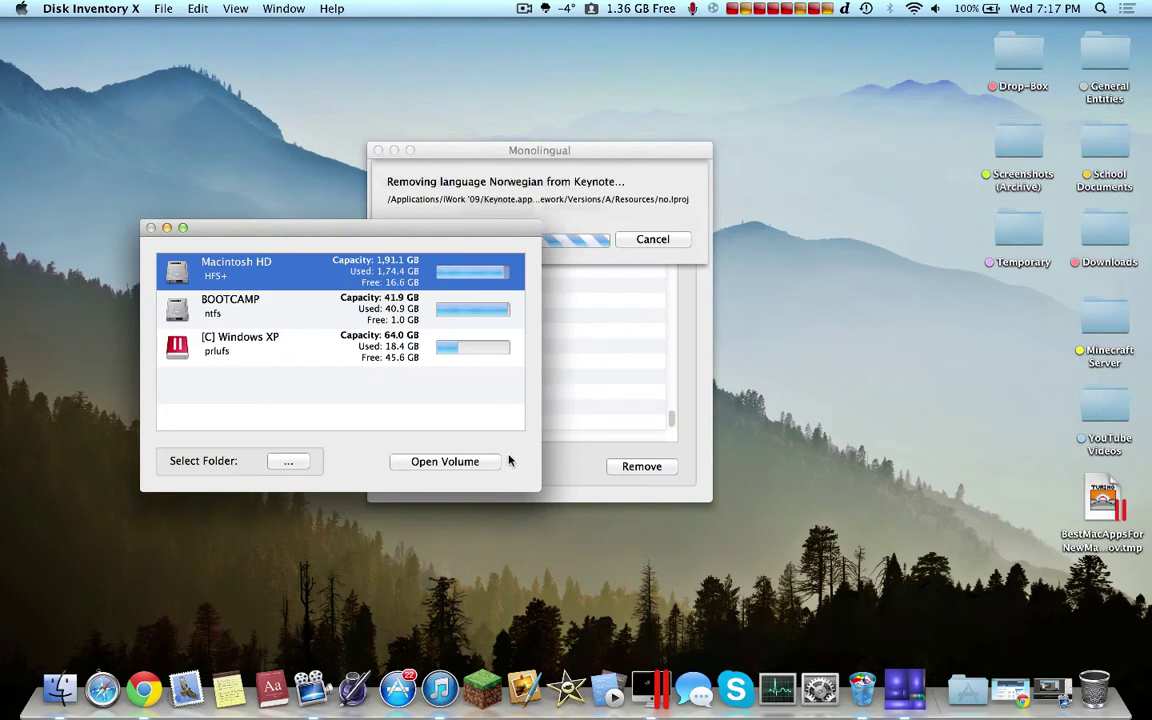
{"action": "left_click", "coordinate": [437, 466]}
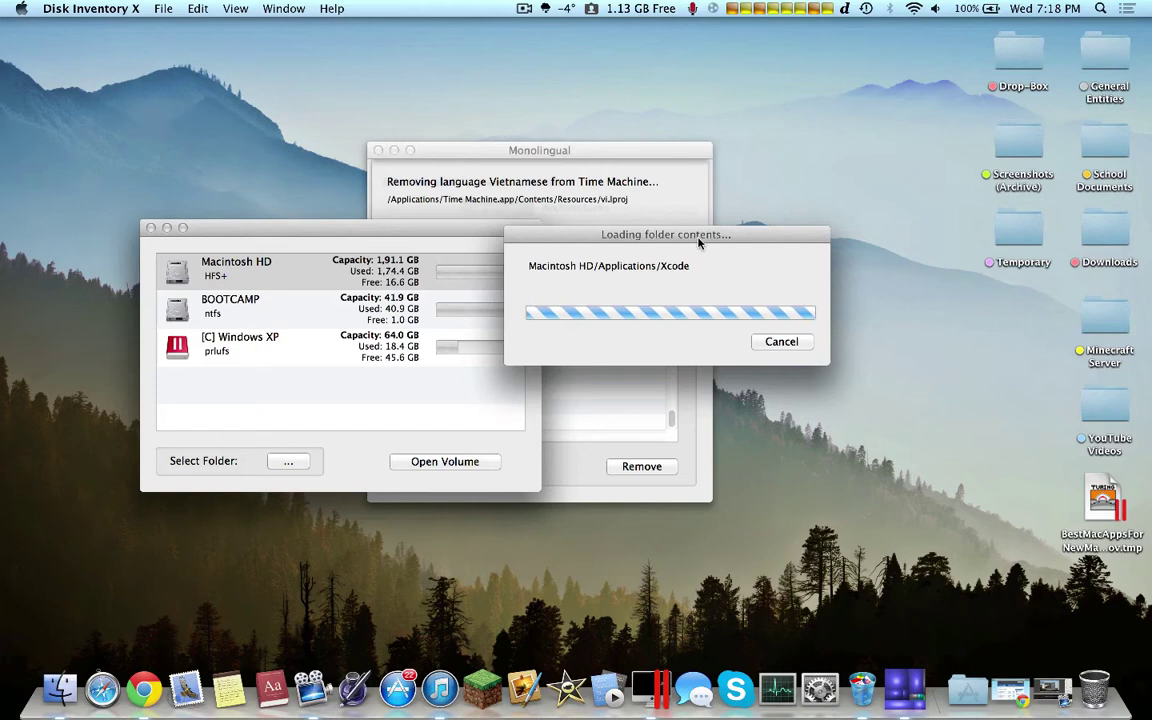
Move the Monolingual window and the folder loading progress window apart so they no longer overlap
{"action": "left_click", "coordinate": [588, 150]}
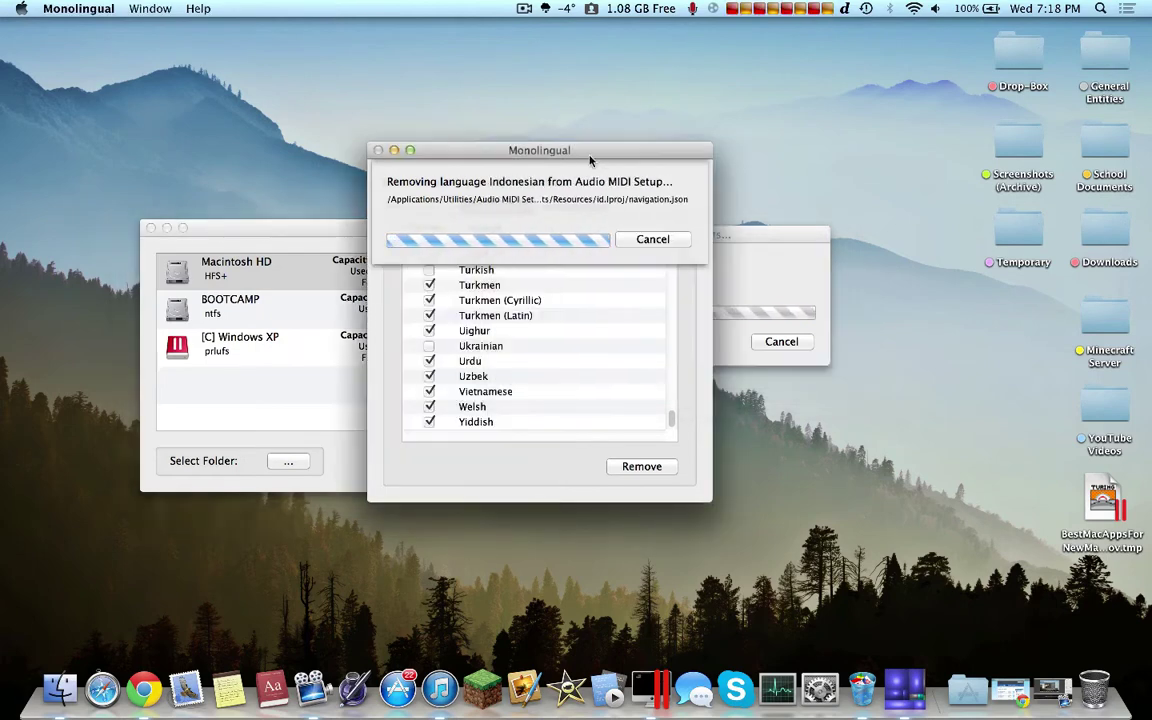
{"action": "left_click_drag", "start_coordinate": [588, 152], "coordinate": [1033, 44]}
{"action": "left_click", "coordinate": [715, 233]}
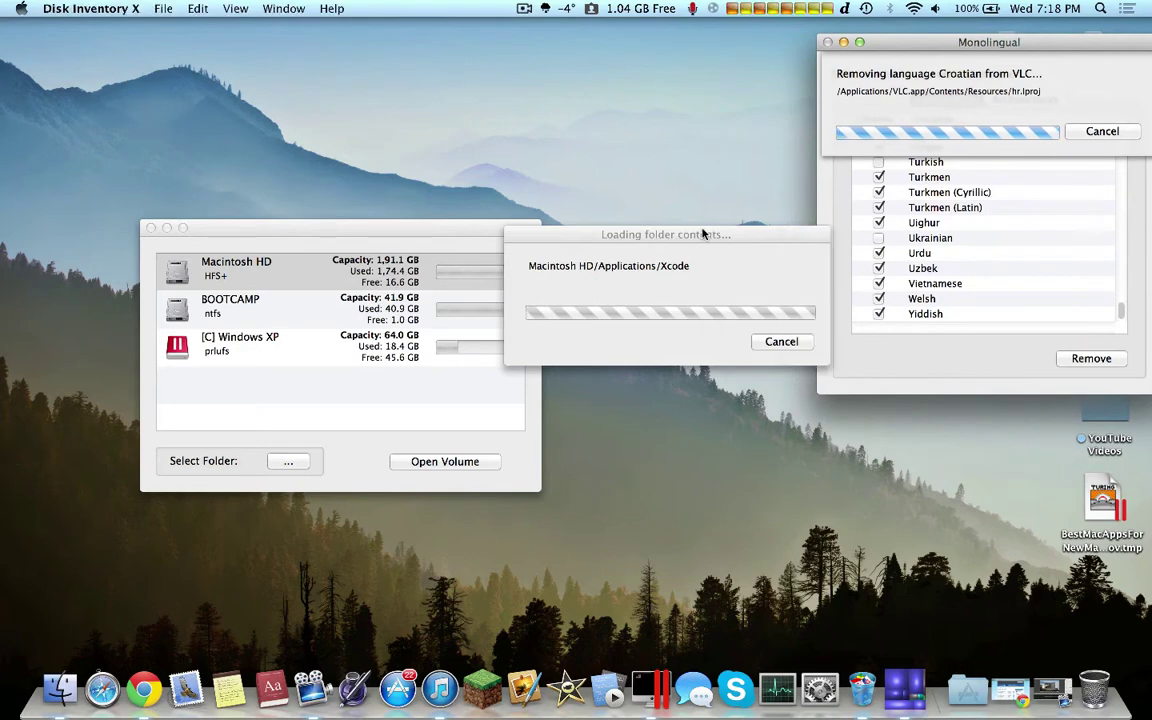
{"action": "left_click_drag", "start_coordinate": [715, 233], "coordinate": [519, 277]}
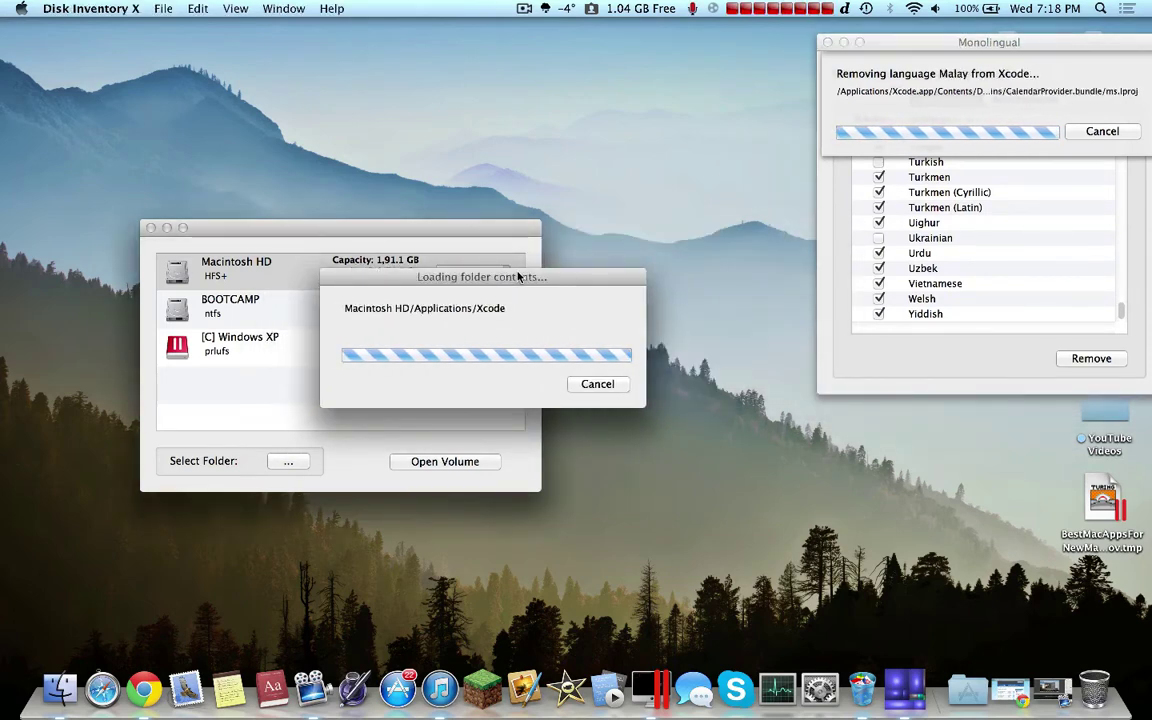
Move the loading progress window above the volume list and bring the Monolingual window fully onto the screen
{"action": "left_click", "coordinate": [786, 10]}
{"action": "left_click", "coordinate": [672, 92]}
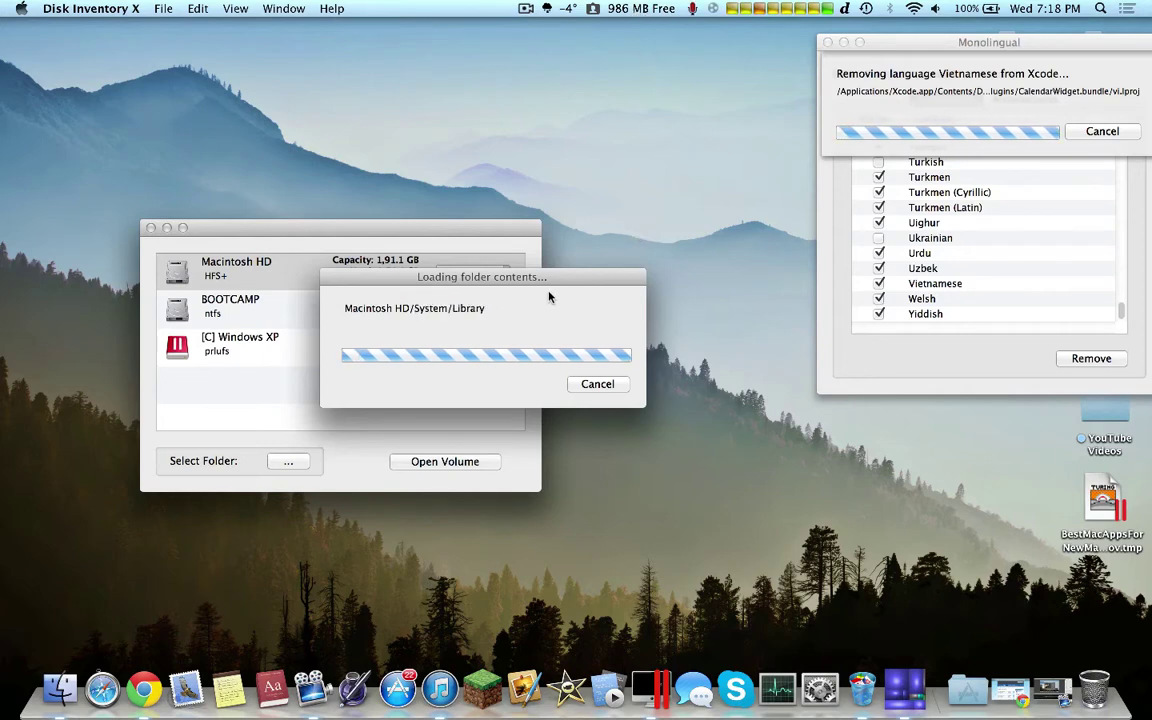
{"action": "left_click_drag", "start_coordinate": [551, 279], "coordinate": [505, 283]}
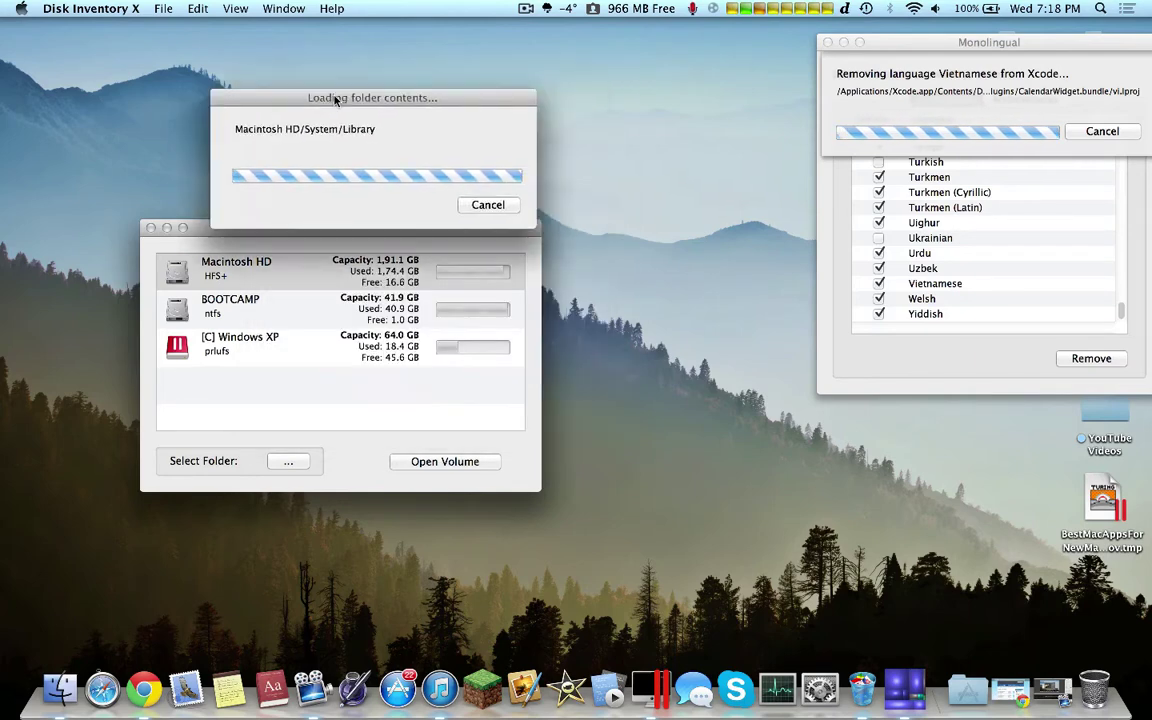
{"action": "left_click_drag", "start_coordinate": [336, 100], "coordinate": [316, 103]}
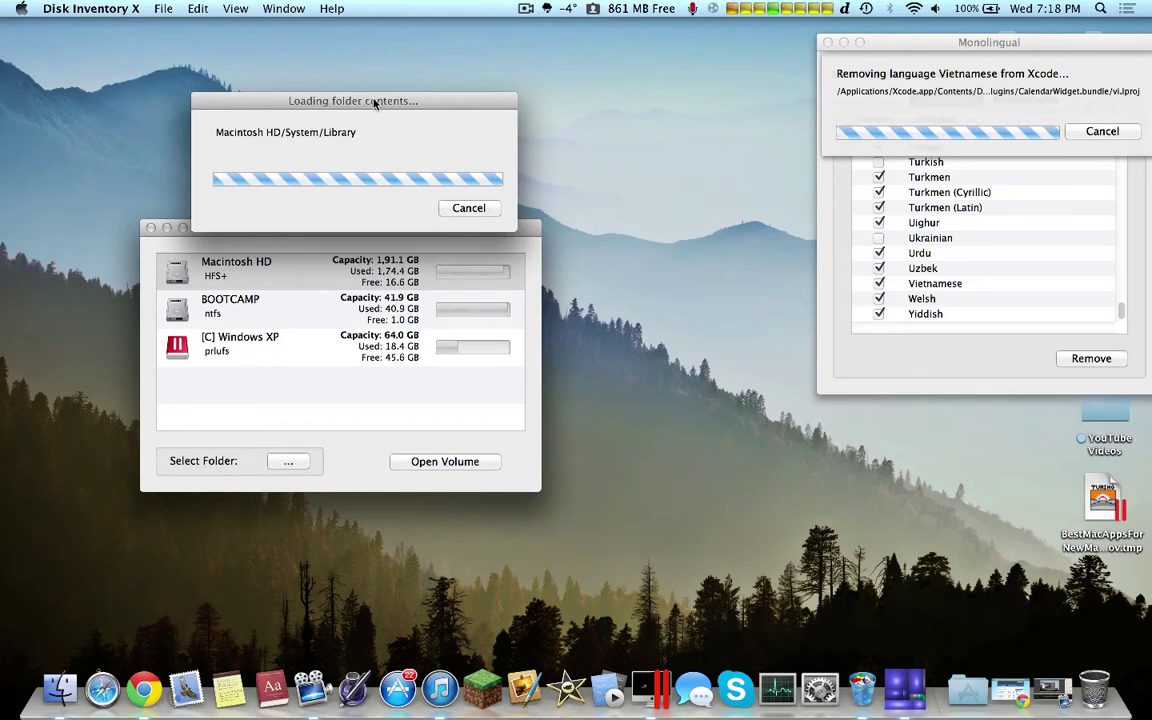
{"action": "left_click_drag", "start_coordinate": [340, 100], "coordinate": [301, 106]}
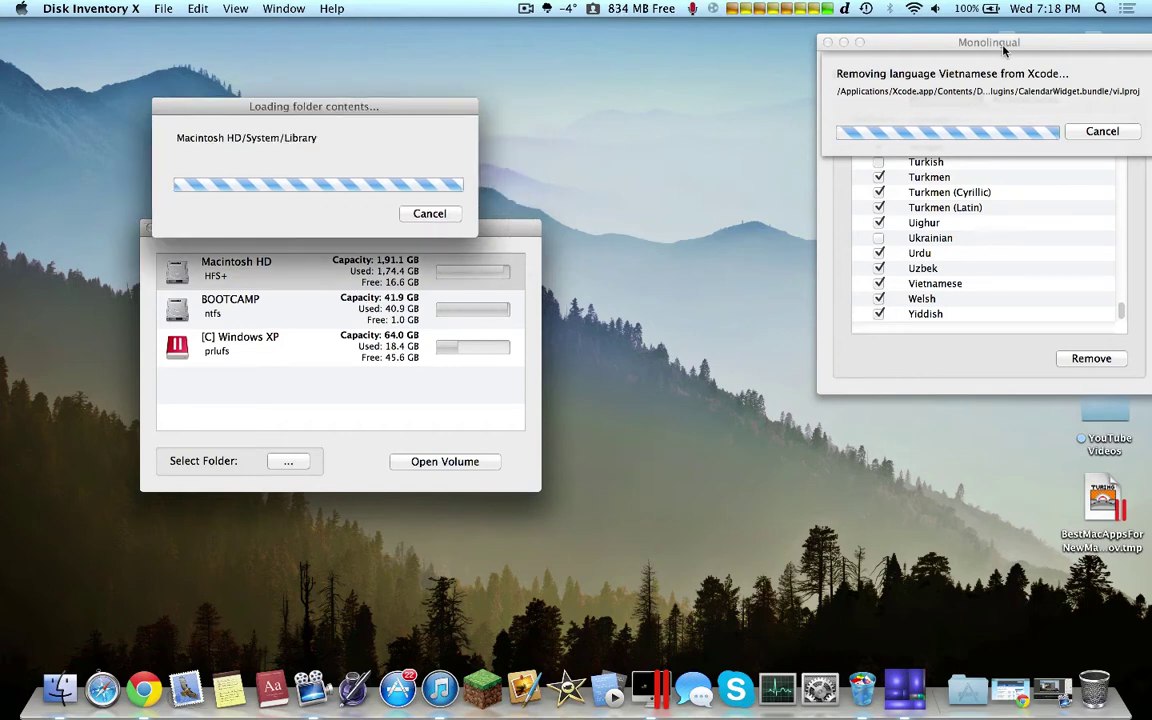
{"action": "mouse_move", "coordinate": [902, 40]}
{"action": "left_mouse_down"}
{"action": "mouse_move", "coordinate": [810, 51]}
{"action": "mouse_move", "coordinate": [908, 58]}
{"action": "left_mouse_up"}
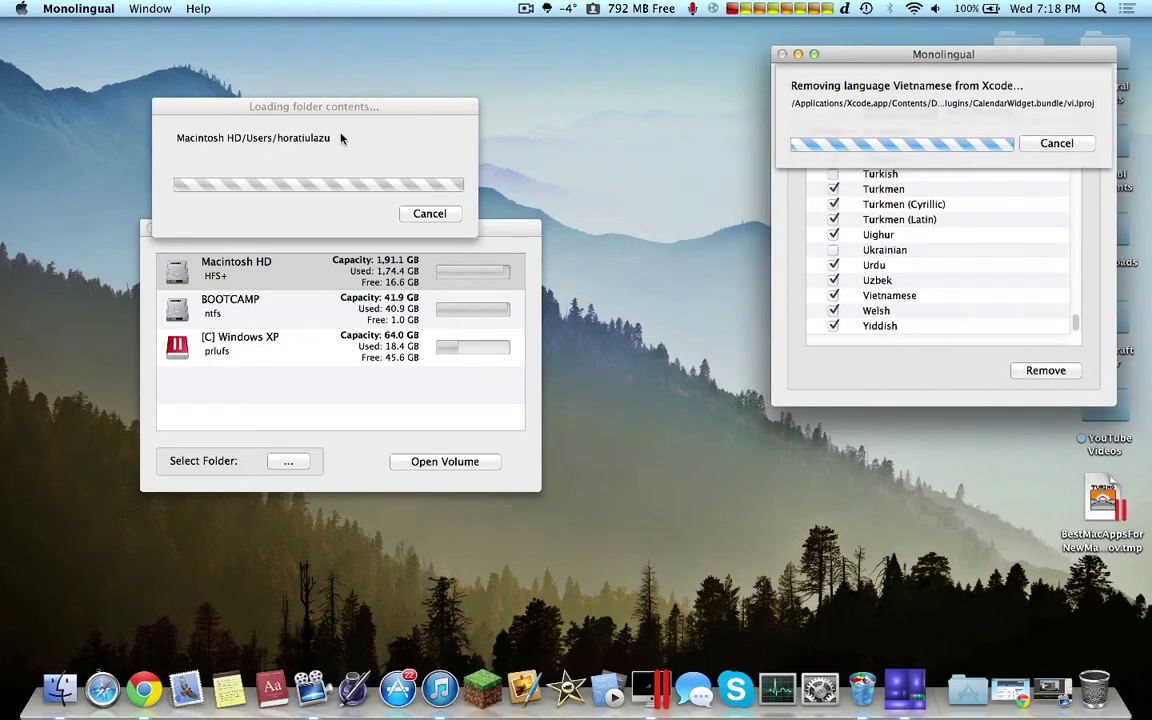
{"action": "left_click", "coordinate": [308, 113]}
{"action": "left_click_drag", "start_coordinate": [308, 113], "coordinate": [337, 148]}
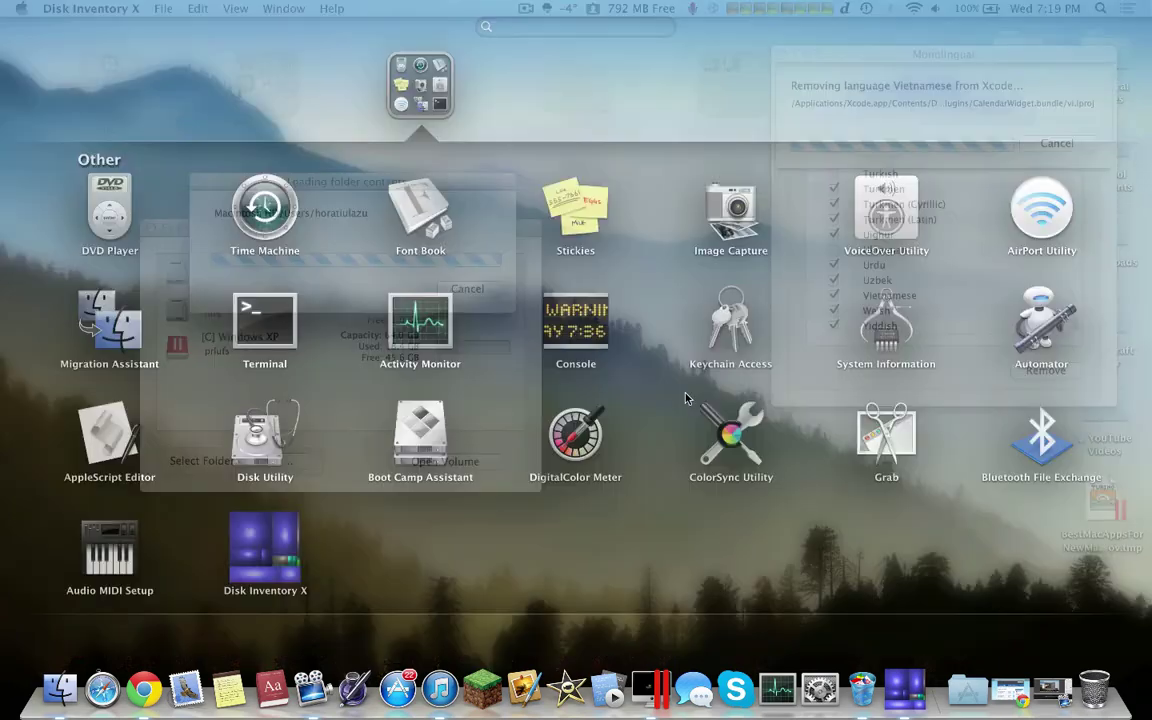
{"action": "key", "text": "F4"}
{"action": "left_click", "coordinate": [700, 634]}
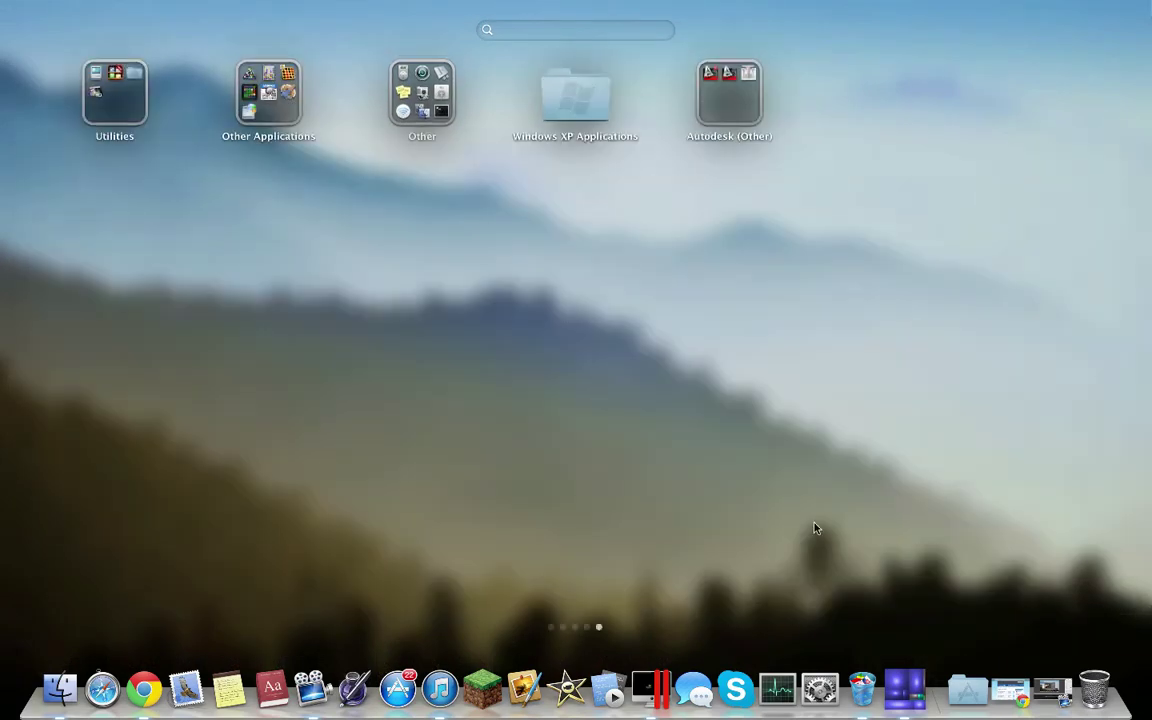
{"action": "left_click", "coordinate": [712, 463]}
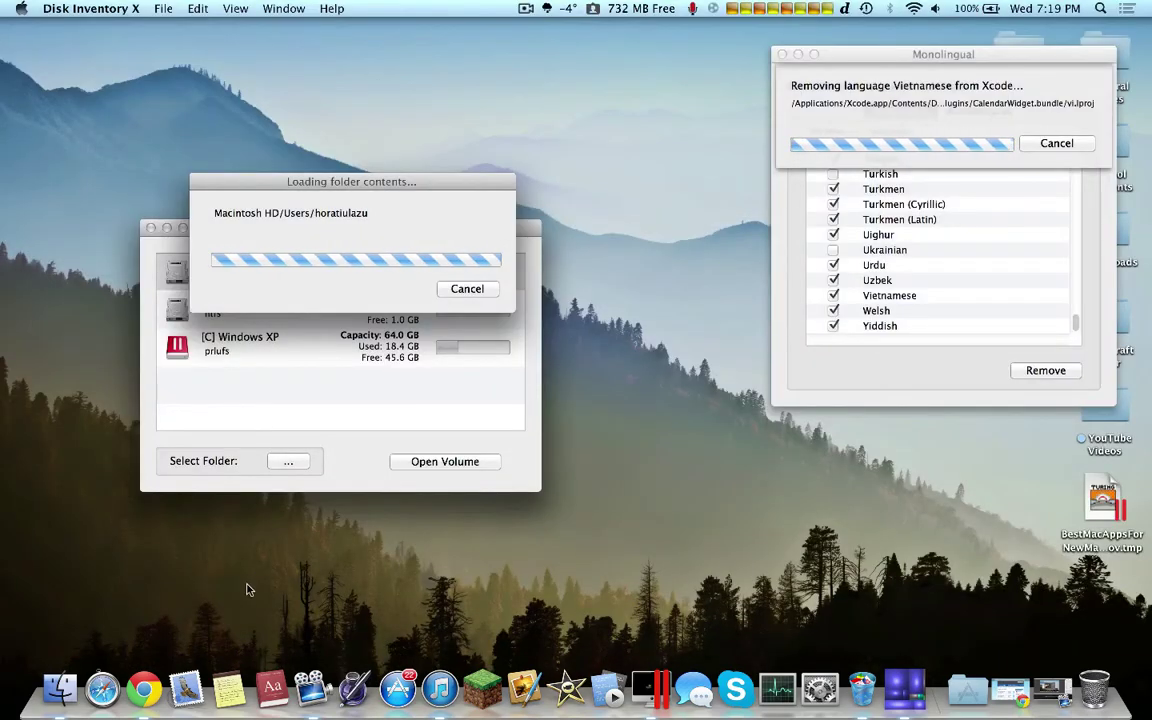
{"action": "left_click_drag", "start_coordinate": [306, 190], "coordinate": [419, 101]}
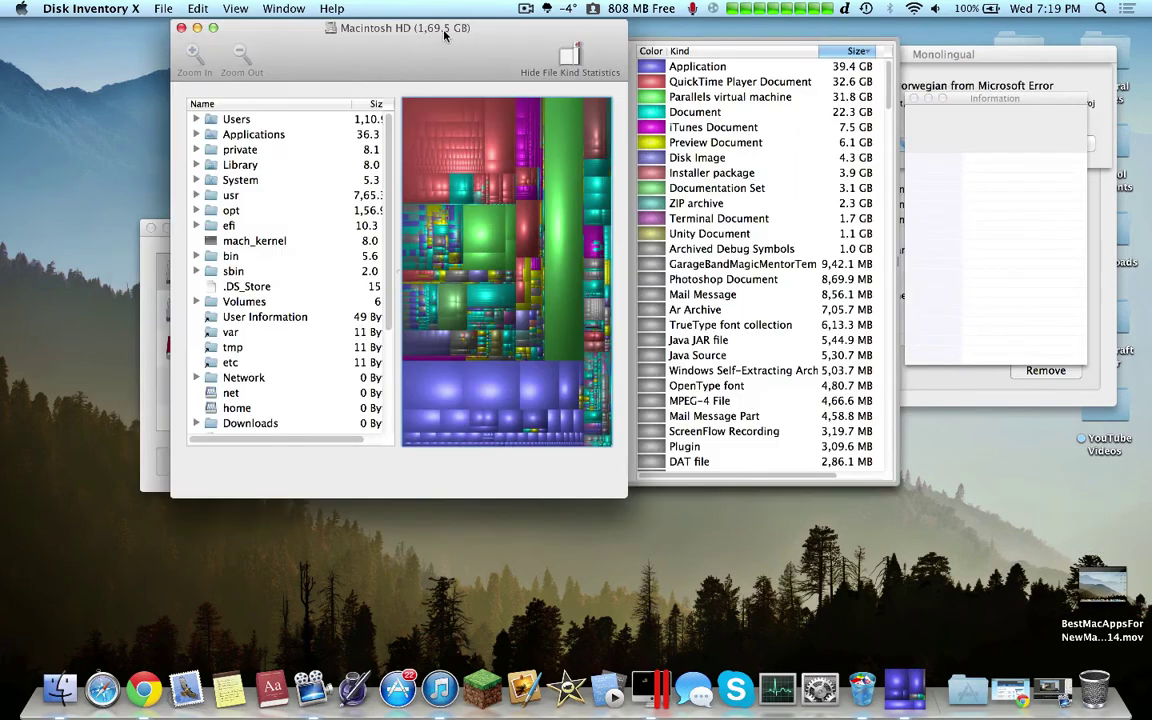
Move the Macintosh HD results window lower and select the Application kind in the file kind statistics
{"action": "left_click_drag", "start_coordinate": [401, 22], "coordinate": [380, 70]}
{"action": "scroll", "coordinate": [291, 344], "scroll_direction": "up", "scroll_amount": 3}
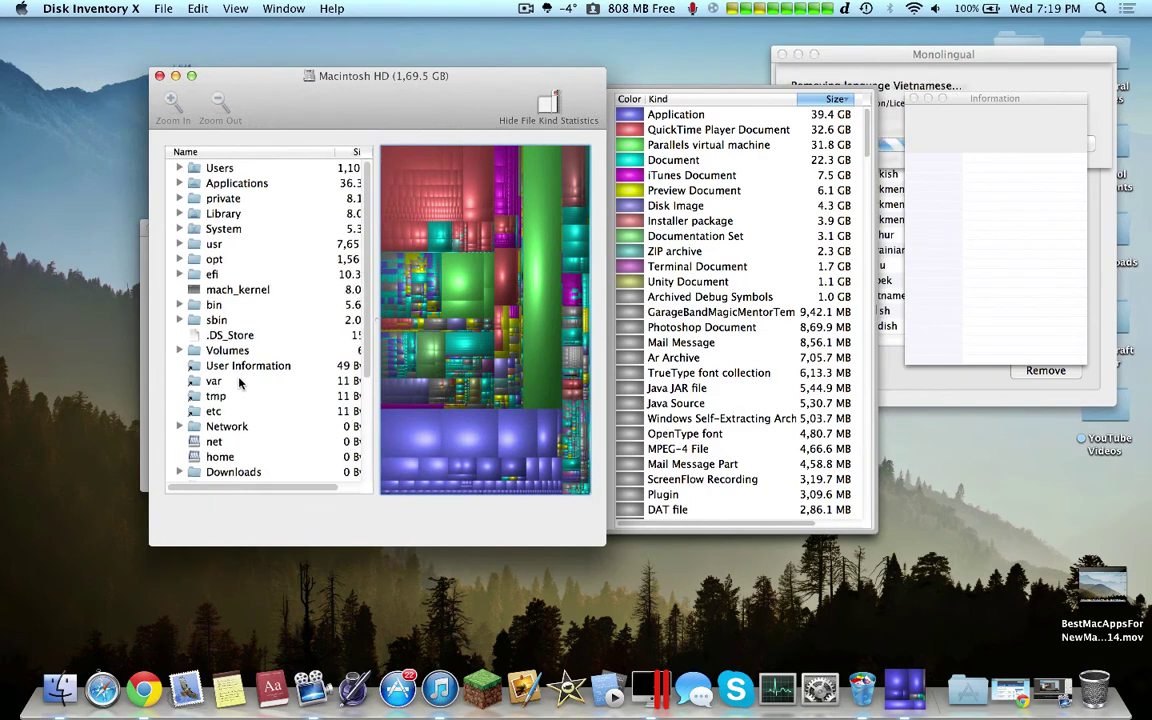
{"action": "left_click", "coordinate": [679, 115]}
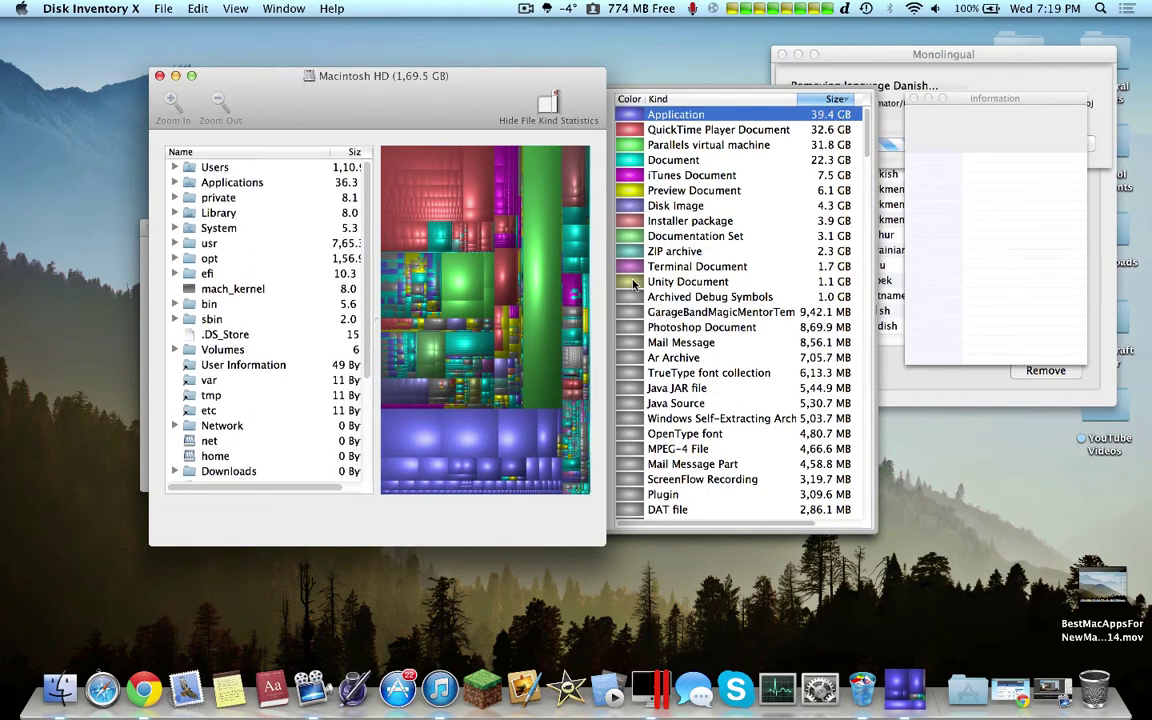
Inspect the DiRT 2 block in the treemap and compare the sizes in the Applications folder
{"action": "left_click", "coordinate": [415, 447]}
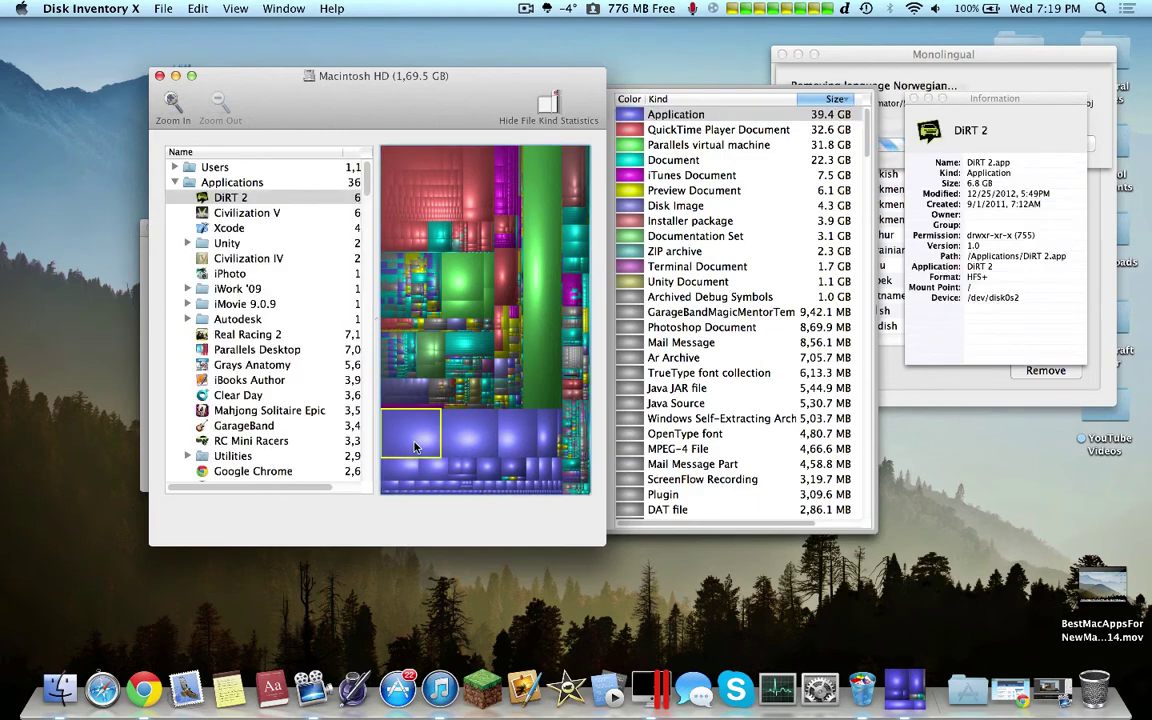
{"action": "left_click", "coordinate": [265, 200]}
{"action": "scroll", "coordinate": [265, 203], "scroll_direction": "down", "scroll_amount": 1}
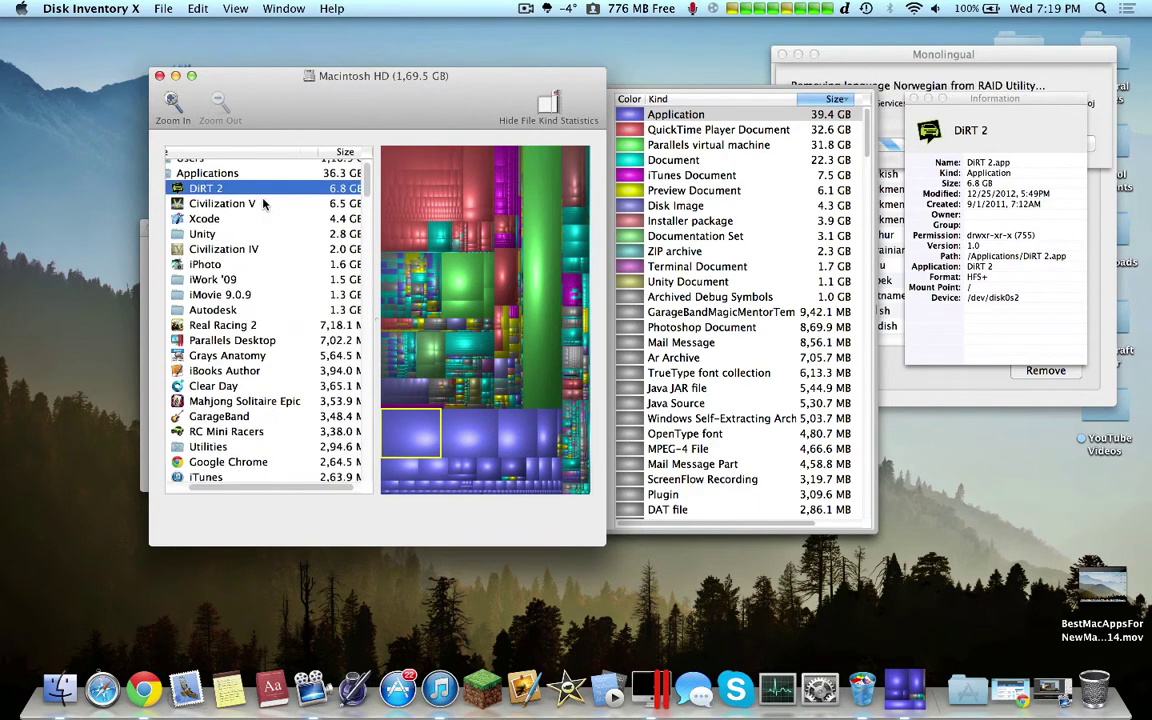
{"action": "scroll", "coordinate": [265, 203], "scroll_direction": "up", "scroll_amount": 1}
{"action": "scroll", "coordinate": [265, 203], "scroll_direction": "down", "scroll_amount": 2}
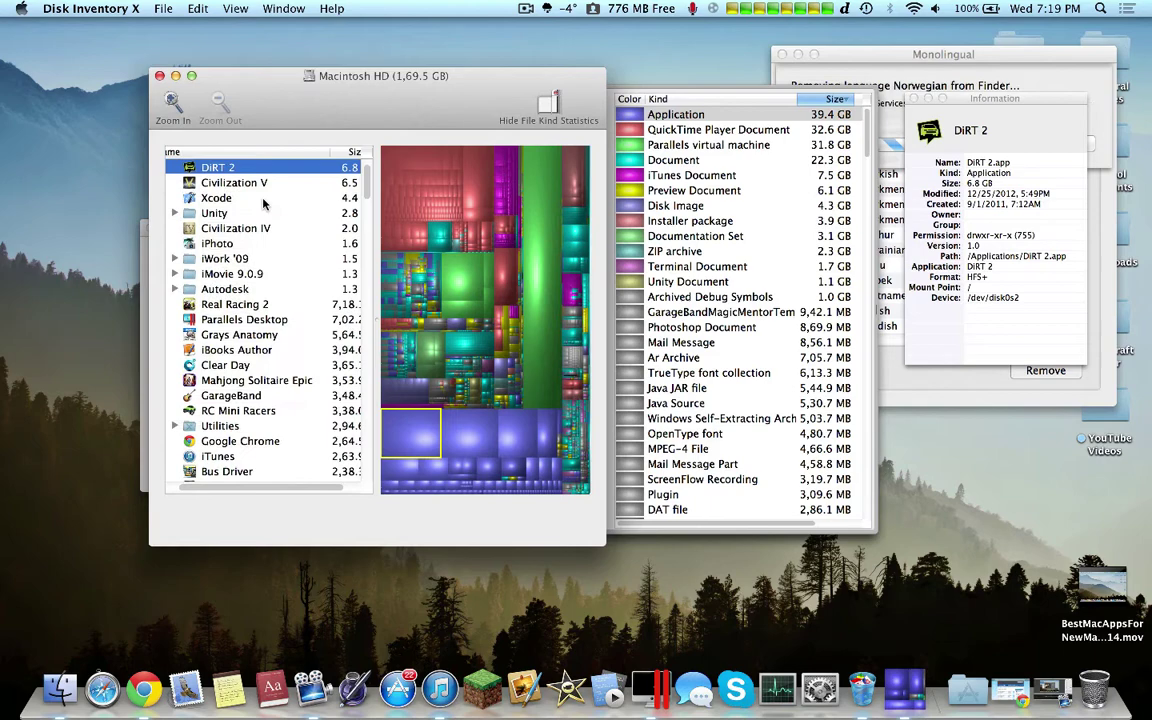
{"action": "scroll", "coordinate": [265, 203], "scroll_direction": "up", "scroll_amount": 2}
Inspect other large application blocks in the treemap, including Civilization V, Civilization IV and AutoCAD 2013
{"action": "left_click", "coordinate": [424, 385]}
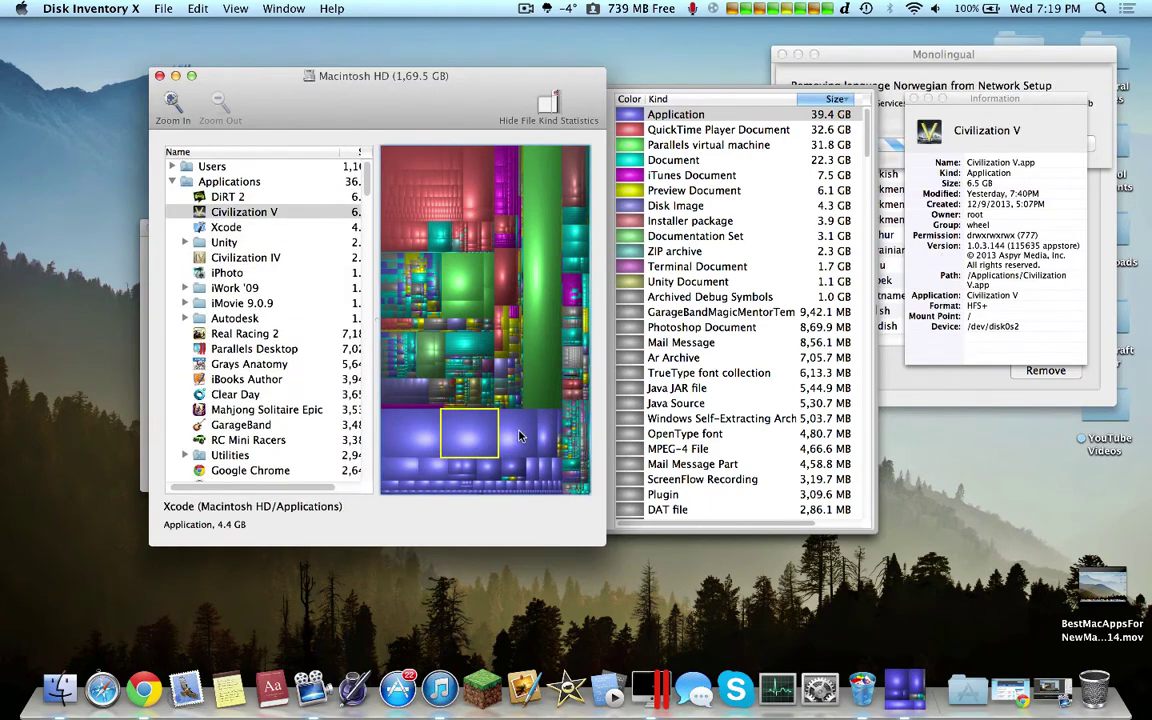
{"action": "left_click", "coordinate": [535, 437]}
{"action": "left_click", "coordinate": [470, 445]}
{"action": "left_click", "coordinate": [397, 422]}
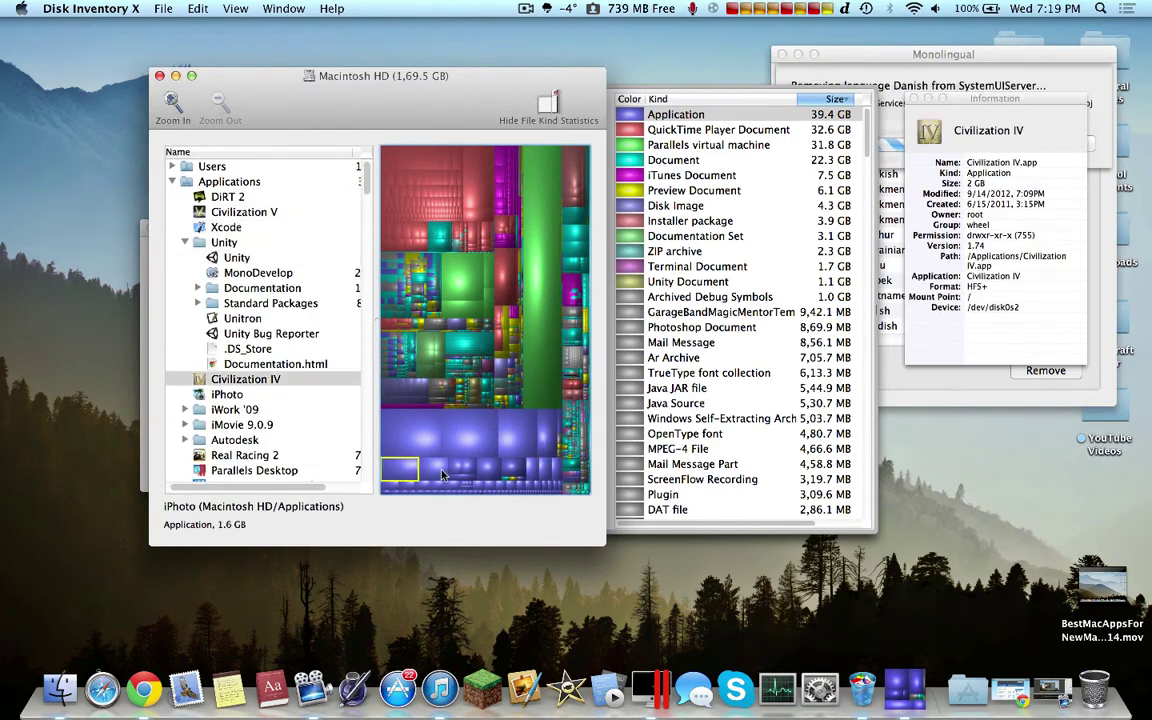
{"action": "left_click", "coordinate": [433, 472]}
{"action": "left_click", "coordinate": [455, 468]}
{"action": "left_click", "coordinate": [513, 467]}
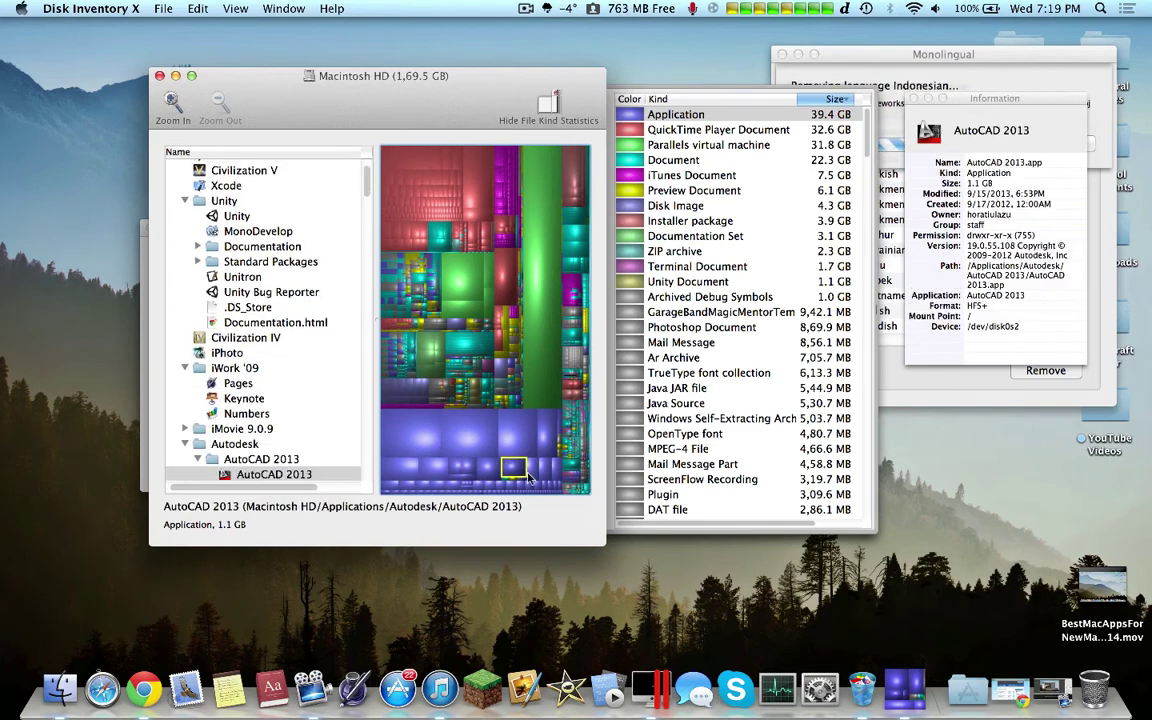
Inspect the Real Racing 2 block and the Minecraft Mansion movie among the QuickTime Player documents
{"action": "left_click", "coordinate": [531, 468]}
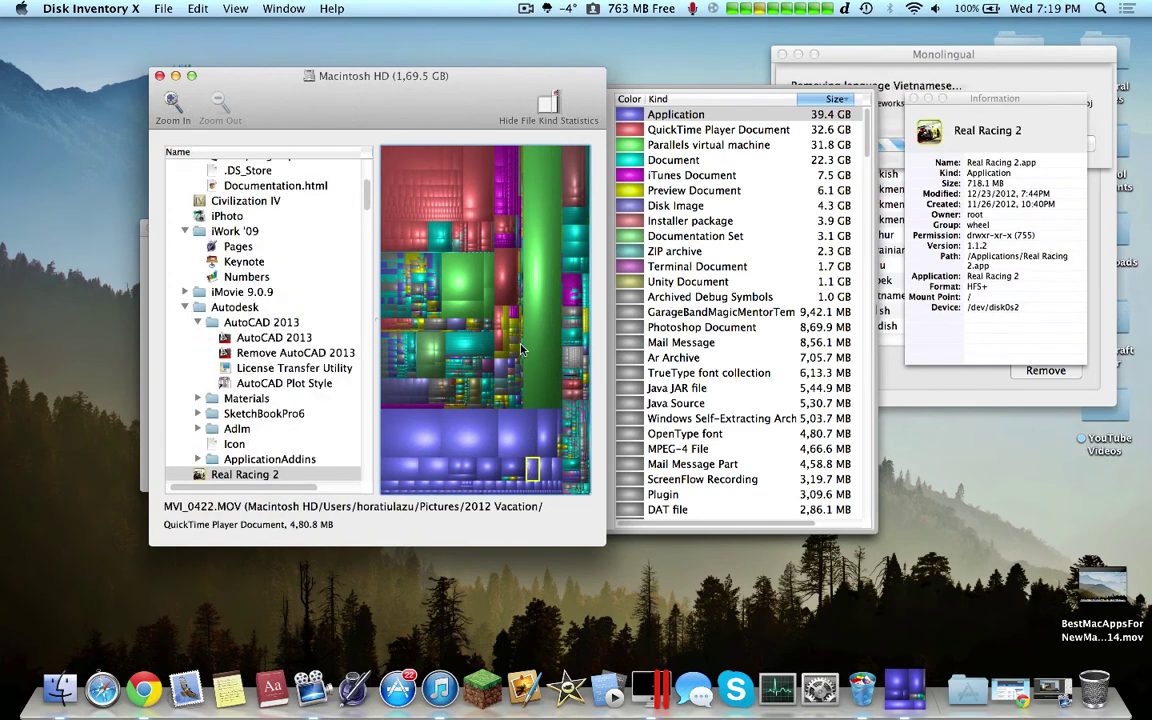
{"action": "left_click", "coordinate": [715, 131]}
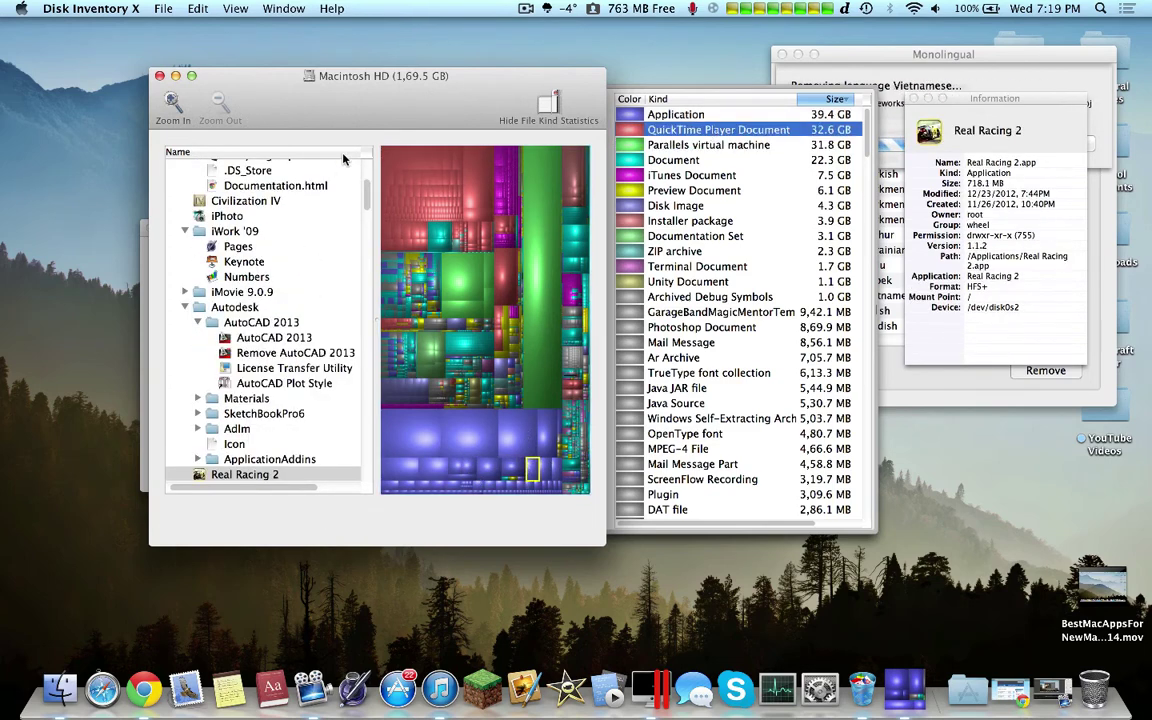
{"action": "left_click", "coordinate": [418, 162]}
{"action": "scroll", "coordinate": [334, 225], "scroll_direction": "up", "scroll_amount": 3}
{"action": "left_click", "coordinate": [297, 229]}
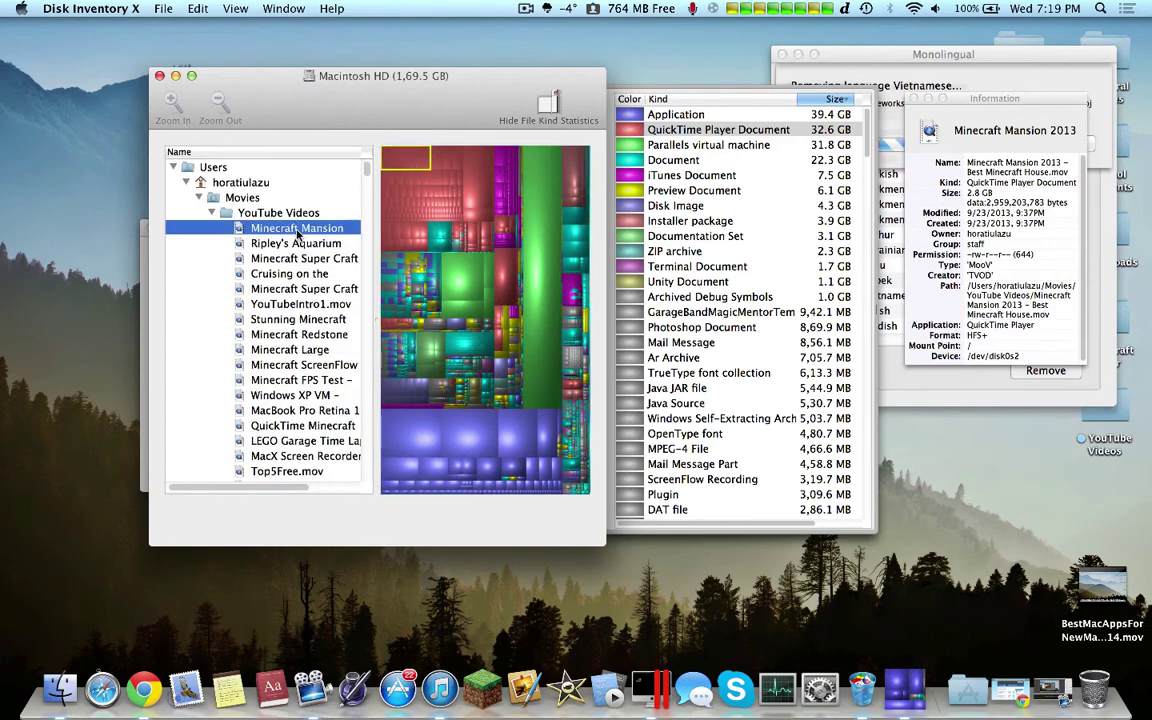
{"action": "scroll", "coordinate": [352, 242], "scroll_direction": "right", "scroll_amount": 1}
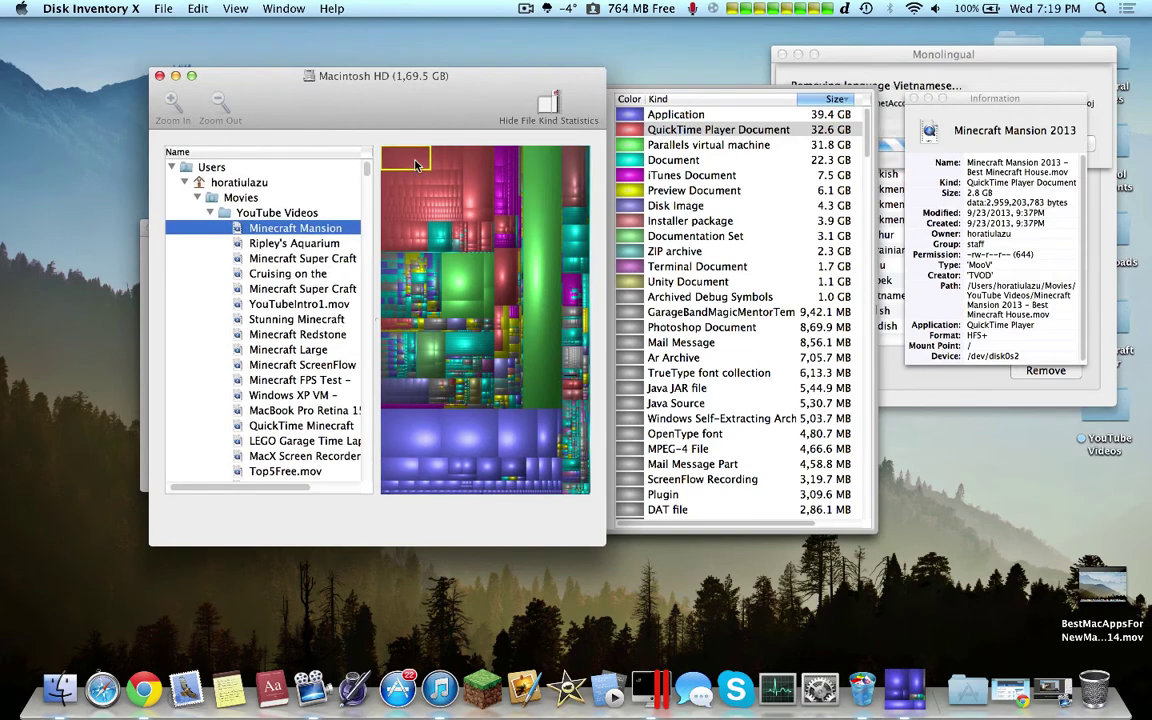
Reveal the Minecraft Mansion movie in Finder and look it up in the YouTube Videos folder
{"action": "right_click", "coordinate": [299, 235]}
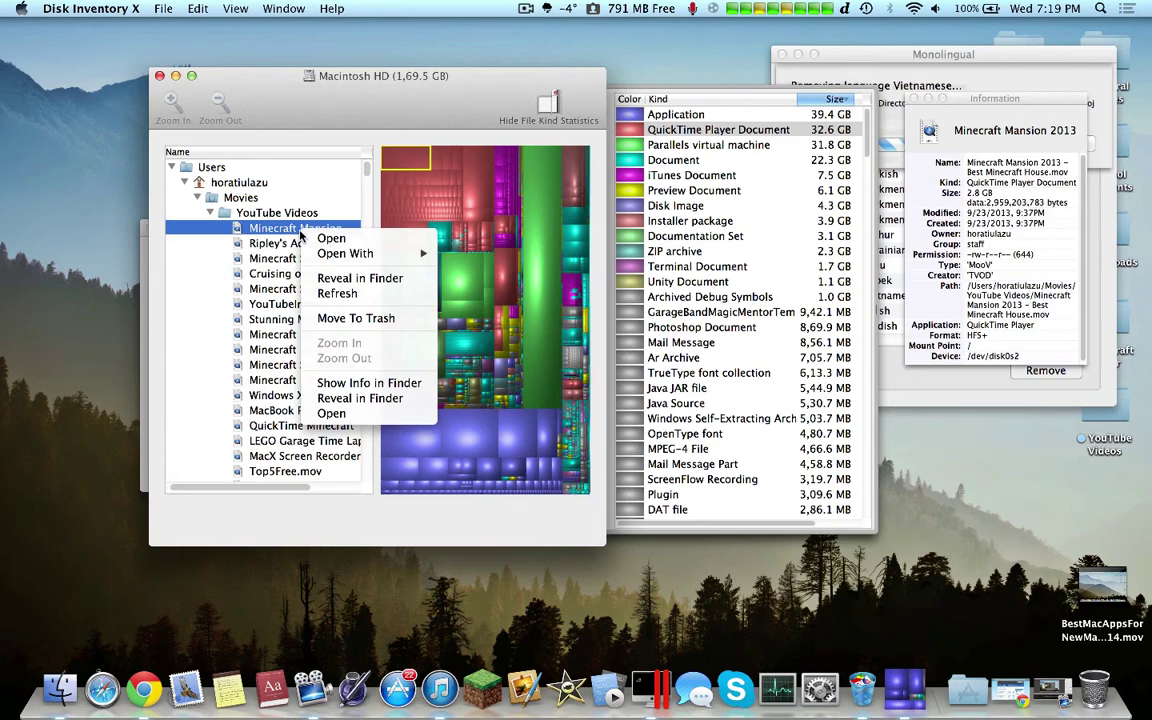
{"action": "left_click", "coordinate": [362, 279]}
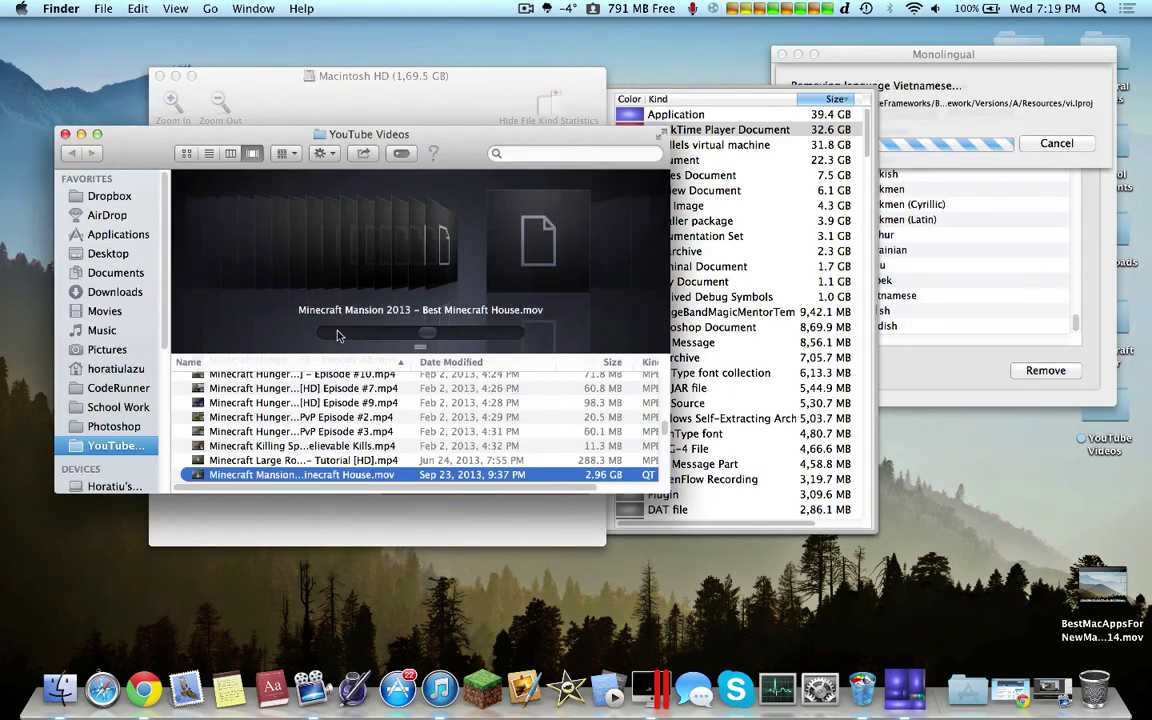
{"action": "scroll", "coordinate": [352, 455], "scroll_direction": "down", "scroll_amount": 1}
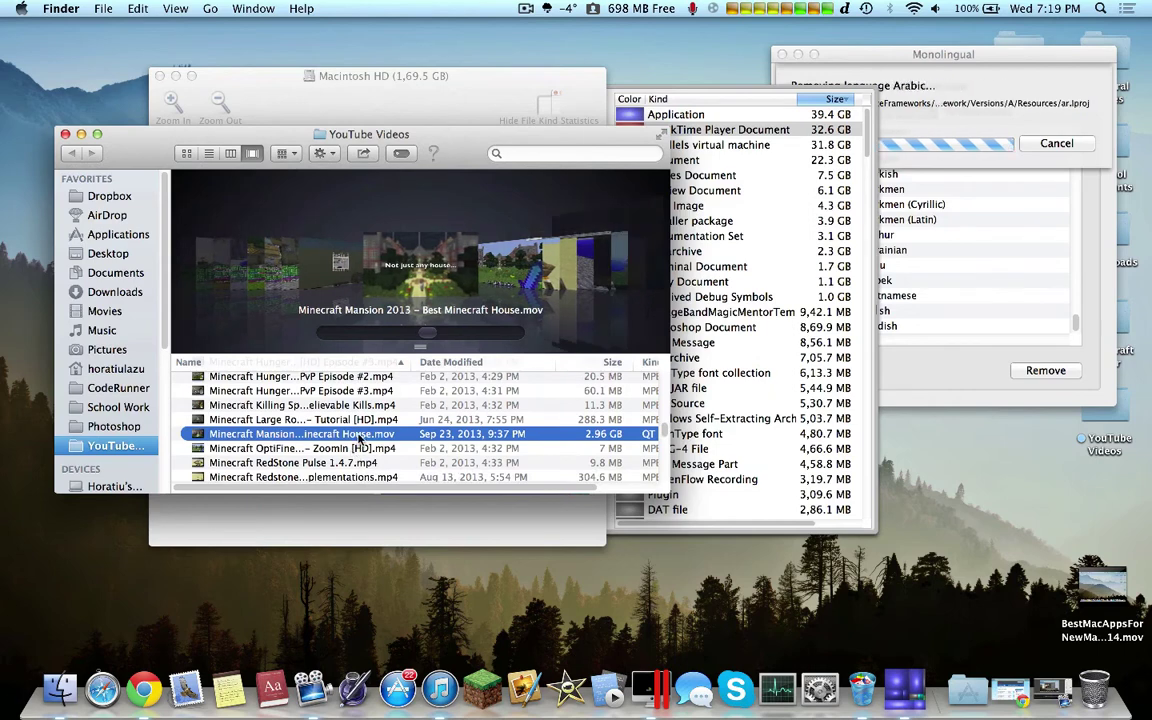
{"action": "right_click", "coordinate": [357, 437]}
{"action": "key", "text": "Escape"}
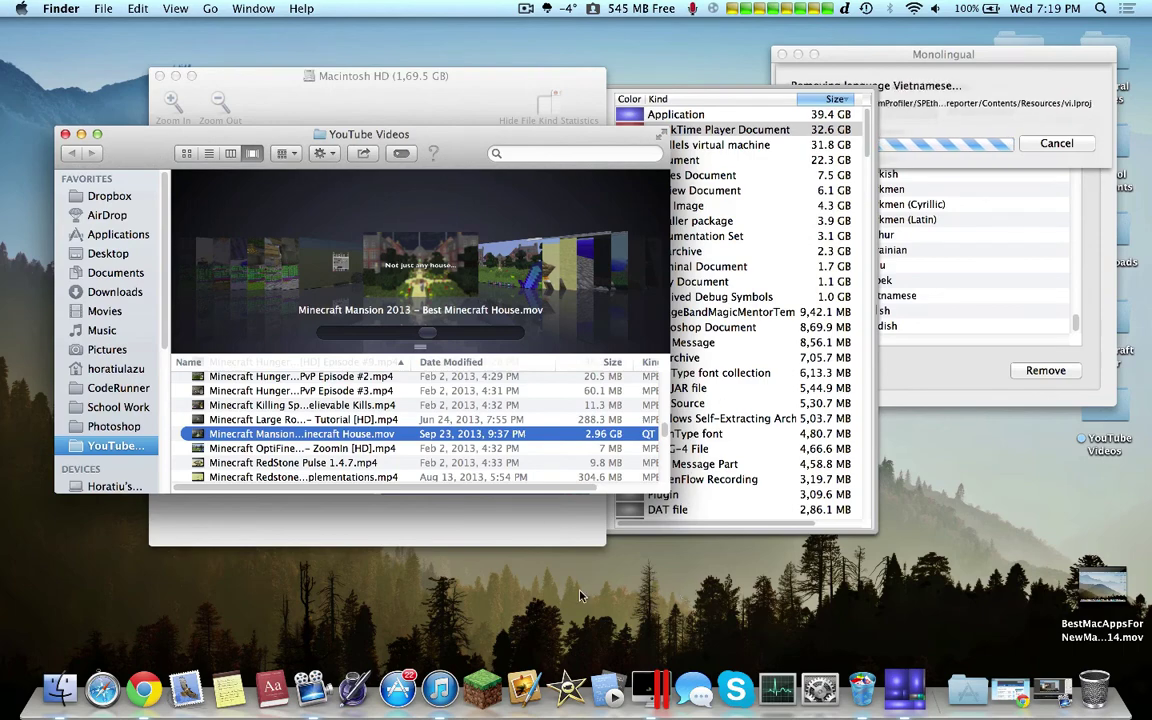
Launch HandBrake from Launchpad
{"action": "key", "text": "F4"}
{"action": "scroll", "coordinate": [746, 489], "scroll_direction": "left", "scroll_amount": 2}
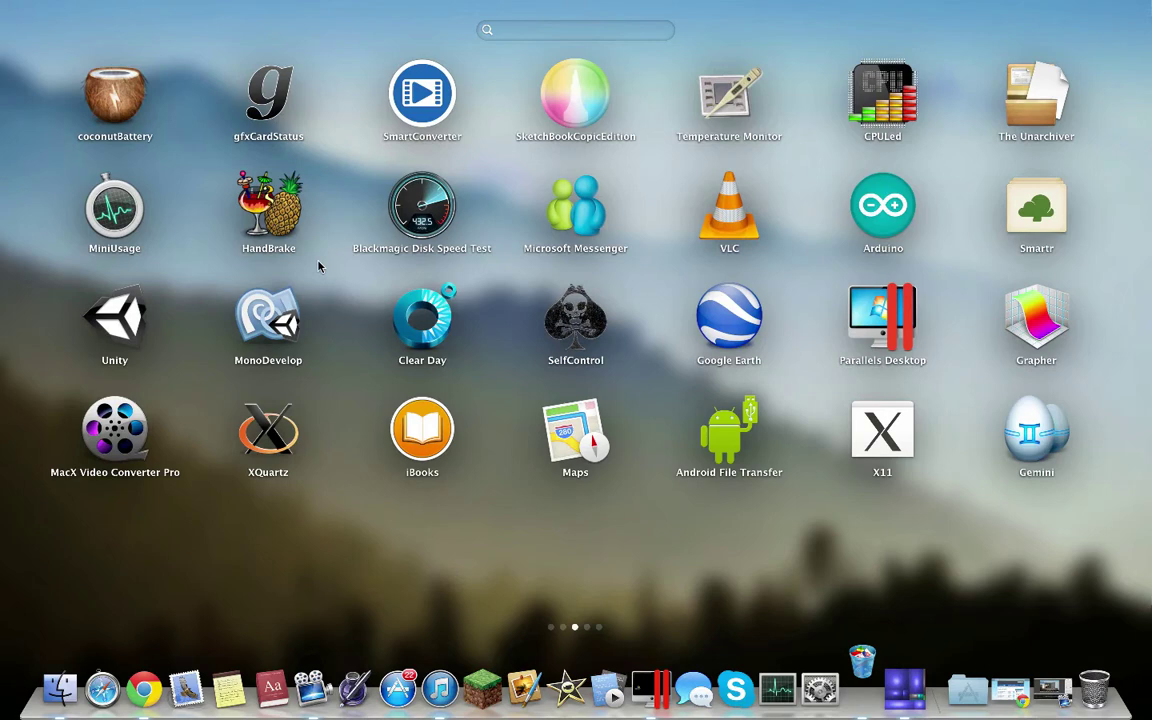
{"action": "left_click", "coordinate": [241, 198]}
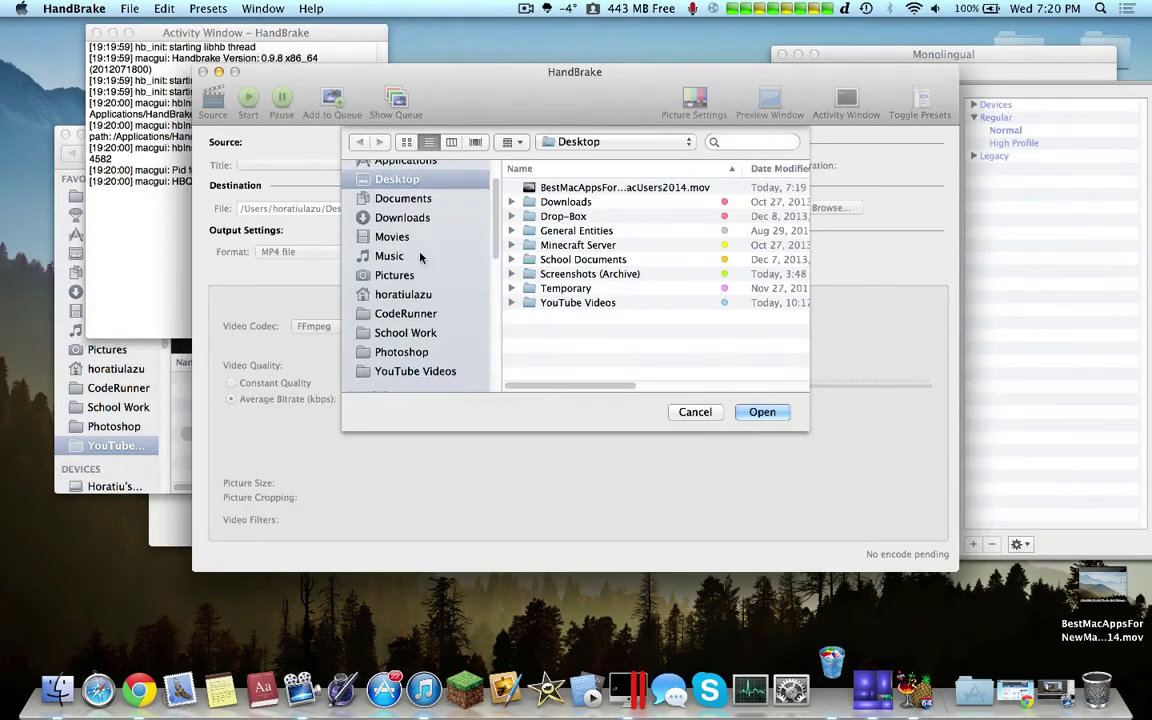
Browse to the YouTube Videos folder inside Movies in the source chooser
{"action": "scroll", "coordinate": [421, 240], "scroll_direction": "up", "scroll_amount": 1}
{"action": "left_click", "coordinate": [400, 239]}
{"action": "scroll", "coordinate": [600, 218], "scroll_direction": "down", "scroll_amount": 3}
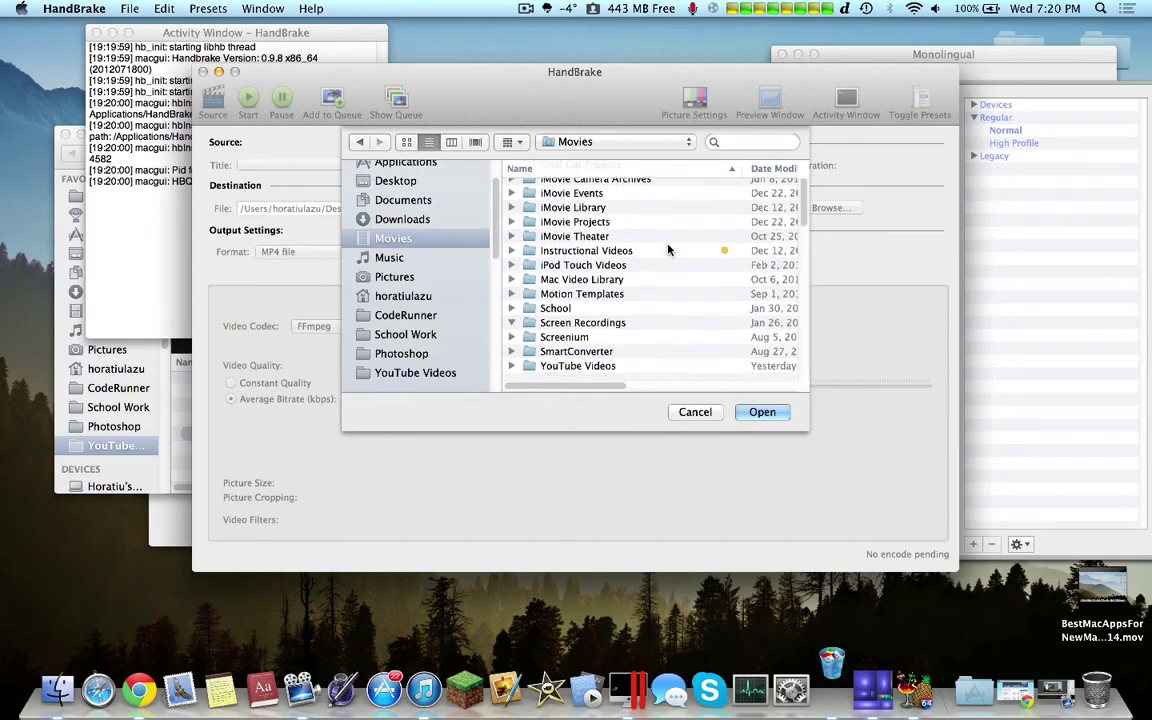
{"action": "left_click", "coordinate": [605, 374]}
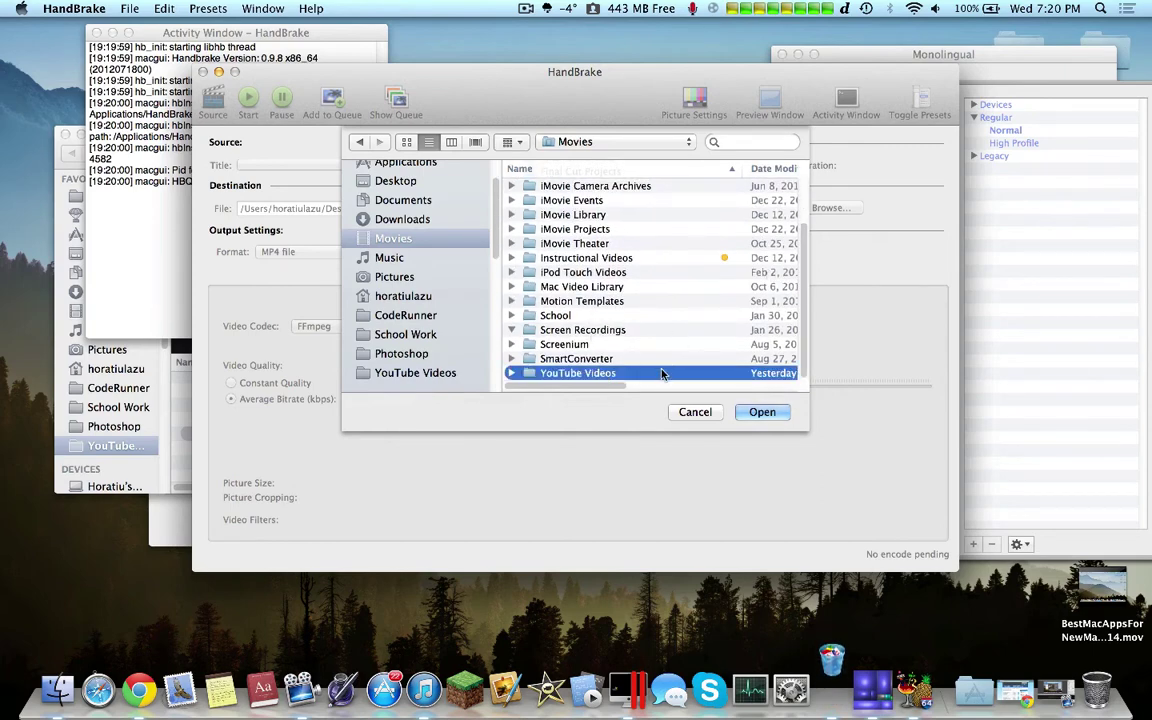
{"action": "double_click", "coordinate": [661, 376]}
Open Minecraft Mansion 2013 - Best Minecraft House.mov as the HandBrake source
{"action": "scroll", "coordinate": [718, 252], "scroll_direction": "down", "scroll_amount": 3}
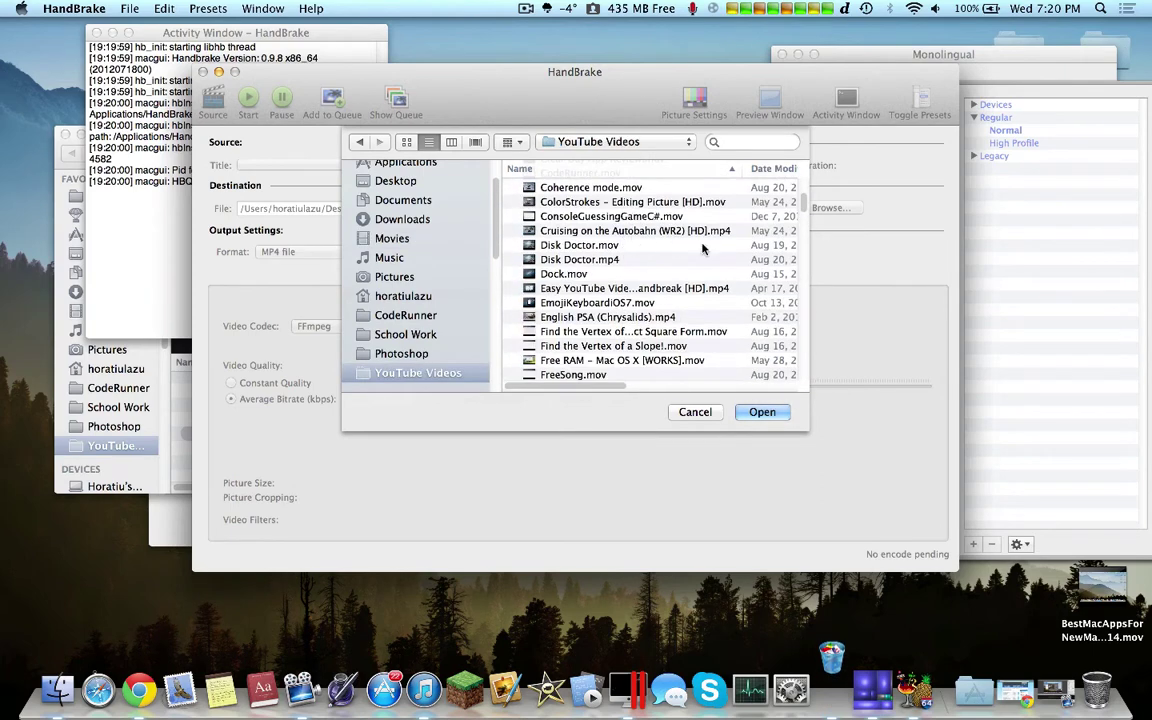
{"action": "scroll", "coordinate": [718, 252], "scroll_direction": "down", "scroll_amount": 15}
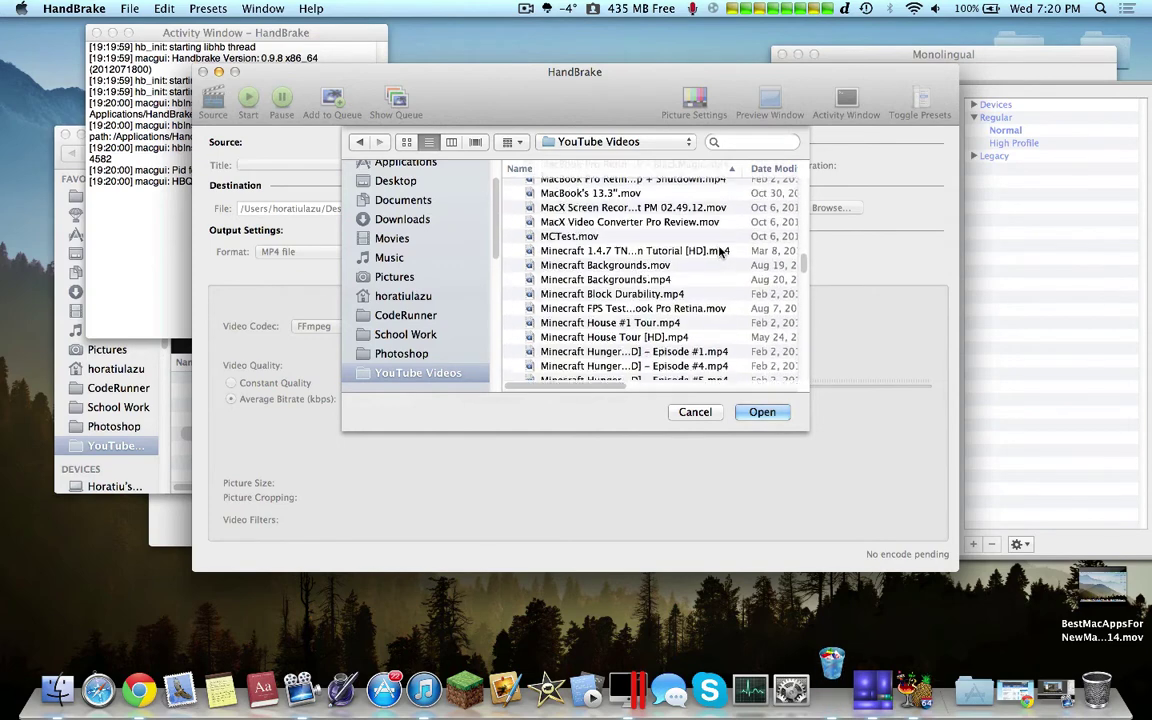
{"action": "left_click", "coordinate": [658, 280]}
{"action": "scroll", "coordinate": [659, 292], "scroll_direction": "down", "scroll_amount": 7}
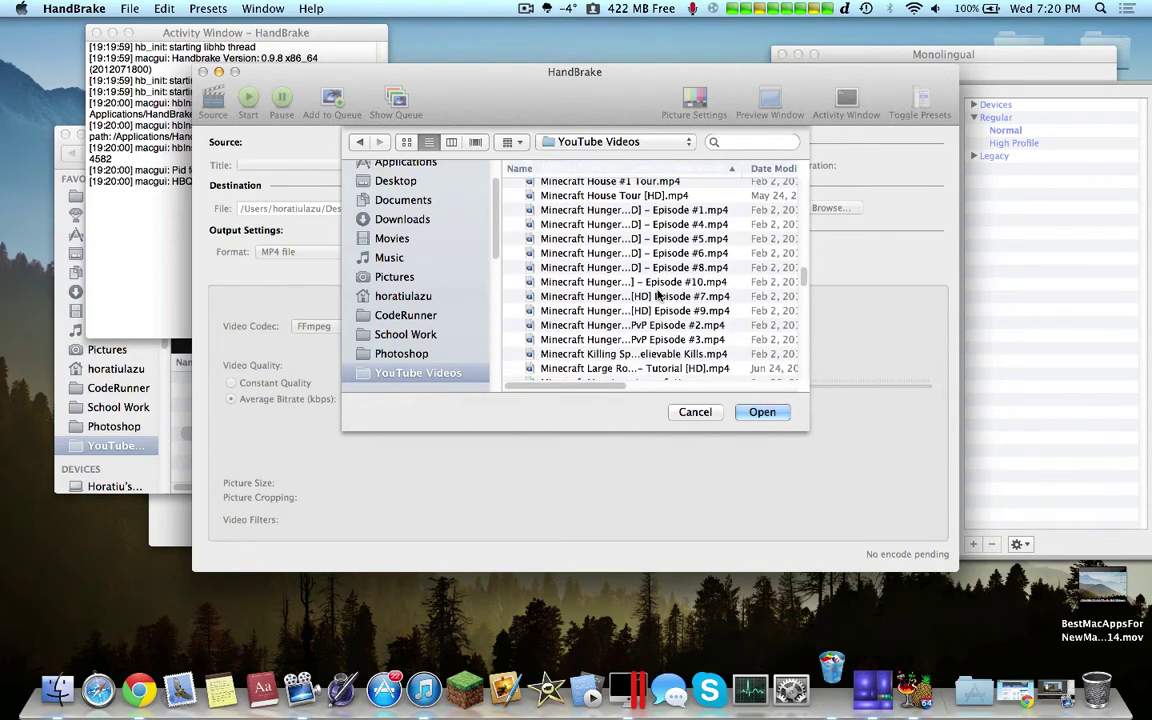
{"action": "left_click", "coordinate": [688, 302]}
{"action": "scroll", "coordinate": [690, 290], "scroll_direction": "down", "scroll_amount": 2}
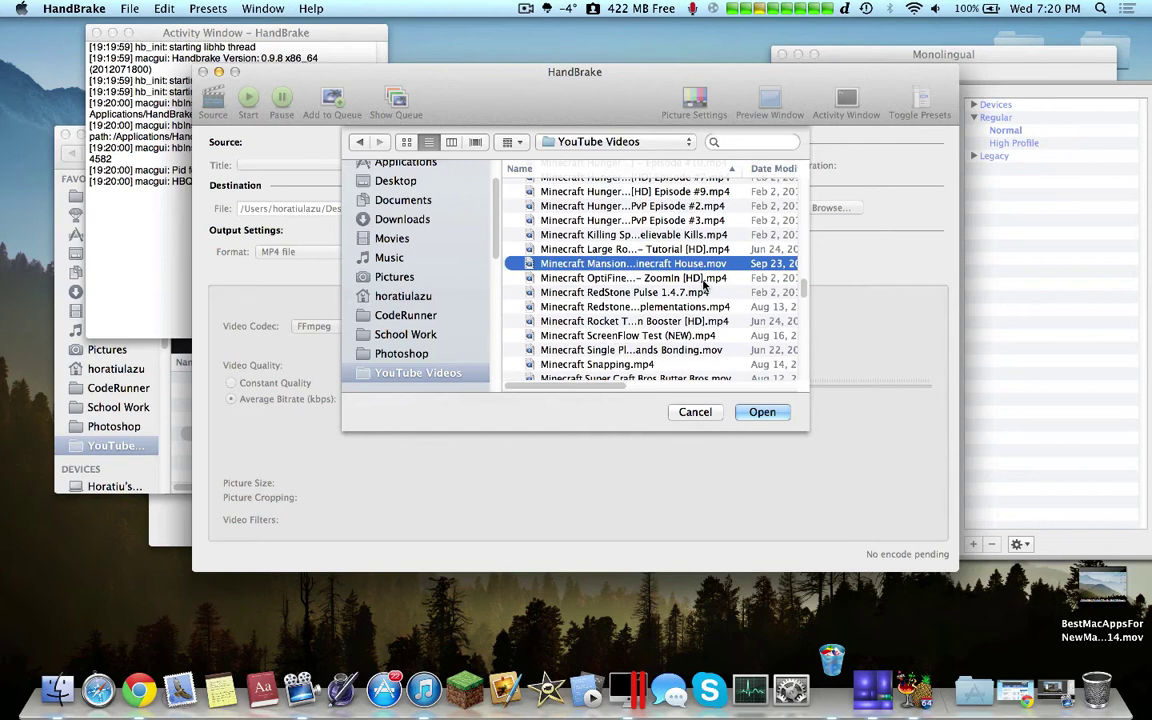
{"action": "scroll", "coordinate": [700, 285], "scroll_direction": "right", "scroll_amount": 5}
{"action": "scroll", "coordinate": [703, 286], "scroll_direction": "left", "scroll_amount": 5}
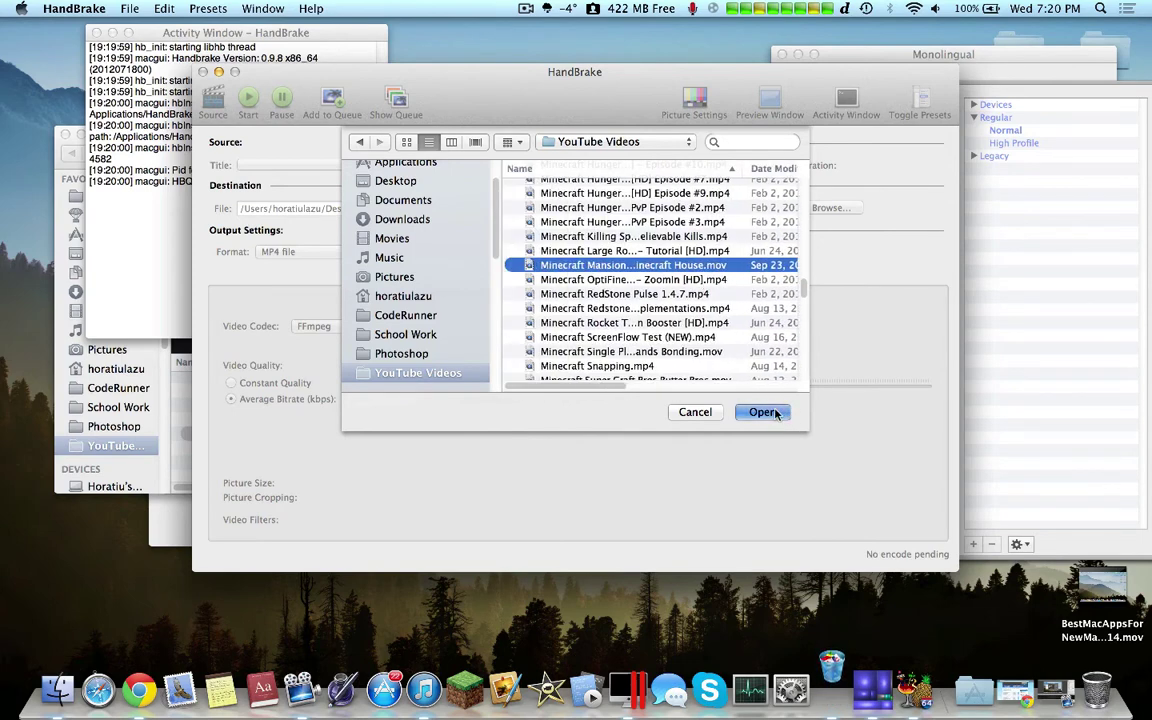
{"action": "left_click", "coordinate": [764, 412]}
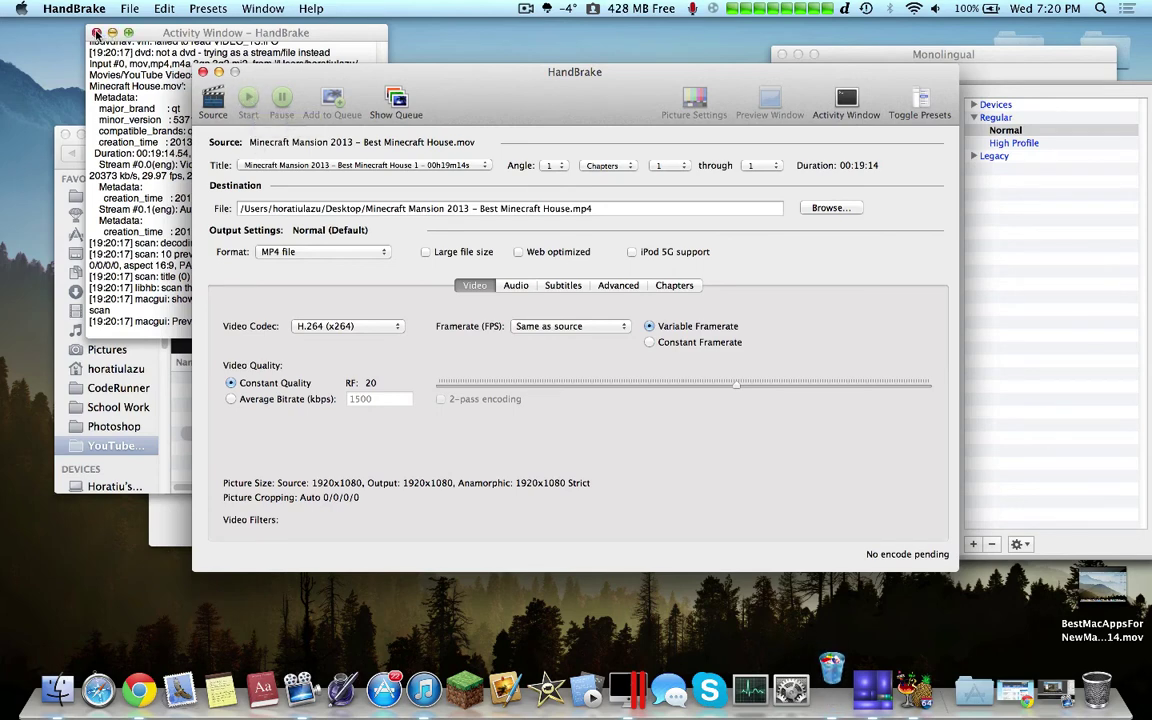
Close the activity log, move the HandBrake window lower and start encoding the movie as an MP4 file
{"action": "left_click", "coordinate": [96, 33]}
{"action": "left_click_drag", "start_coordinate": [263, 80], "coordinate": [262, 137]}
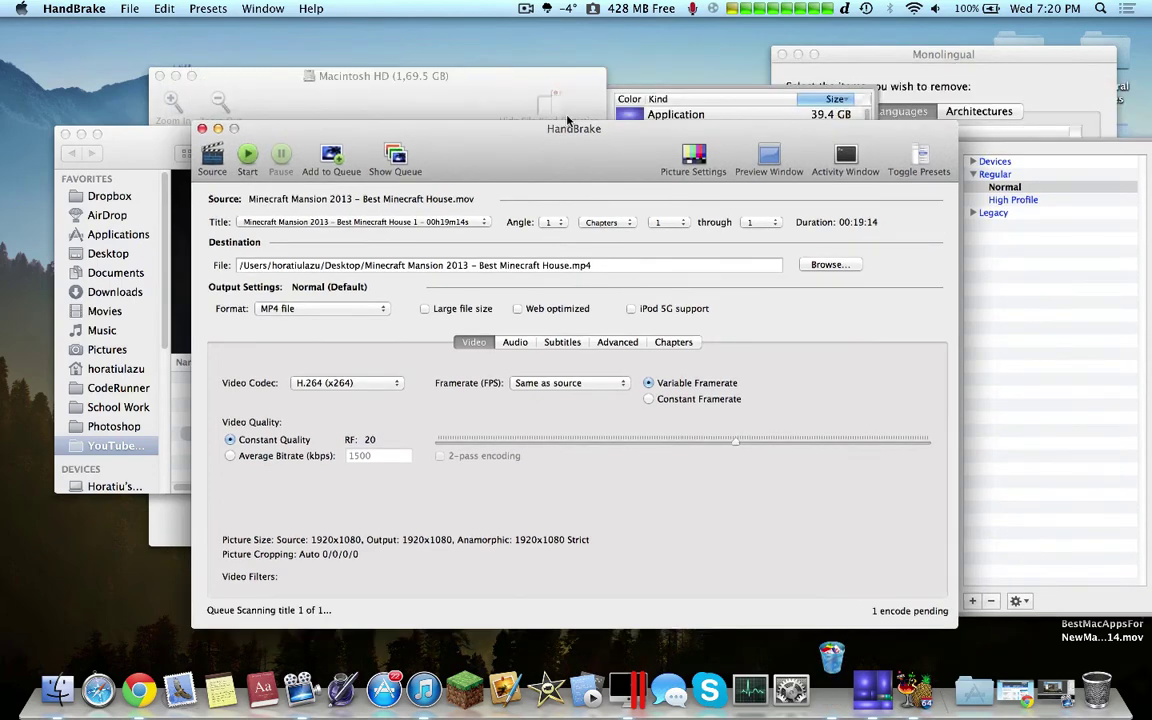
Switch to Monolingual, read the space saved in the removal message and dismiss it
{"action": "left_click", "coordinate": [925, 105]}
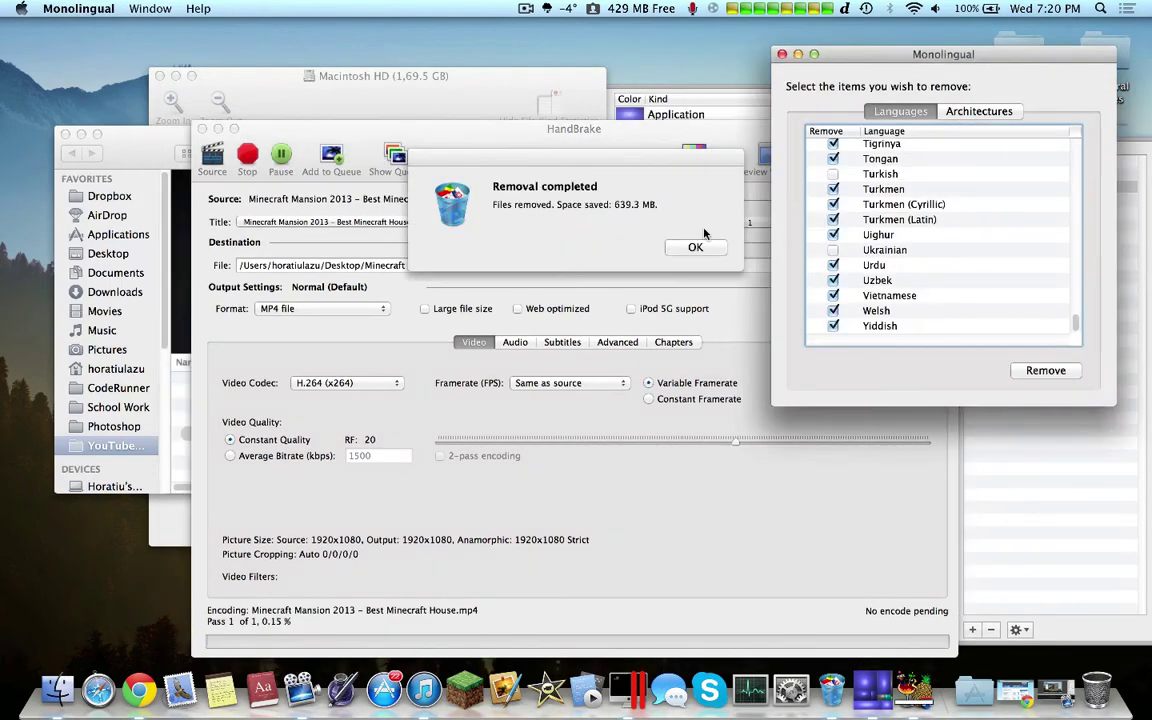
{"action": "left_click_drag", "start_coordinate": [559, 172], "coordinate": [801, 160]}
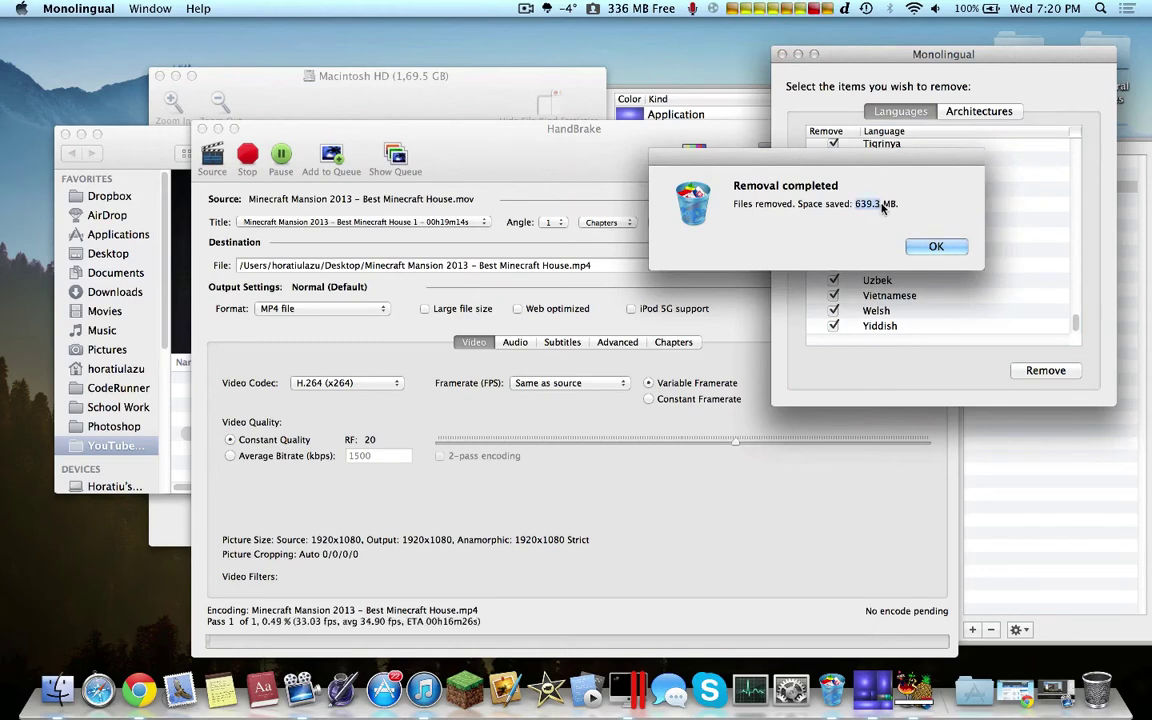
{"action": "left_click", "coordinate": [963, 250]}
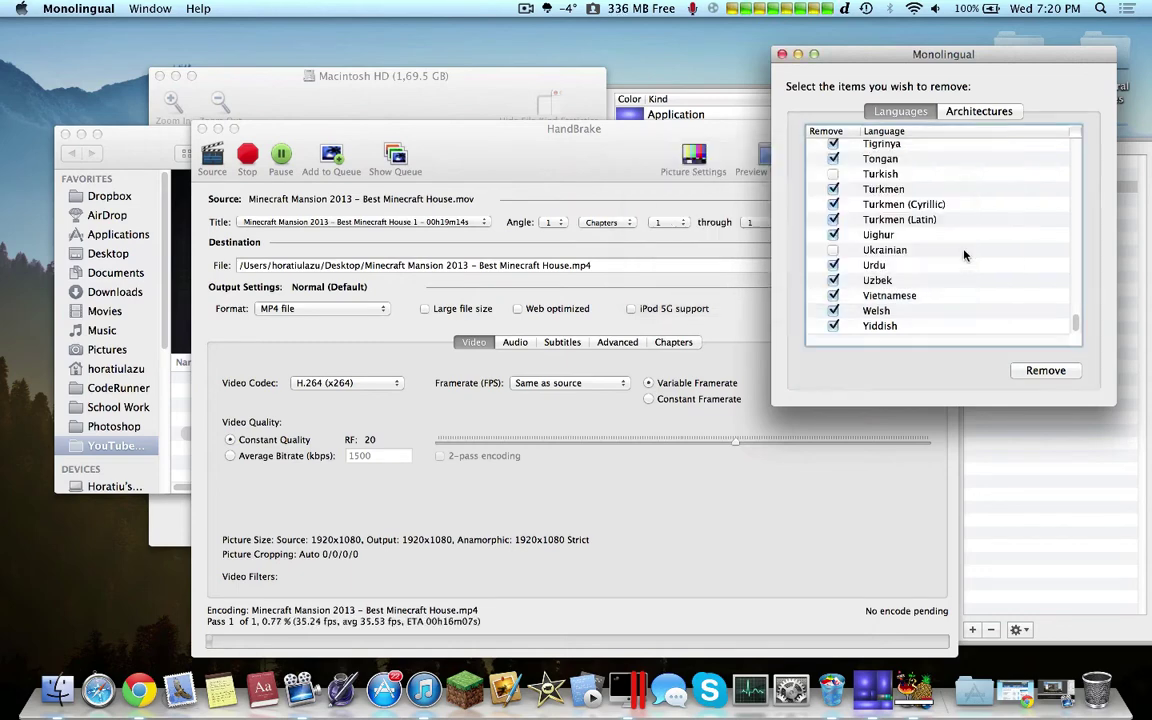
Look through the language list and close the Monolingual window
{"action": "scroll", "coordinate": [908, 300], "scroll_direction": "up", "scroll_amount": 15}
{"action": "scroll", "coordinate": [908, 301], "scroll_direction": "down", "scroll_amount": 4}
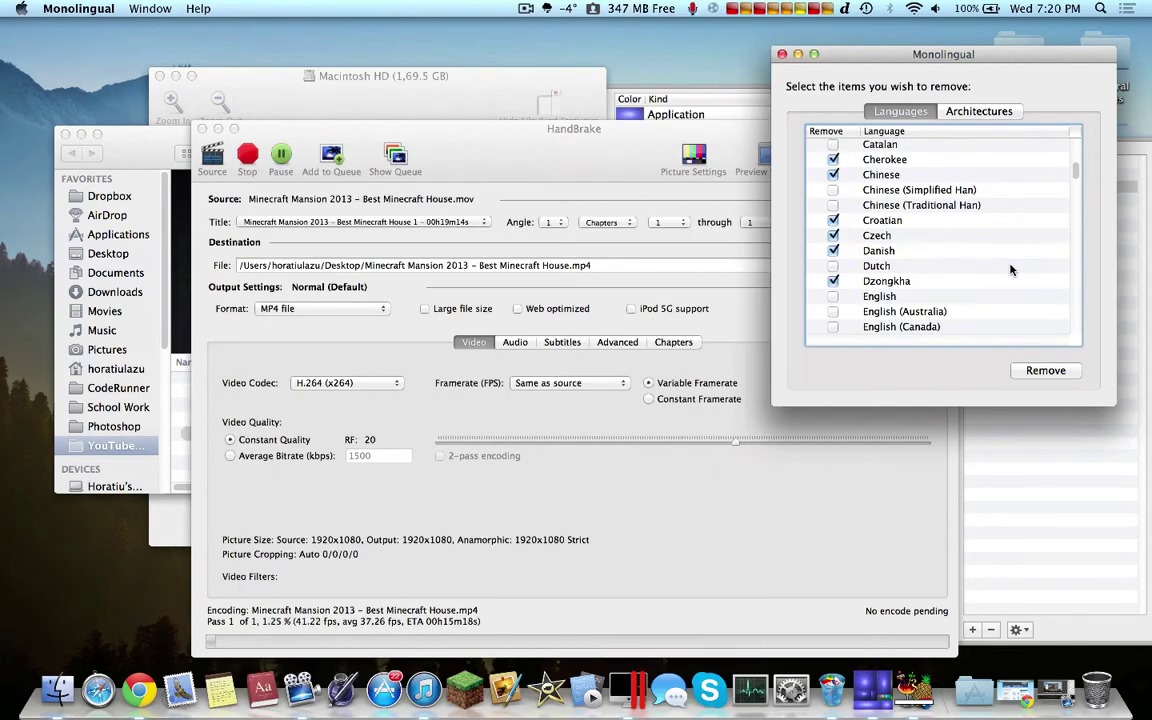
{"action": "left_click", "coordinate": [781, 55]}
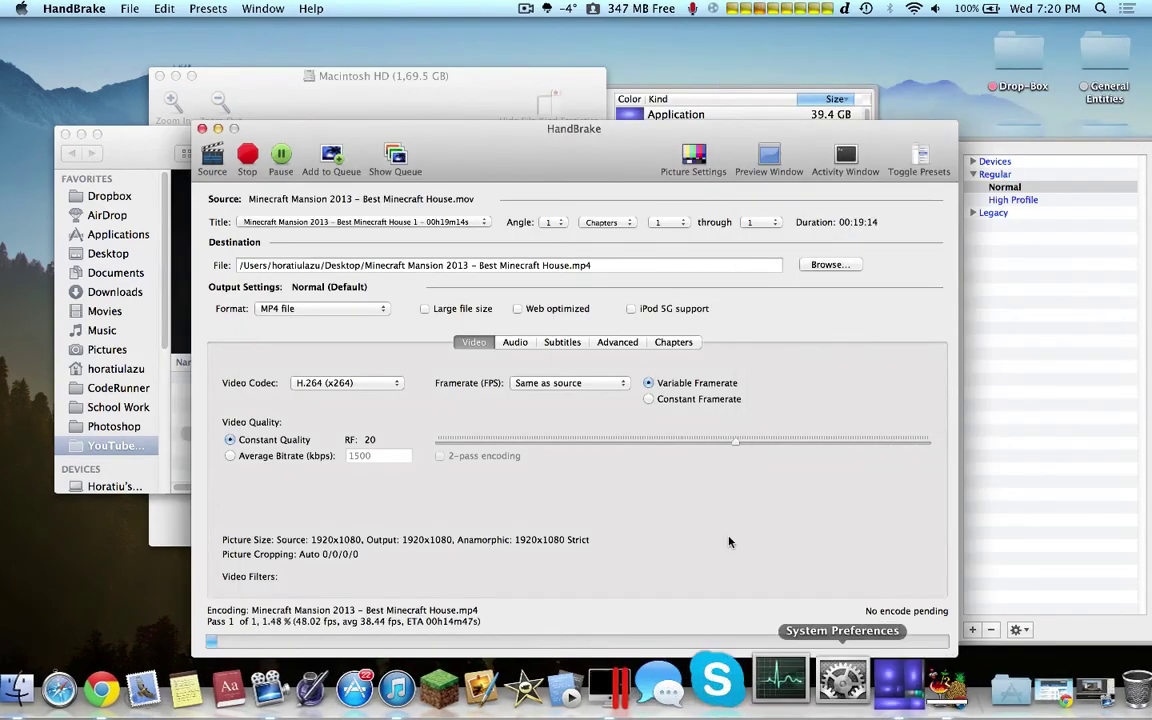
Hide the HandBrake presets drawer and move the encoding window aside to uncover the windows behind it
{"action": "left_click_drag", "start_coordinate": [449, 140], "coordinate": [472, 113]}
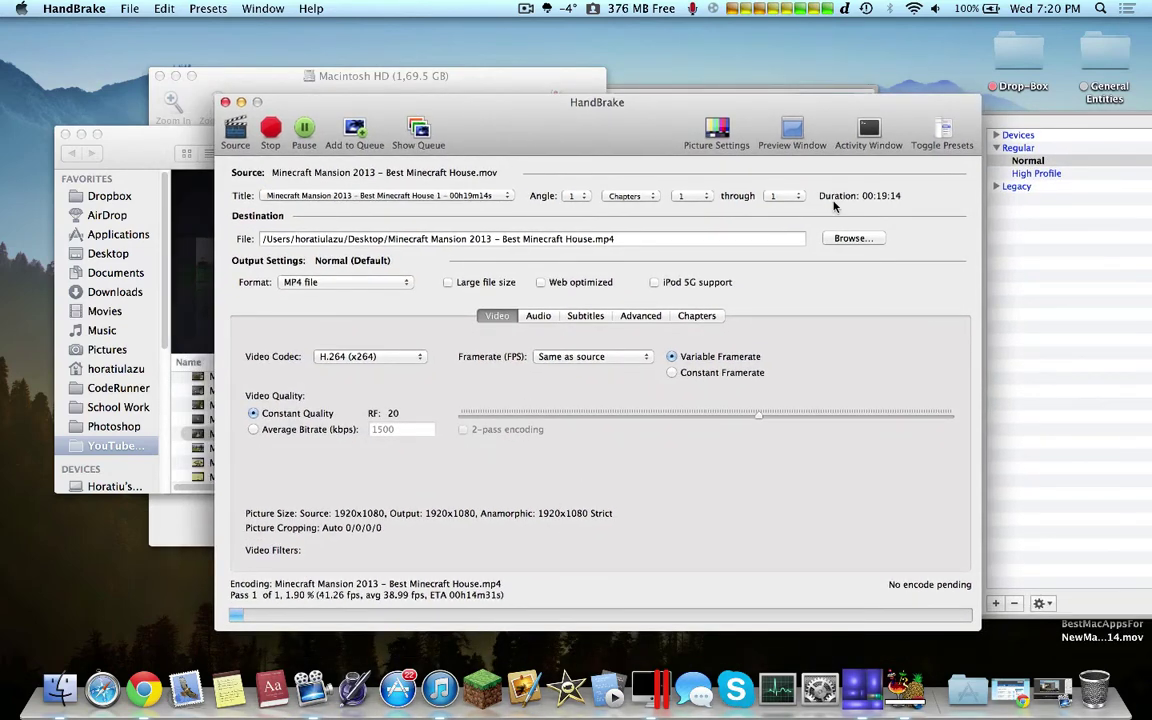
{"action": "left_click", "coordinate": [943, 135]}
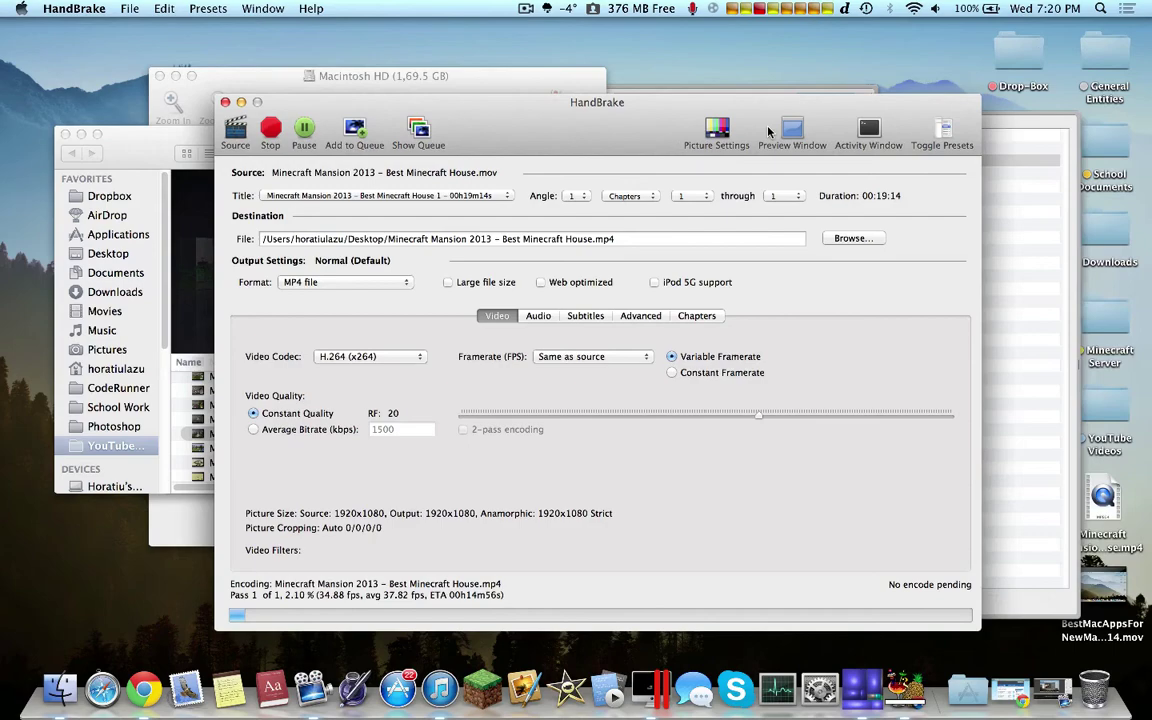
{"action": "left_click_drag", "start_coordinate": [700, 102], "coordinate": [935, 105]}
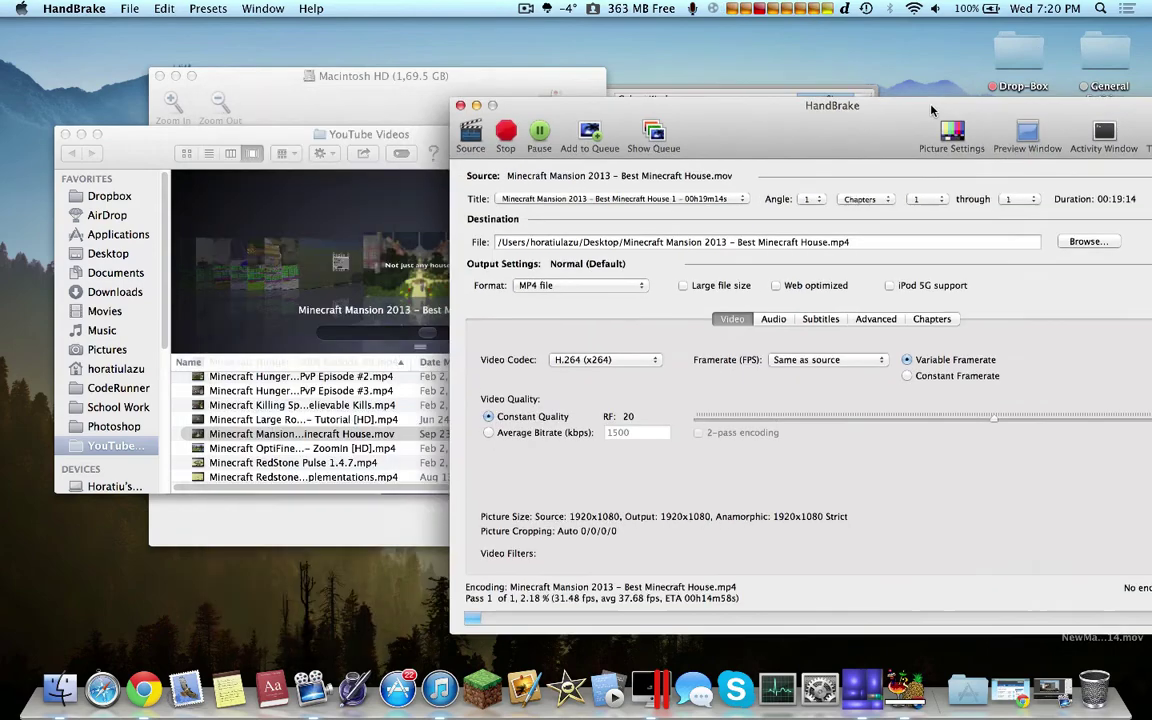
Close the YouTube Videos Finder window and reposition the Disk Inventory X results window in front
{"action": "left_click", "coordinate": [197, 141]}
{"action": "left_click", "coordinate": [65, 134]}
{"action": "left_click_drag", "start_coordinate": [316, 91], "coordinate": [255, 123]}
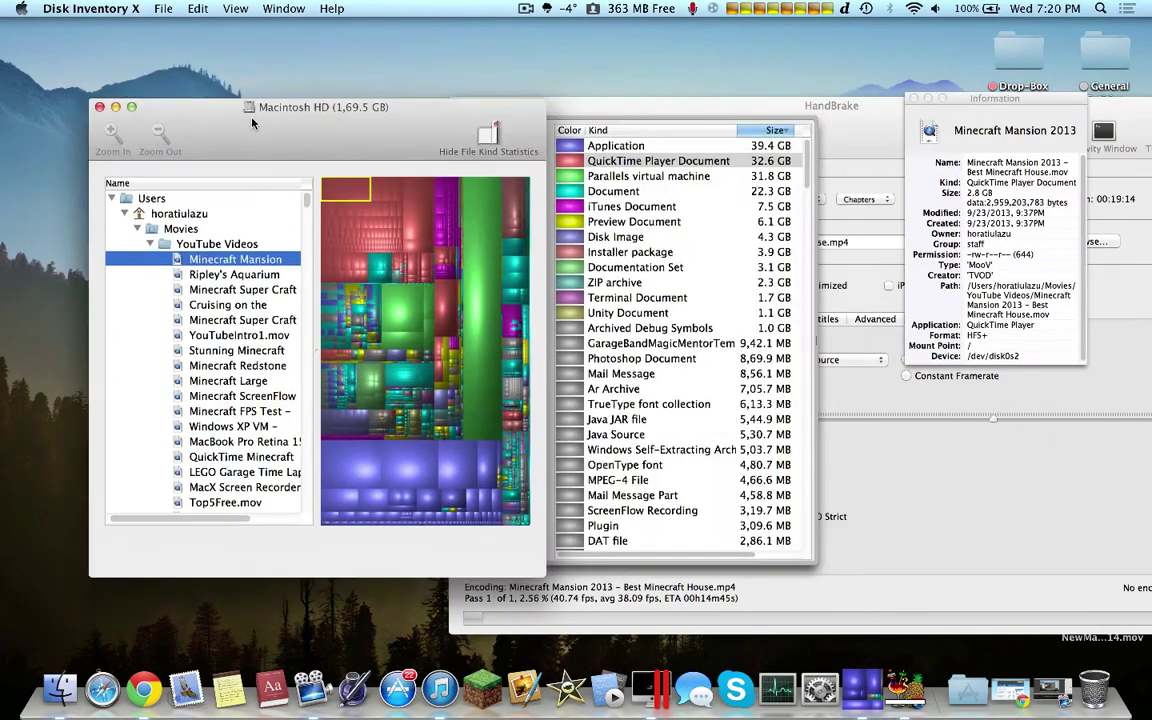
Inspect the blocks of THE_HOBBIT.mp4 and the Ubuntu Linux and Windows XP Parallels virtual machines in the treemap
{"action": "left_click", "coordinate": [404, 218]}
{"action": "scroll", "coordinate": [309, 373], "scroll_direction": "down", "scroll_amount": 3}
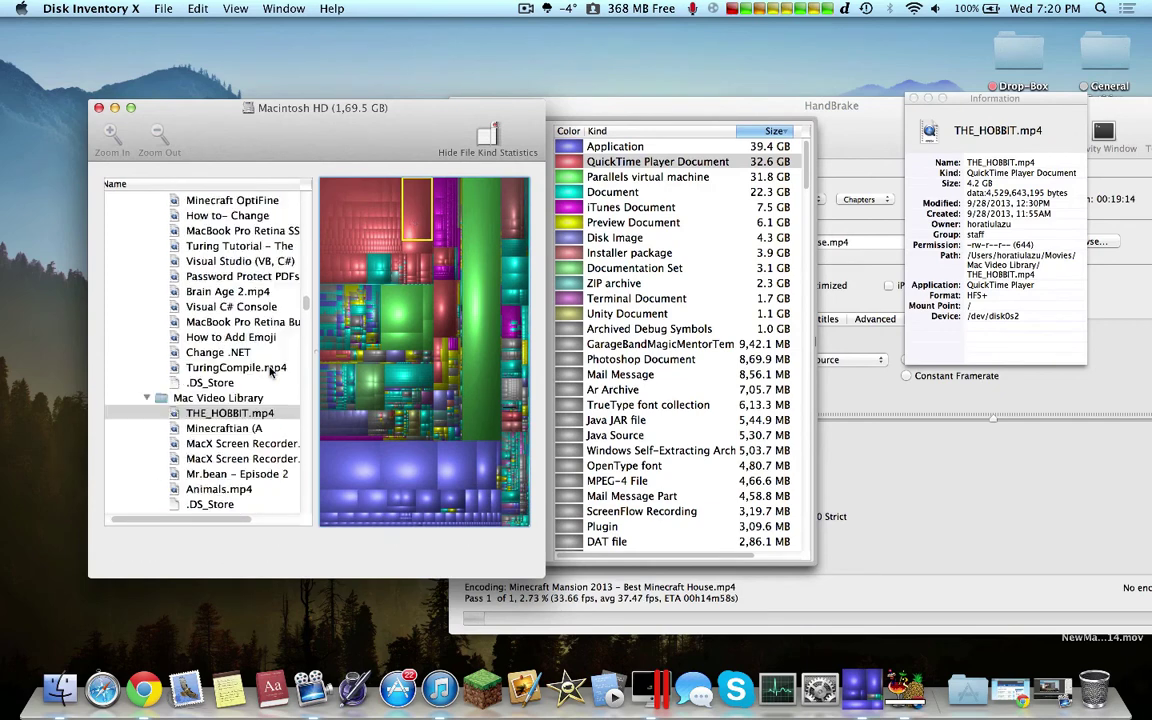
{"action": "left_click", "coordinate": [396, 322]}
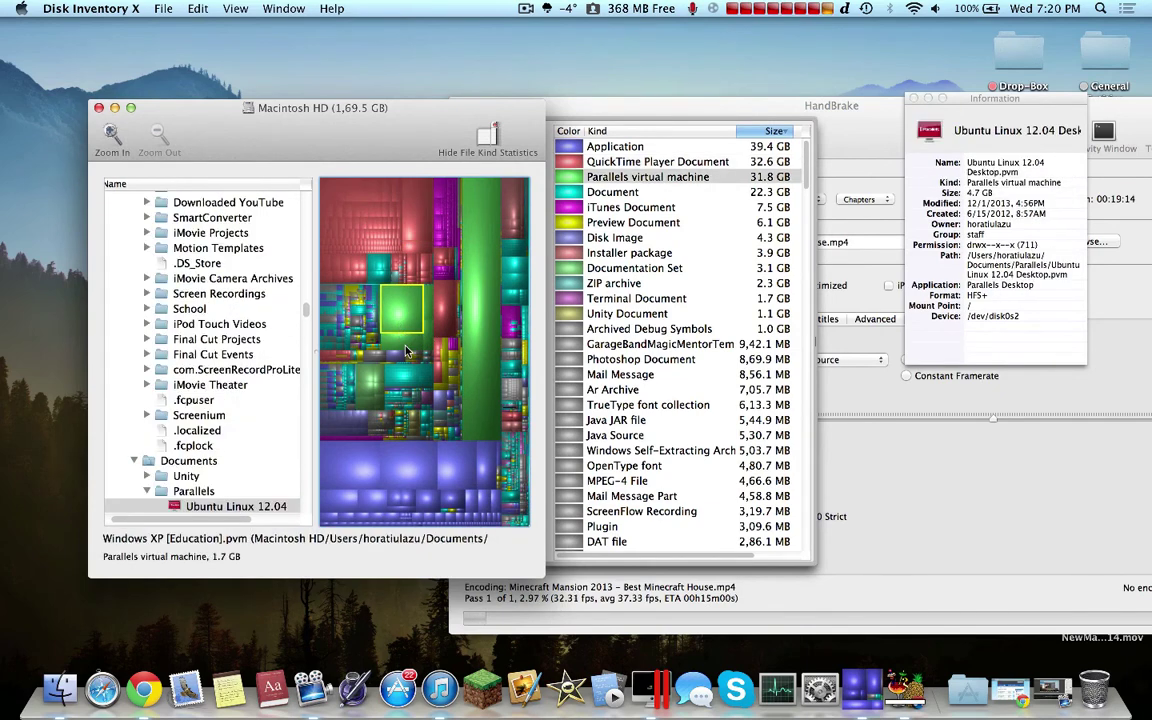
{"action": "scroll", "coordinate": [212, 392], "scroll_direction": "down", "scroll_amount": 3}
{"action": "left_click", "coordinate": [230, 448]}
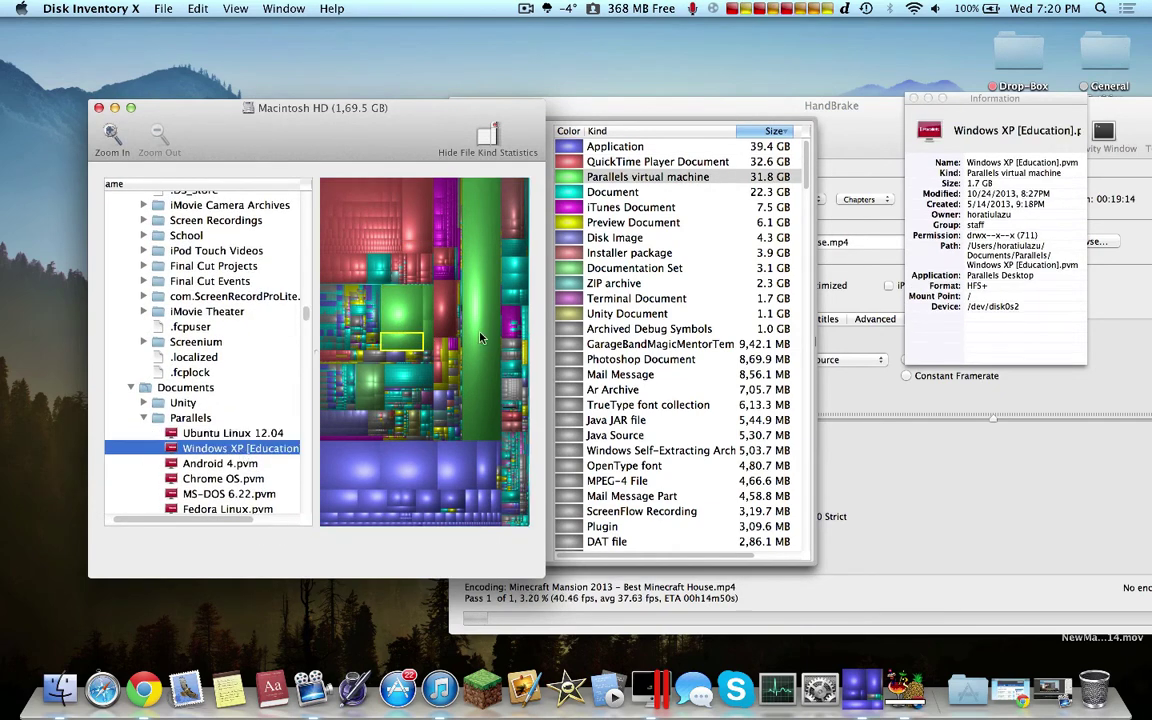
{"action": "left_click", "coordinate": [484, 343]}
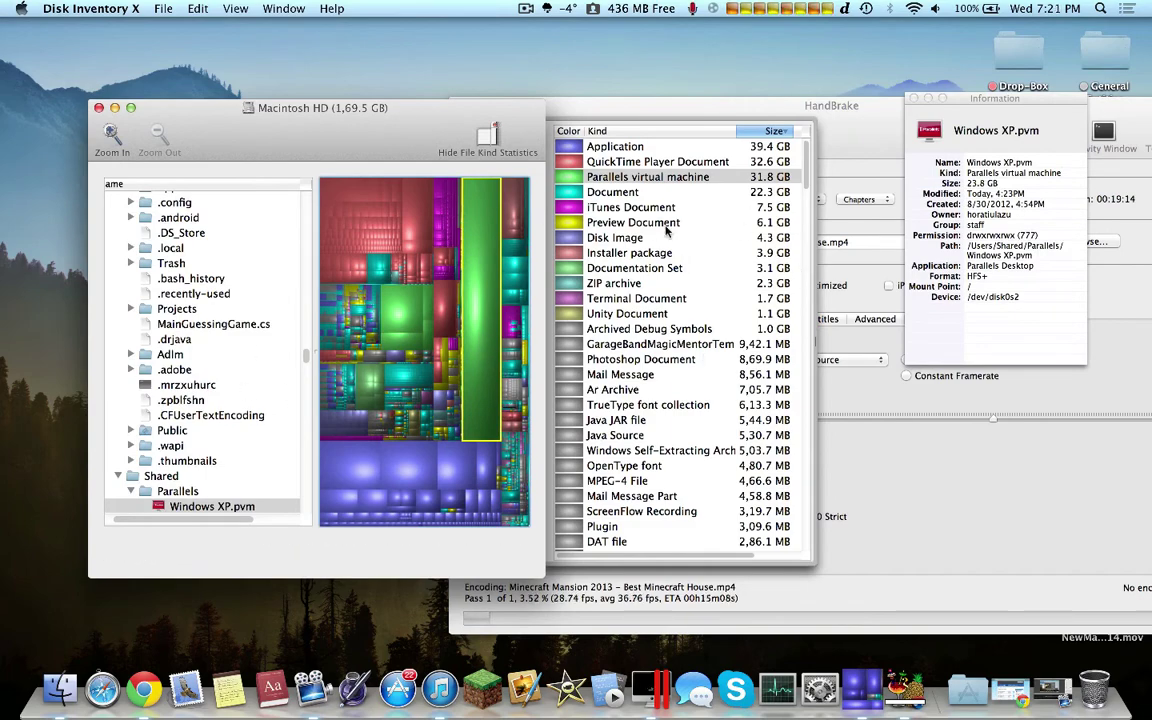
Look through the whole file kind statistics list and reselect the Minecraft Mansion movie block in the treemap
{"action": "scroll", "coordinate": [667, 230], "scroll_direction": "down", "scroll_amount": 20}
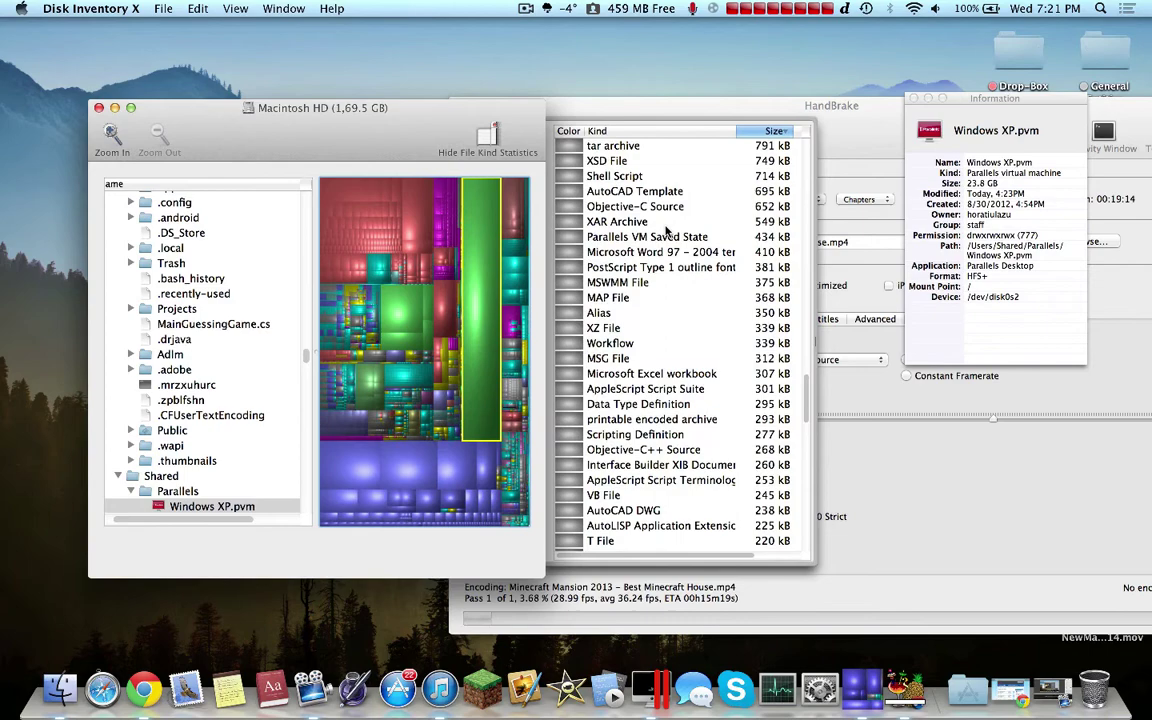
{"action": "scroll", "coordinate": [667, 230], "scroll_direction": "down", "scroll_amount": 15}
{"action": "scroll", "coordinate": [653, 249], "scroll_direction": "up", "scroll_amount": 20}
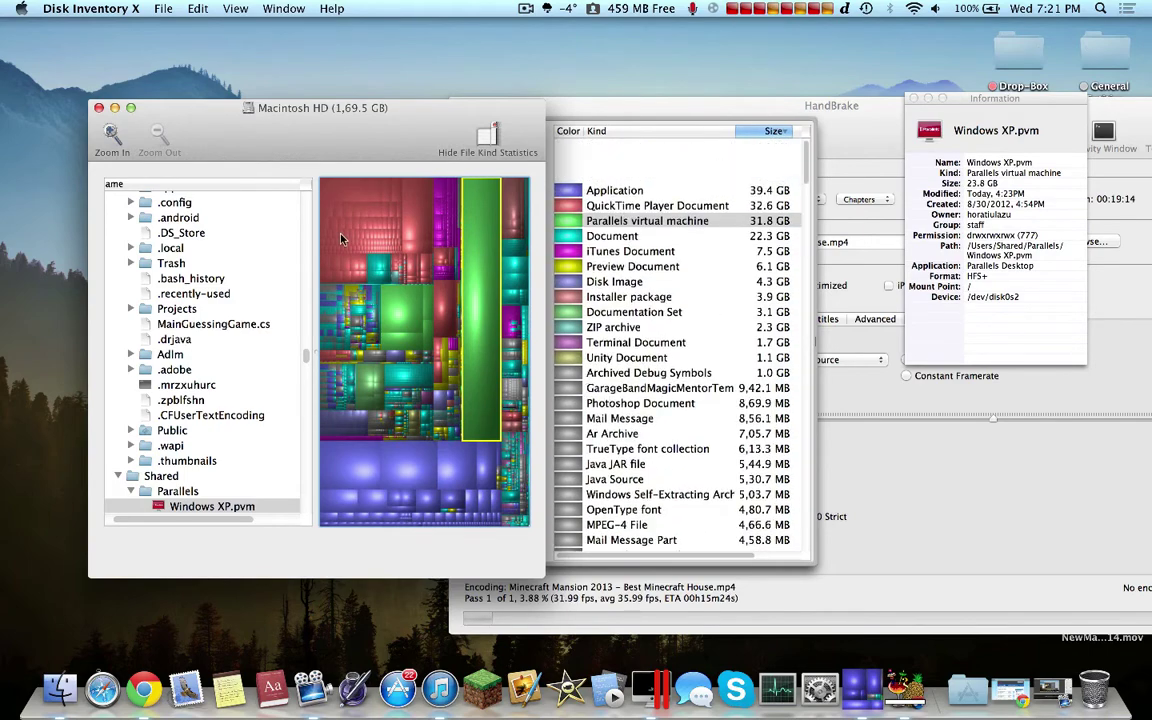
{"action": "left_click", "coordinate": [349, 192]}
{"action": "scroll", "coordinate": [180, 300], "scroll_direction": "up", "scroll_amount": 2}
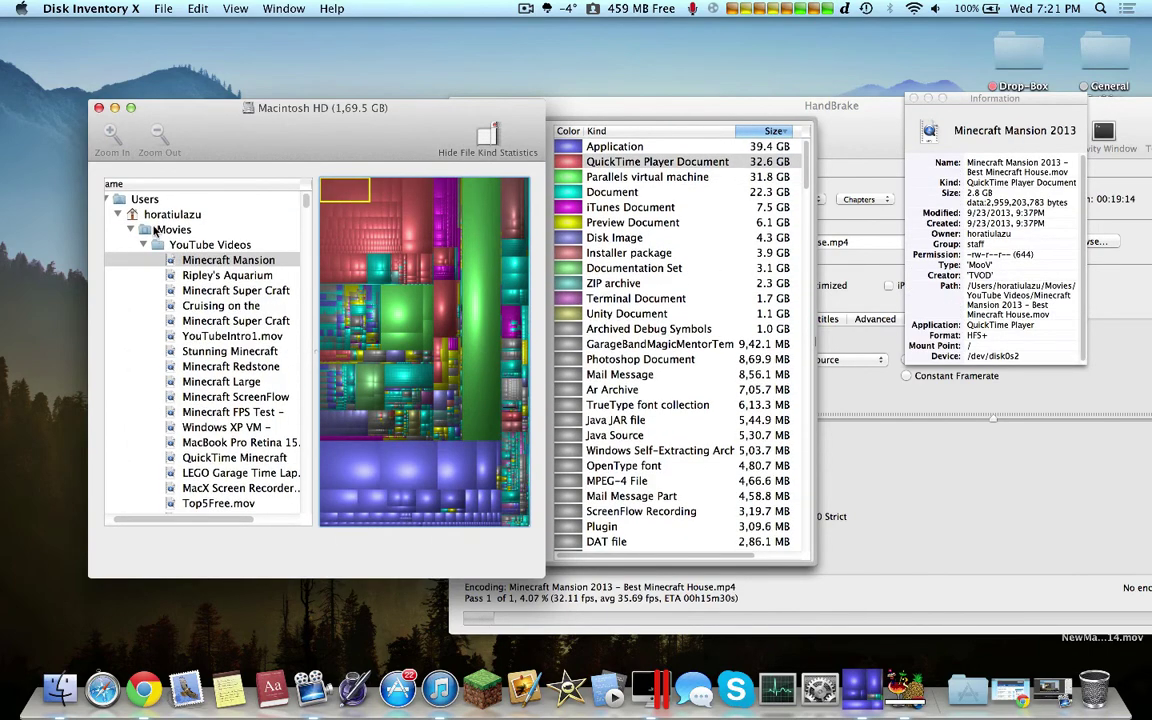
Collapse the expanded Movies, Documents and Users folders in the disk's file list to view the contents of Applications
{"action": "left_click", "coordinate": [142, 247]}
{"action": "left_click", "coordinate": [143, 262]}
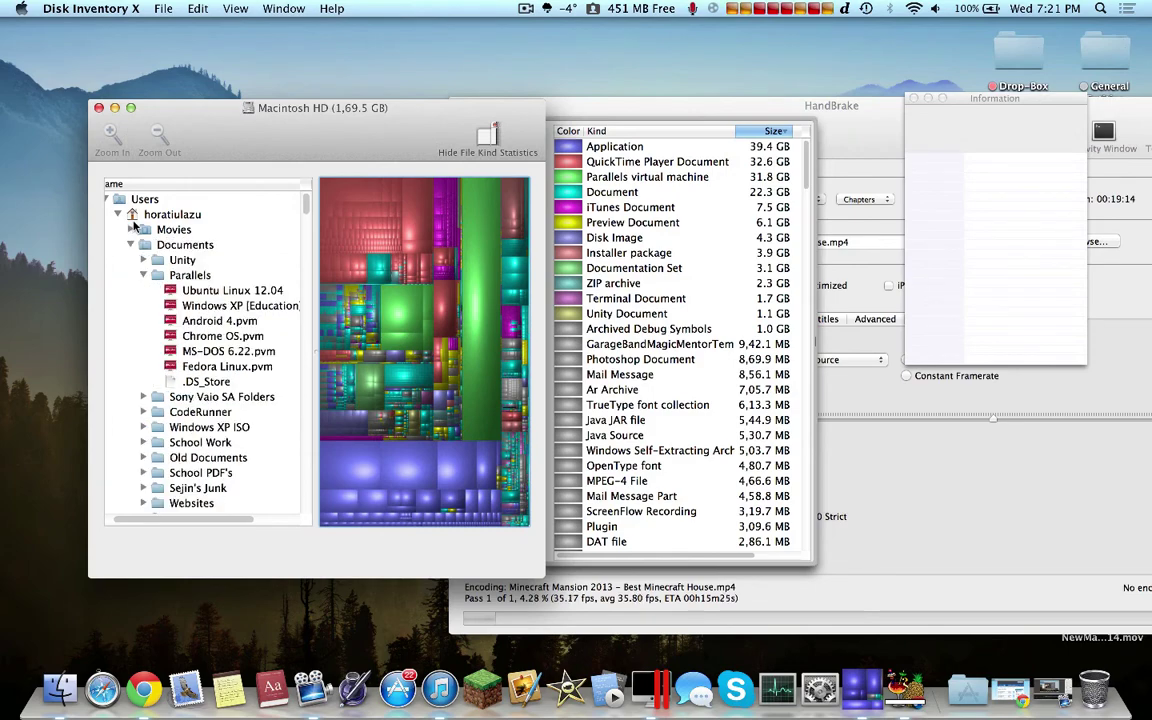
{"action": "left_click", "coordinate": [130, 229]}
{"action": "left_click", "coordinate": [131, 209]}
{"action": "left_click", "coordinate": [118, 194]}
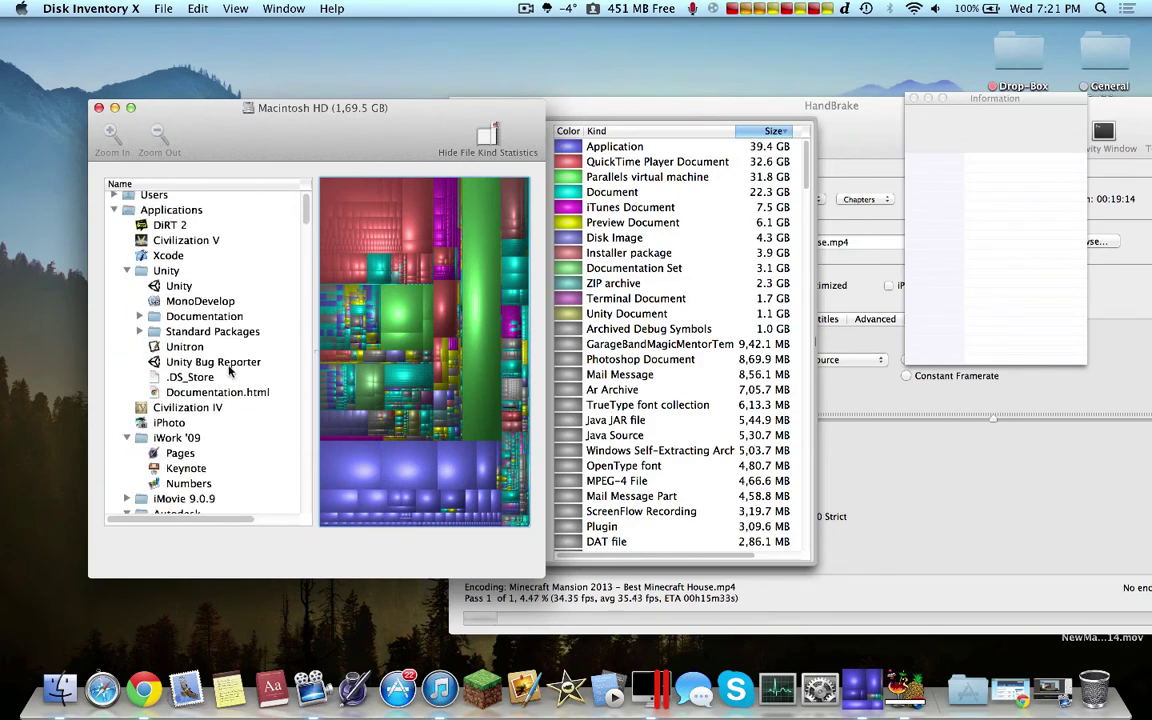
Look through the installed games and utilities across the Launchpad pages, closing Launchpad when done
{"action": "key", "text": "F4"}
{"action": "scroll", "coordinate": [718, 542], "scroll_direction": "right", "scroll_amount": 3}
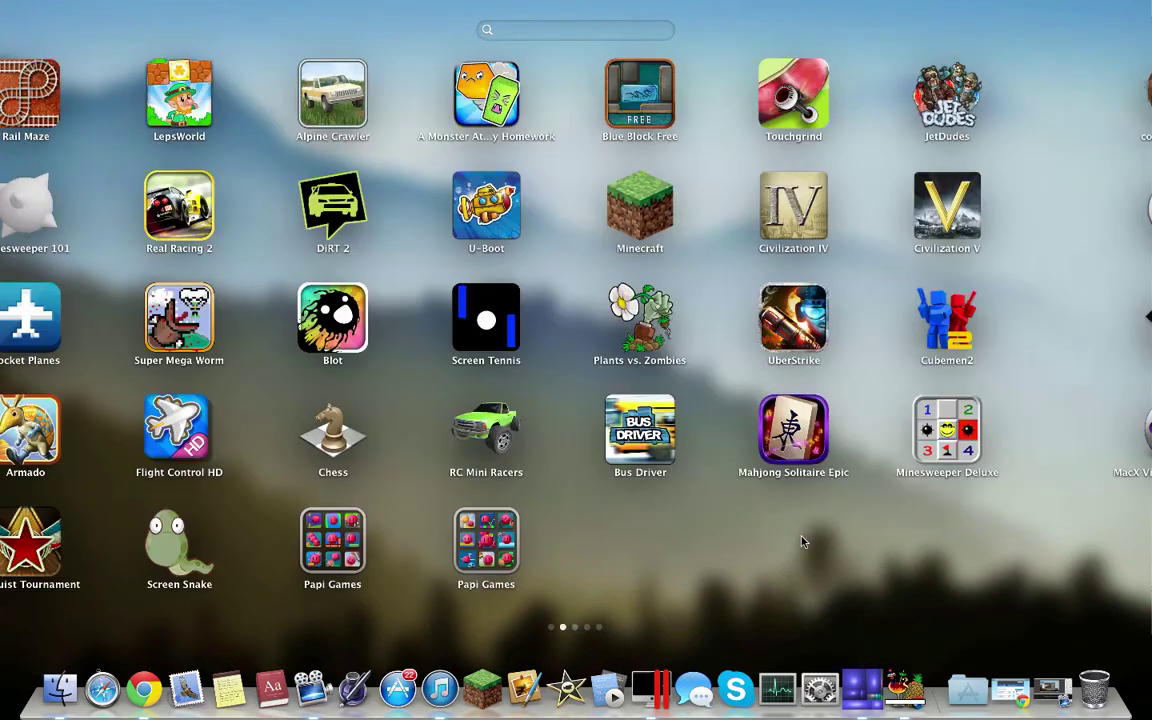
{"action": "scroll", "coordinate": [770, 549], "scroll_direction": "right", "scroll_amount": 3}
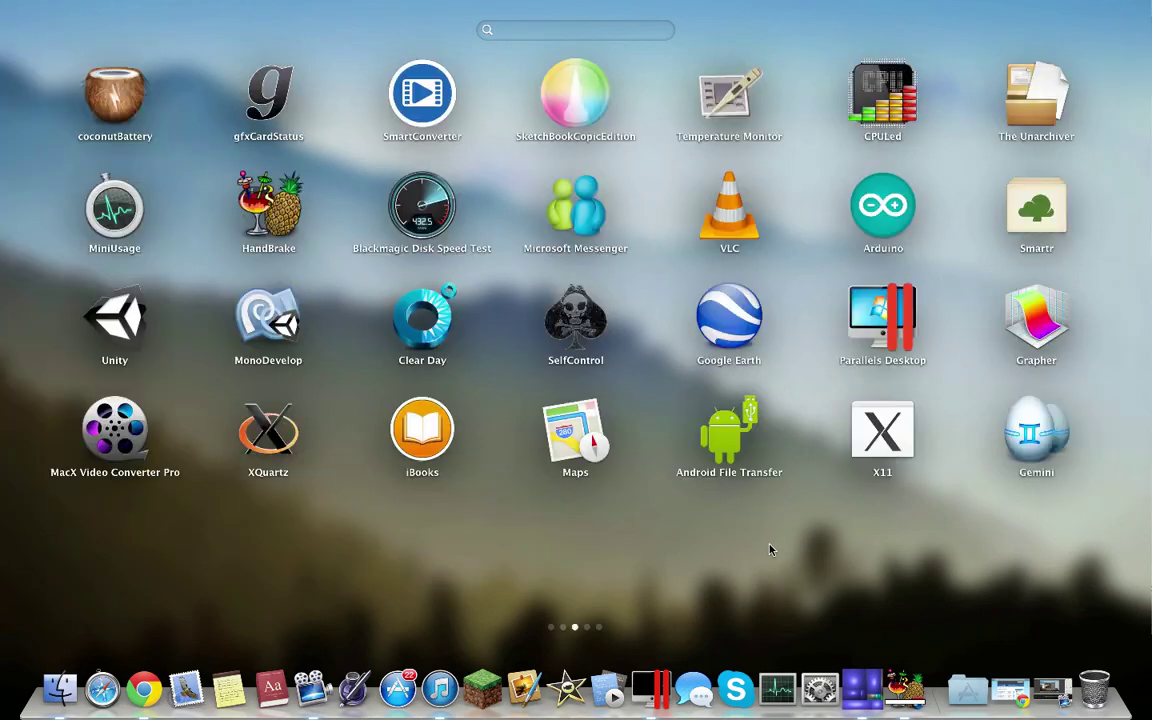
{"action": "key", "text": "F4"}
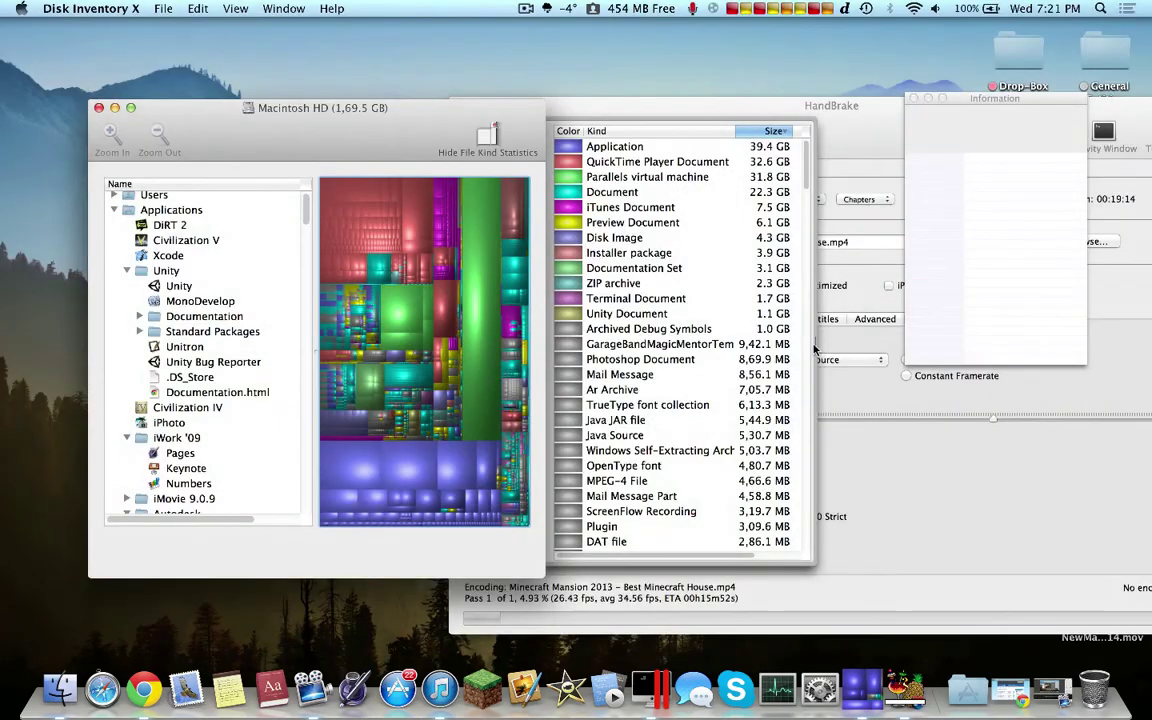
Bring the HandBrake window to the front and wait for the Minecraft Mansion encode to finish
{"action": "left_click", "coordinate": [948, 486]}
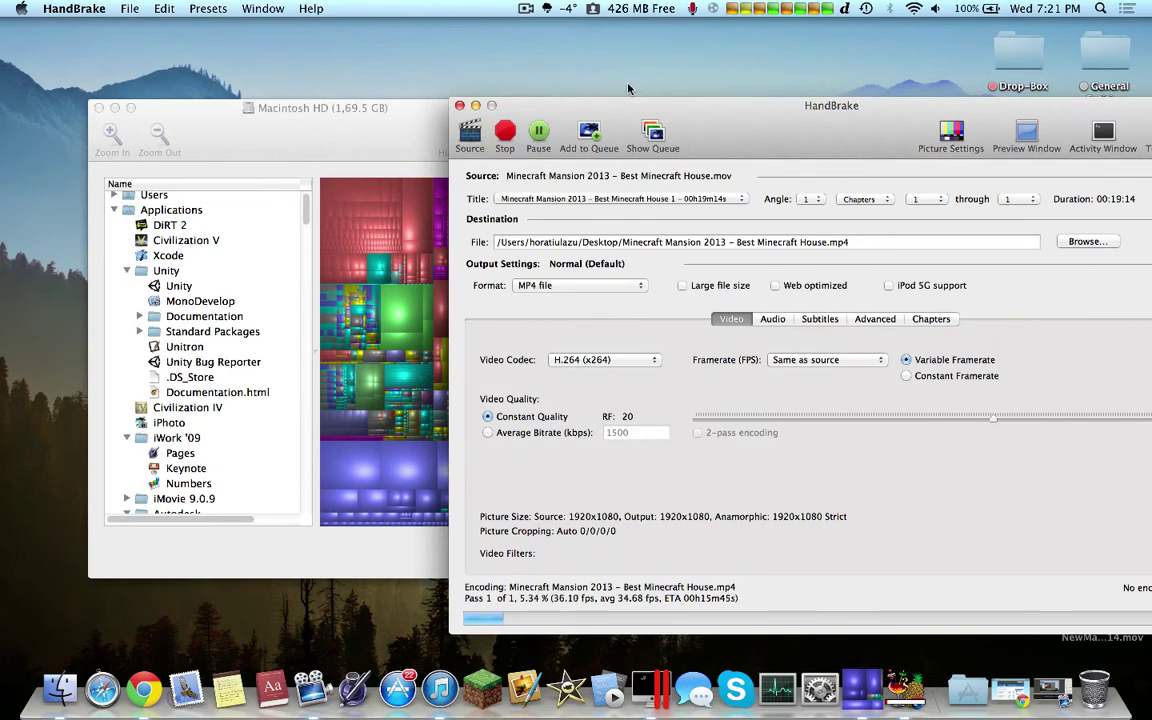
{"action": "left_click", "coordinate": [516, 8]}
{"action": "left_click", "coordinate": [538, 41]}
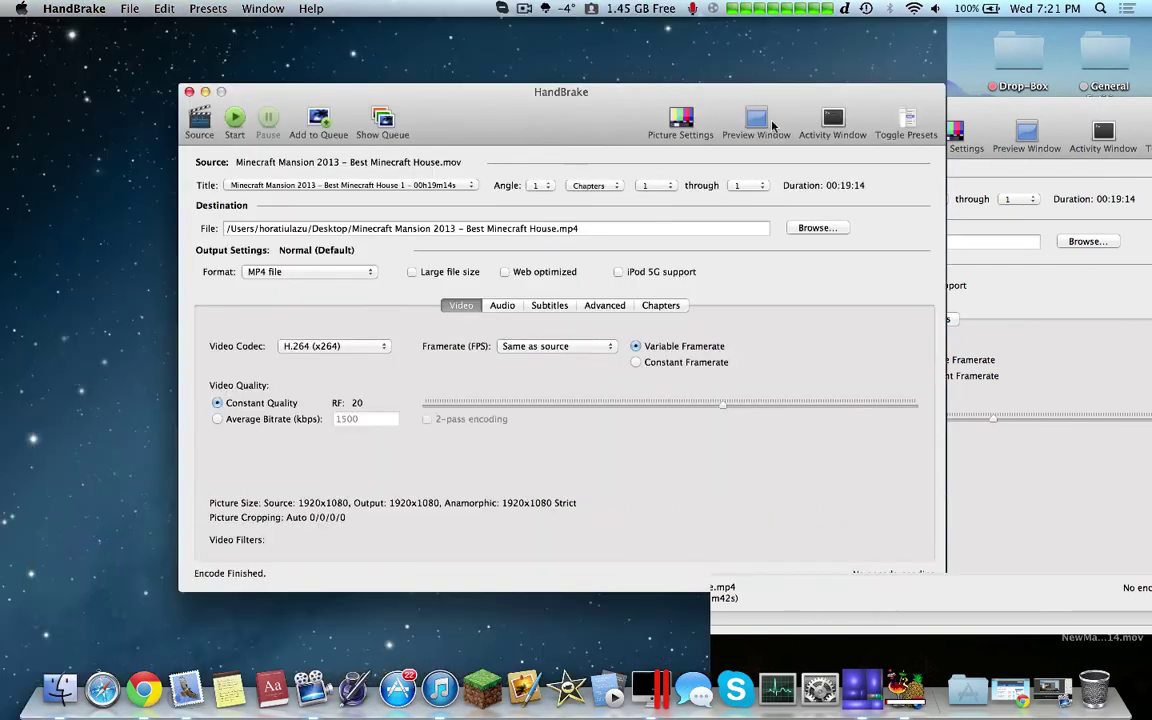
{"action": "left_click", "coordinate": [522, 8]}
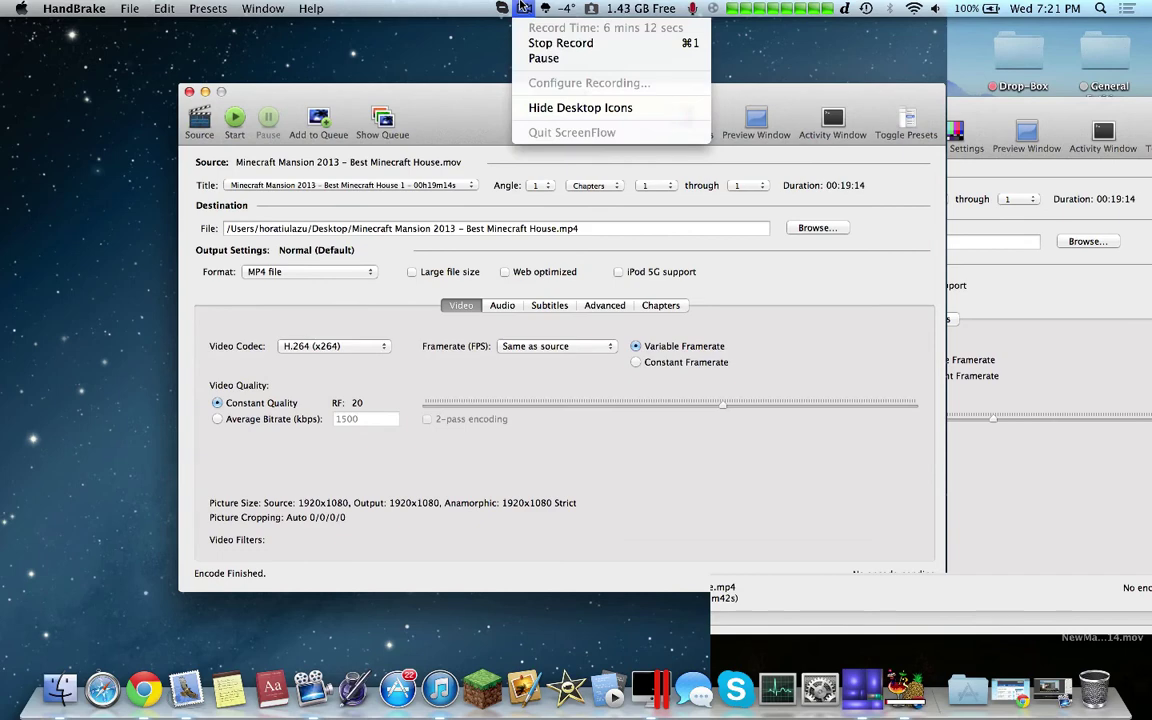
{"action": "left_click", "coordinate": [779, 246]}
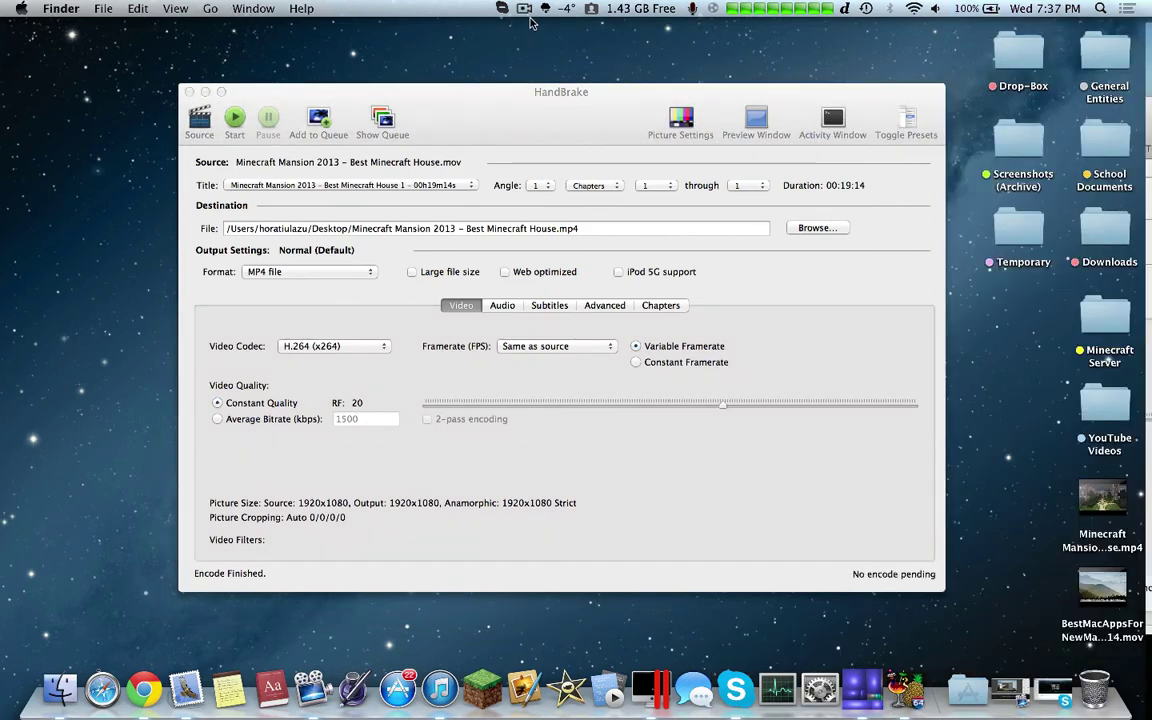
{"action": "left_click", "coordinate": [522, 8]}
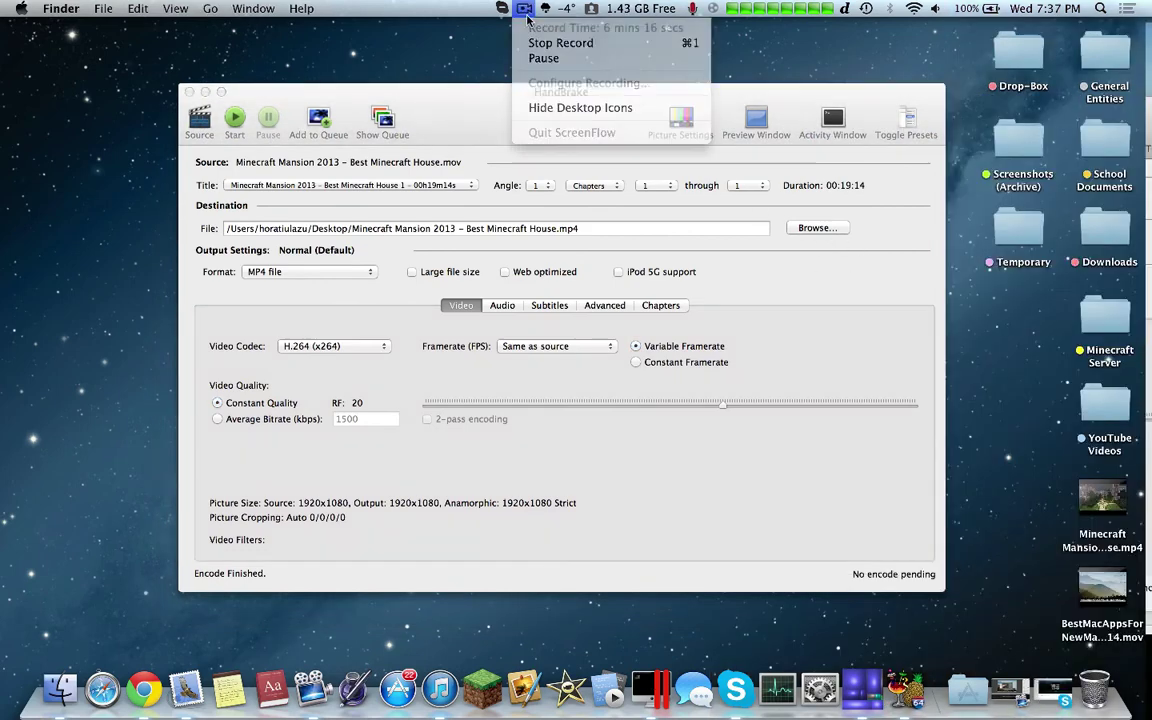
Check the file size of the encoded Minecraft Mansion 2013 - Best Minecraft House.mp4 on the desktop in its file information
{"action": "right_click", "coordinate": [1122, 538]}
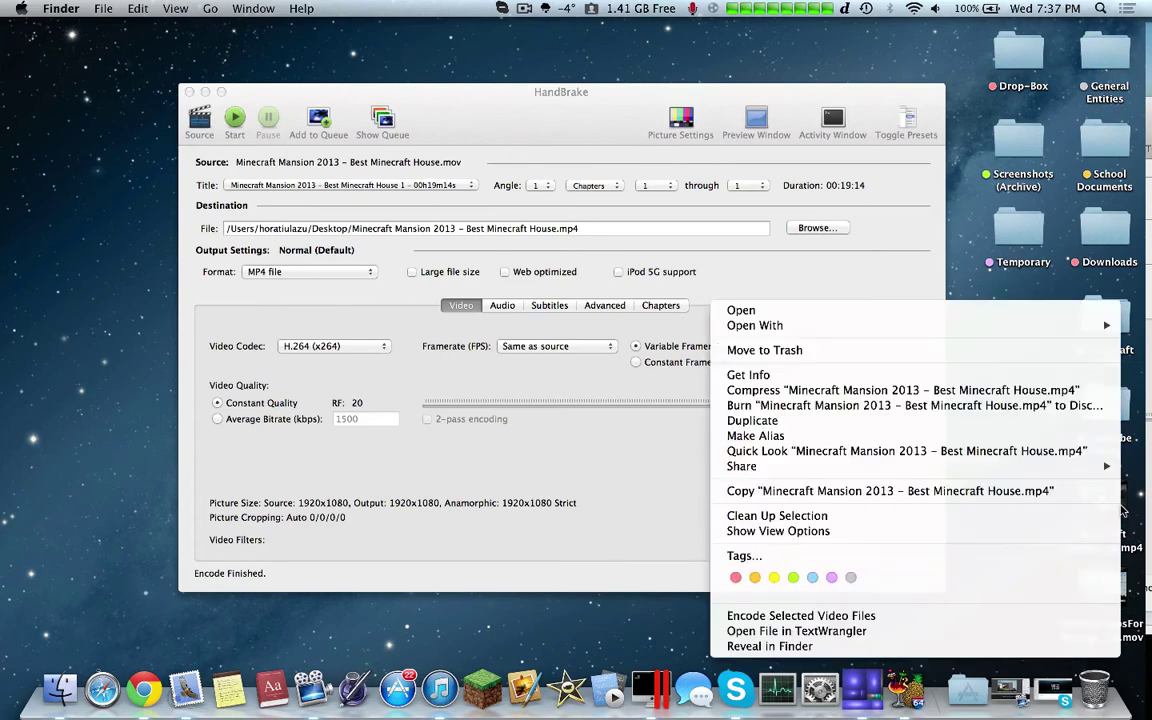
{"action": "left_click", "coordinate": [628, 262]}
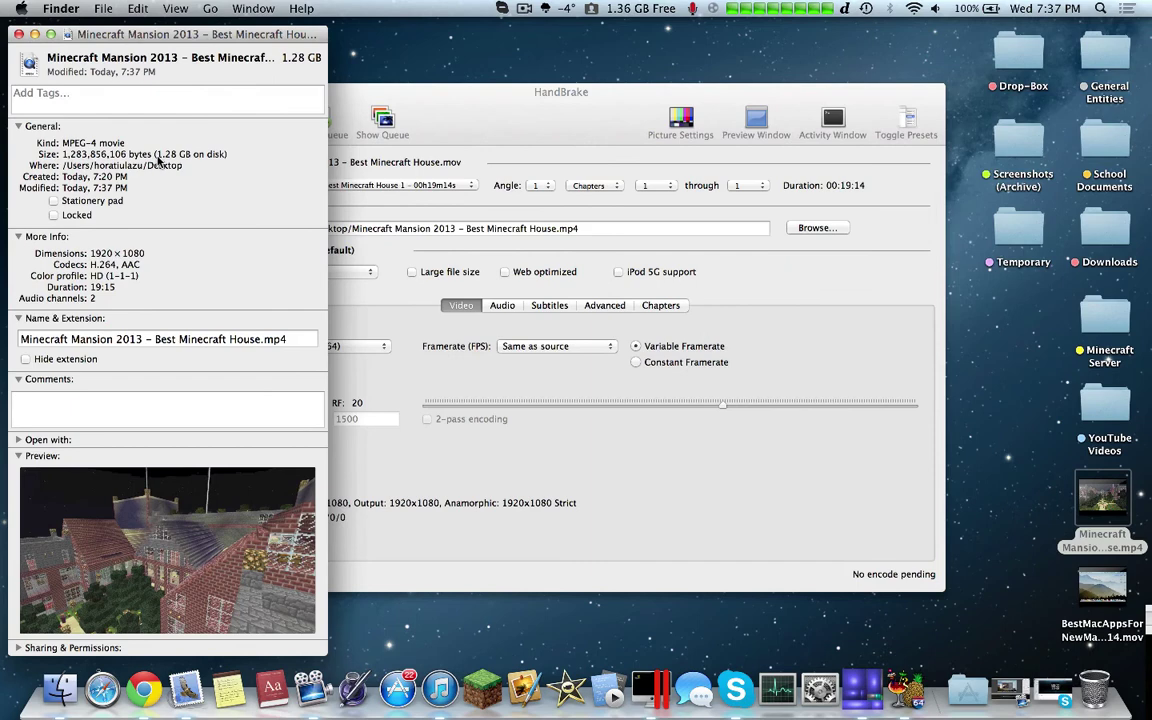
{"action": "left_click", "coordinate": [17, 35]}
Open the YouTube Videos folder inside Movies in Finder and enlarge the window to show more files
{"action": "left_click", "coordinate": [60, 688]}
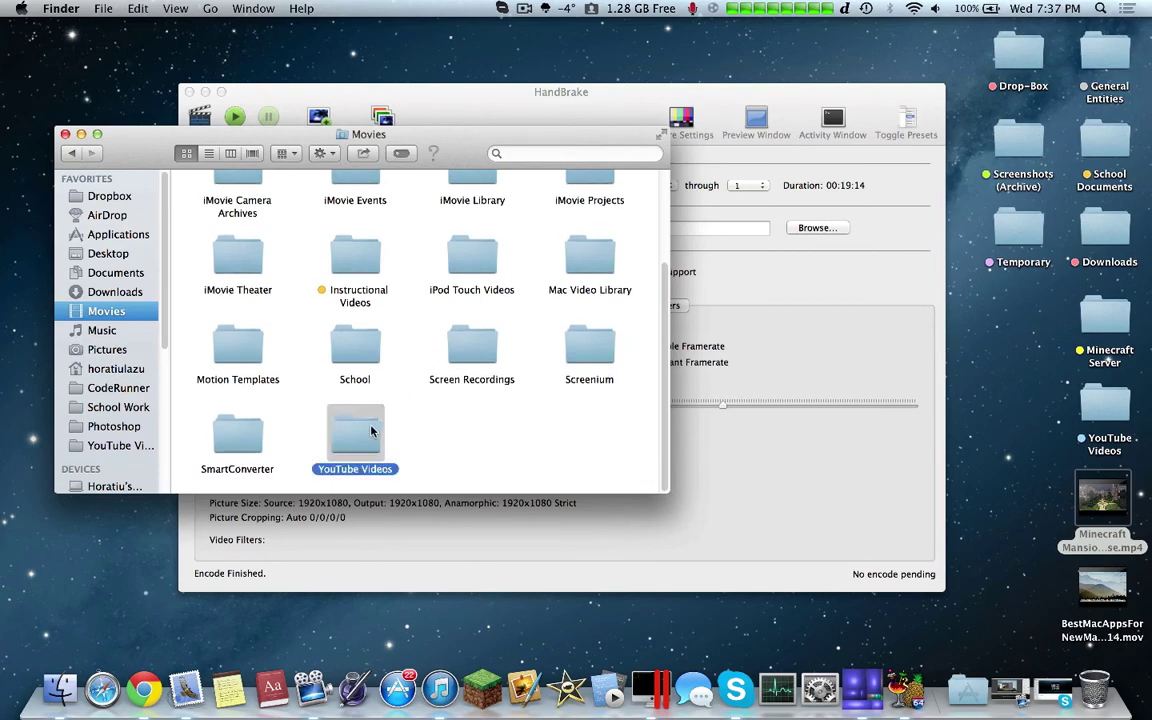
{"action": "double_click", "coordinate": [290, 430]}
{"action": "scroll", "coordinate": [551, 354], "scroll_direction": "up", "scroll_amount": 15}
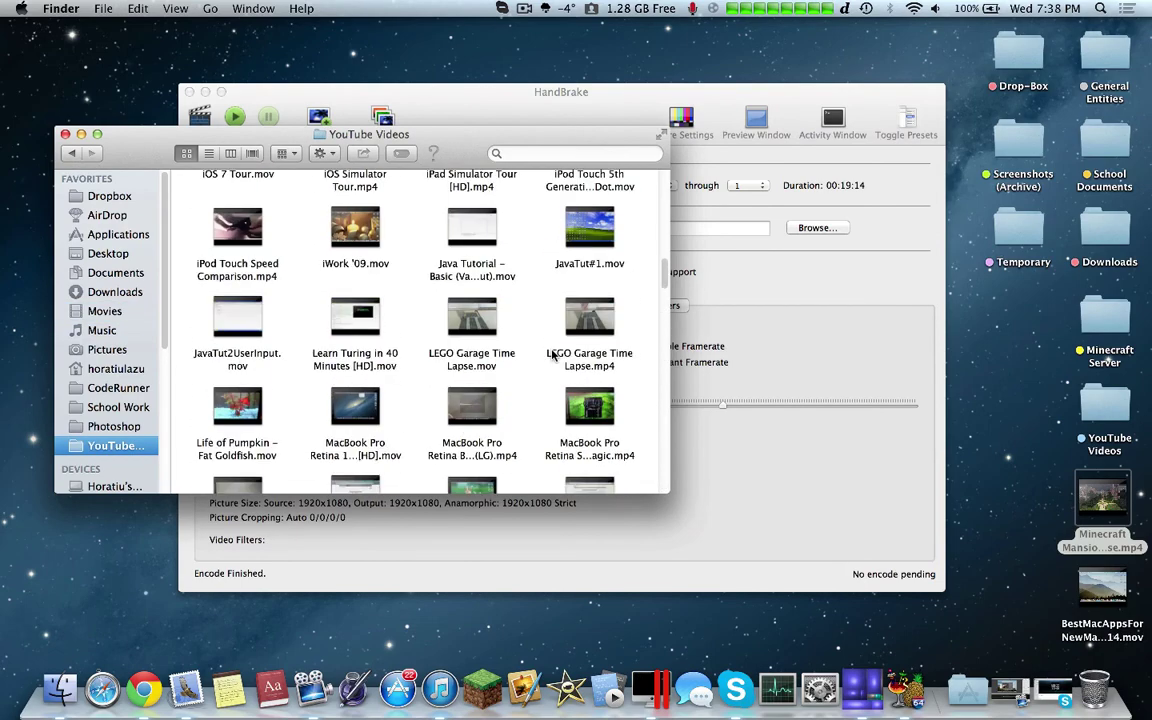
{"action": "scroll", "coordinate": [551, 354], "scroll_direction": "up", "scroll_amount": 5}
{"action": "scroll", "coordinate": [566, 390], "scroll_direction": "down", "scroll_amount": 2}
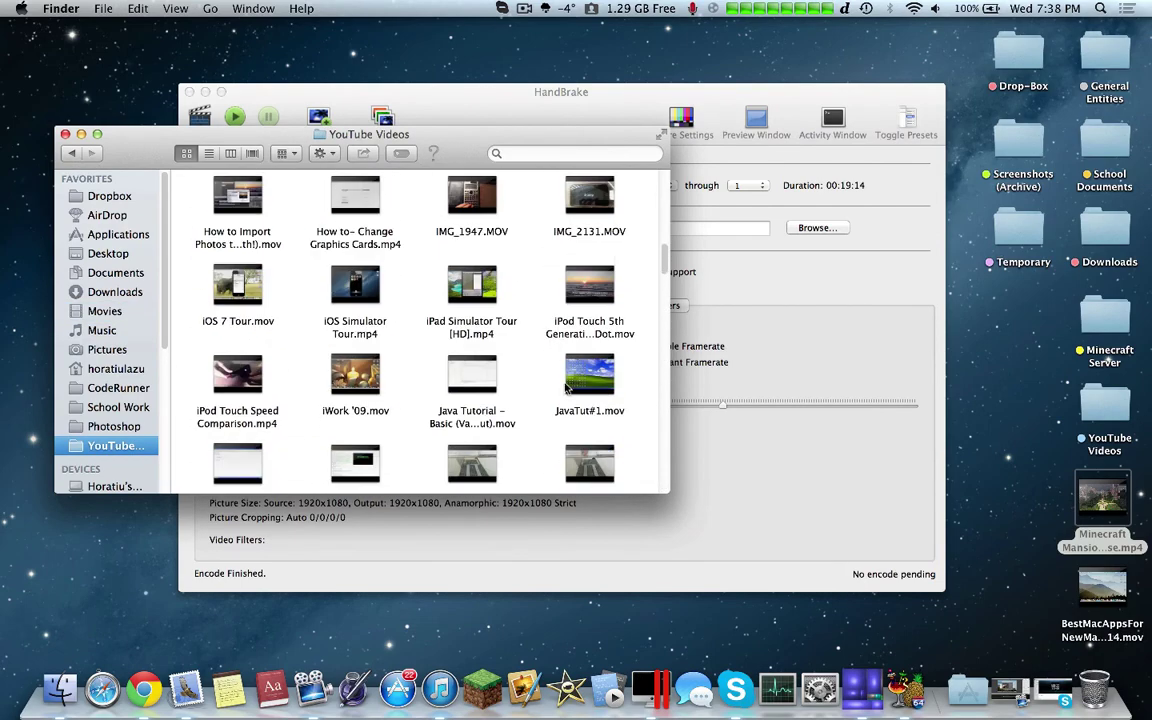
{"action": "left_click_drag", "start_coordinate": [665, 497], "coordinate": [878, 562]}
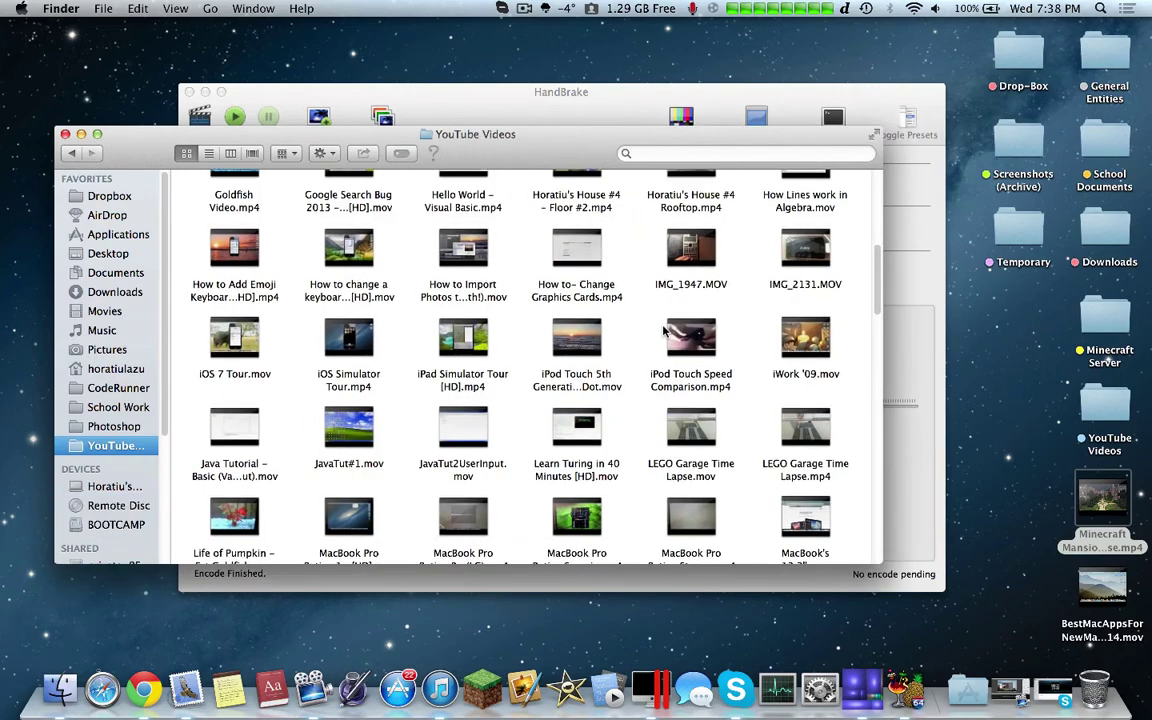
Find the original Minecraft Mansion 2013 - Best Minecraft House.mov in the YouTube Videos folder and move it to the Trash
{"action": "scroll", "coordinate": [663, 333], "scroll_direction": "down", "scroll_amount": 15}
{"action": "scroll", "coordinate": [663, 333], "scroll_direction": "up", "scroll_amount": 2}
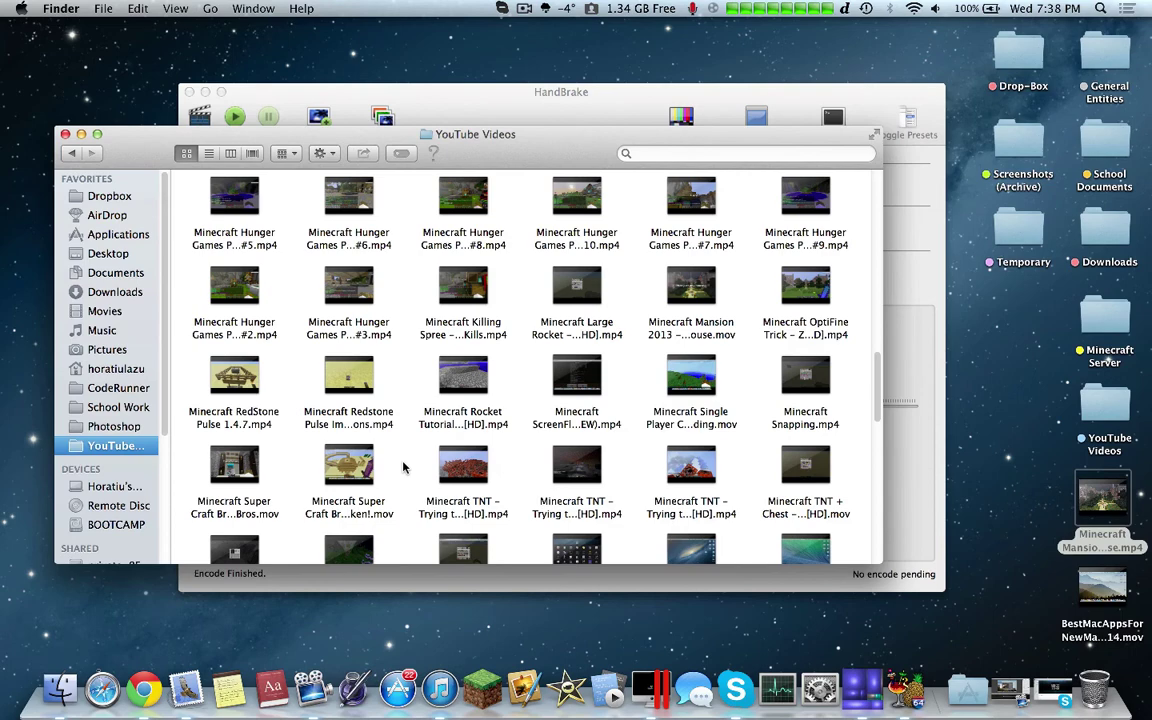
{"action": "scroll", "coordinate": [620, 475], "scroll_direction": "down", "scroll_amount": 2}
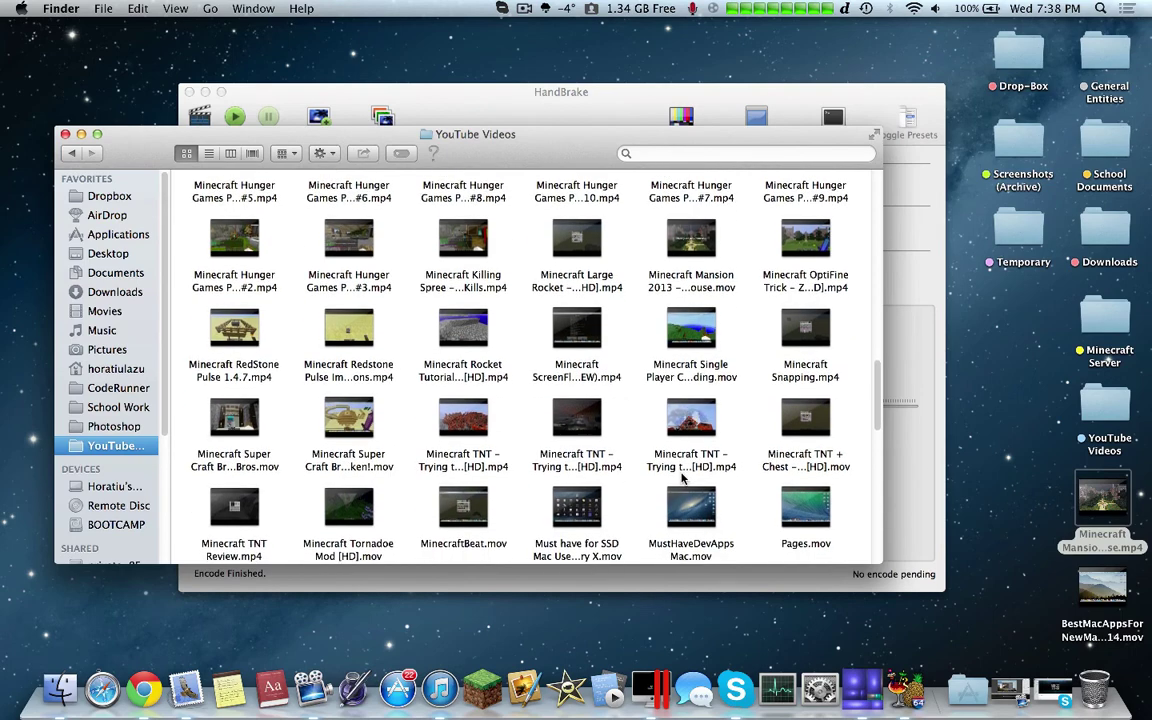
{"action": "scroll", "coordinate": [650, 460], "scroll_direction": "down", "scroll_amount": 4}
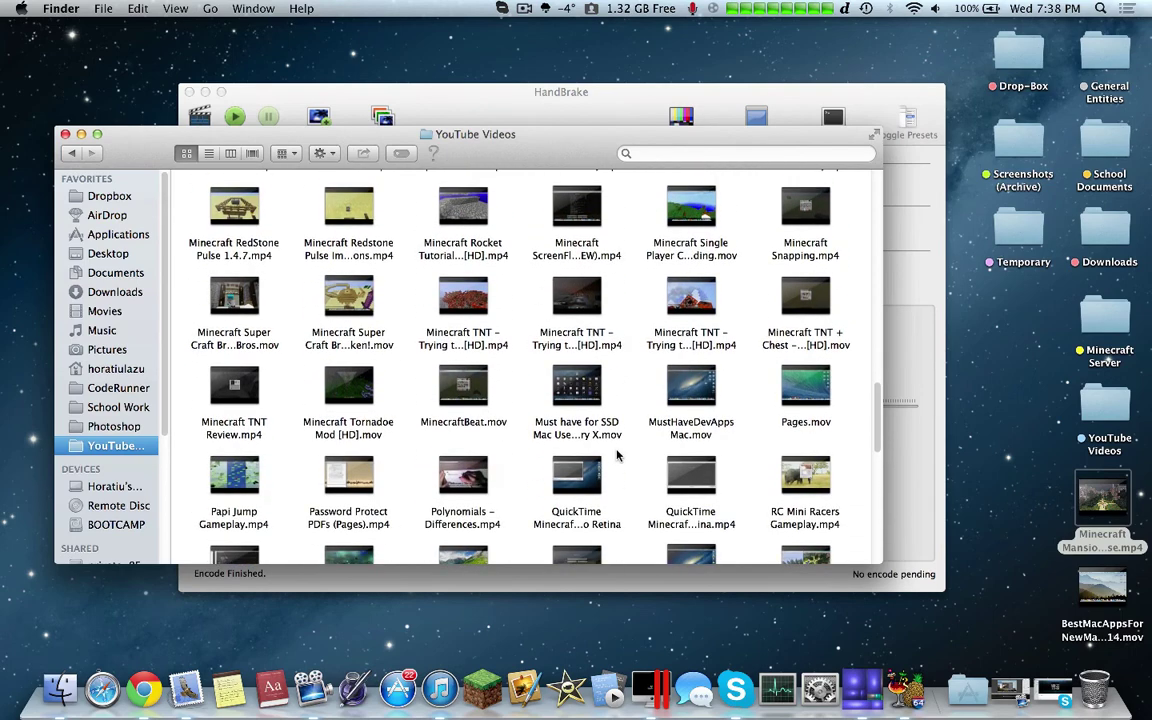
{"action": "mouse_move", "coordinate": [1116, 479]}
{"action": "scroll", "coordinate": [560, 310], "scroll_direction": "down", "scroll_amount": 1}
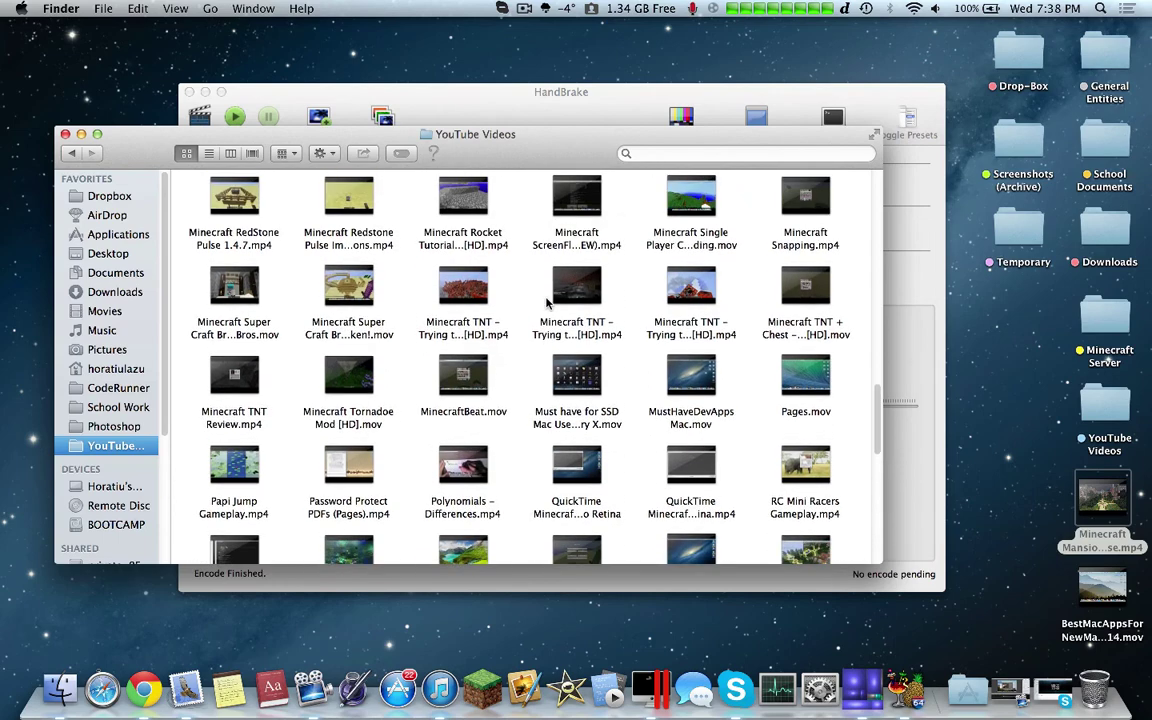
{"action": "scroll", "coordinate": [547, 302], "scroll_direction": "up", "scroll_amount": 3}
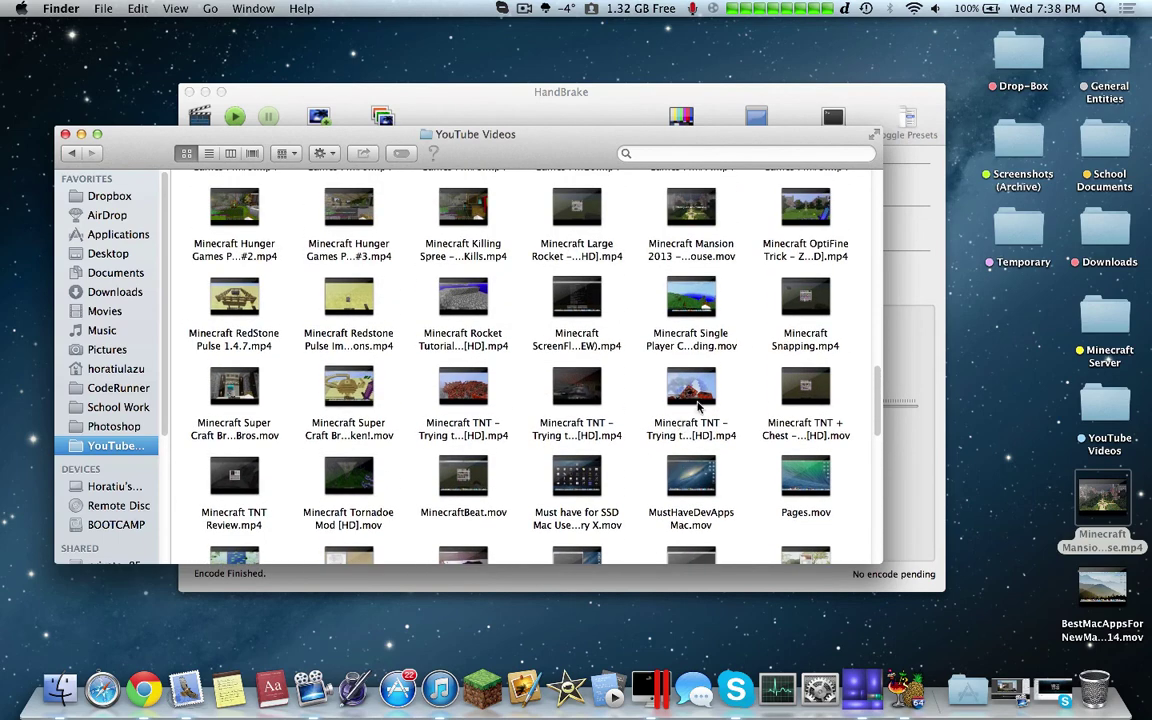
{"action": "scroll", "coordinate": [698, 405], "scroll_direction": "up", "scroll_amount": 2}
{"action": "left_click", "coordinate": [710, 263]}
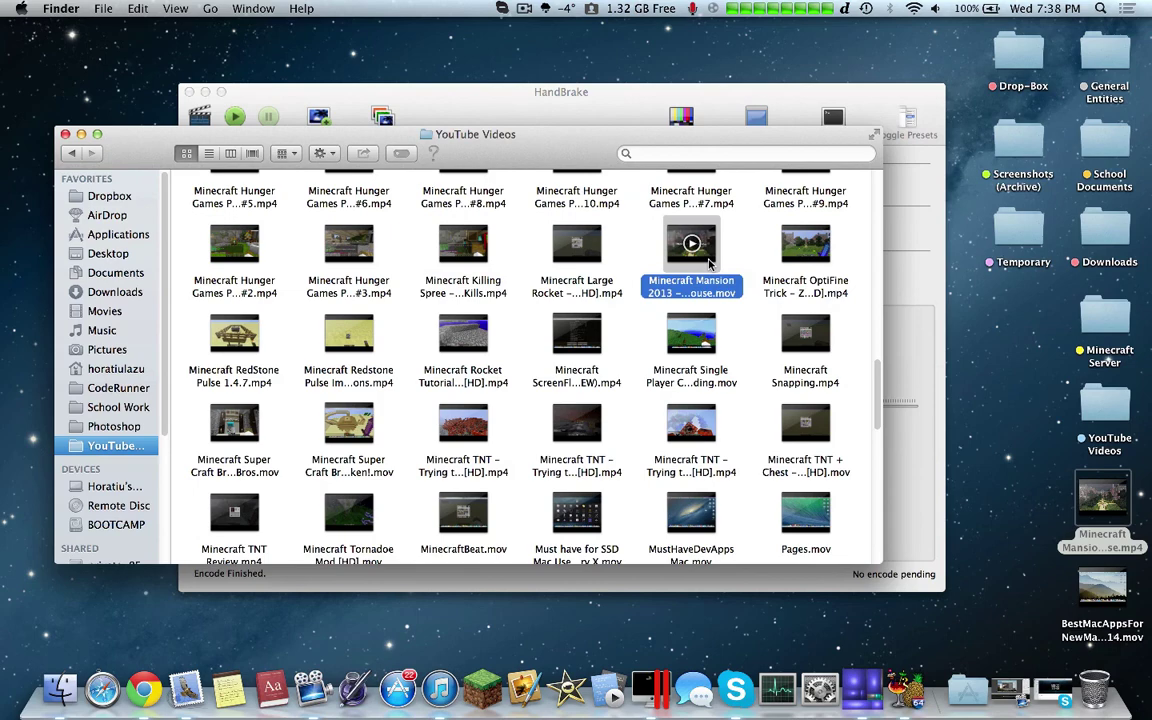
{"action": "right_click", "coordinate": [710, 263]}
{"action": "left_click", "coordinate": [763, 308]}
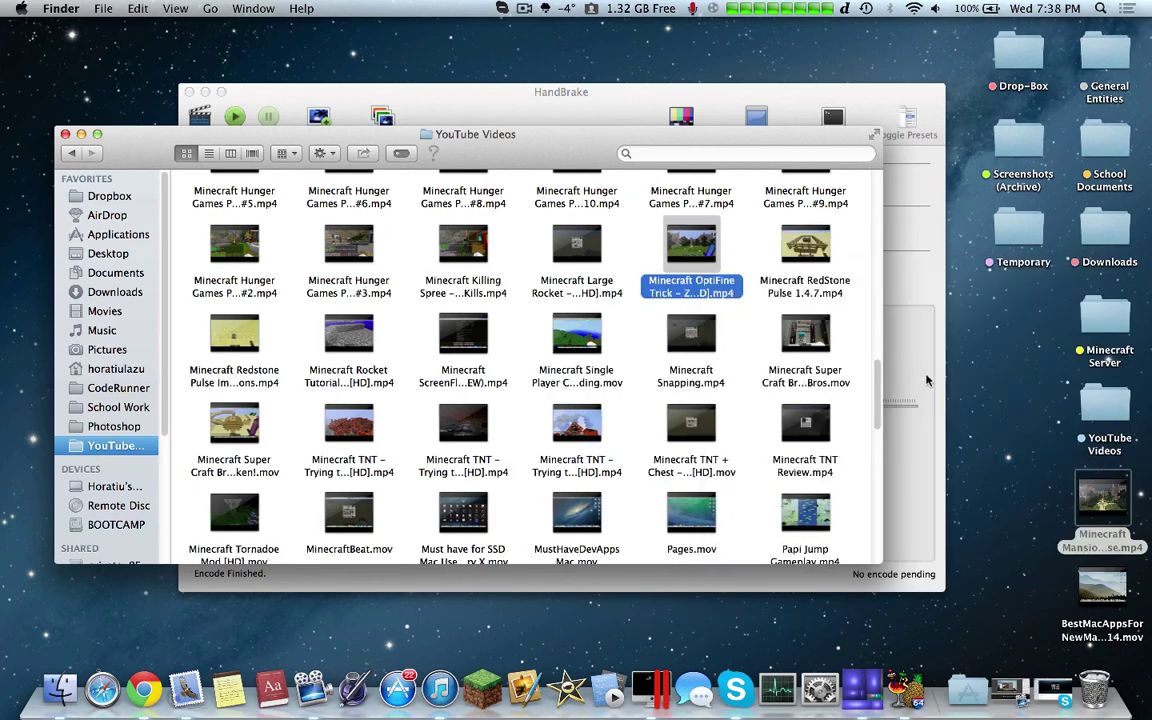